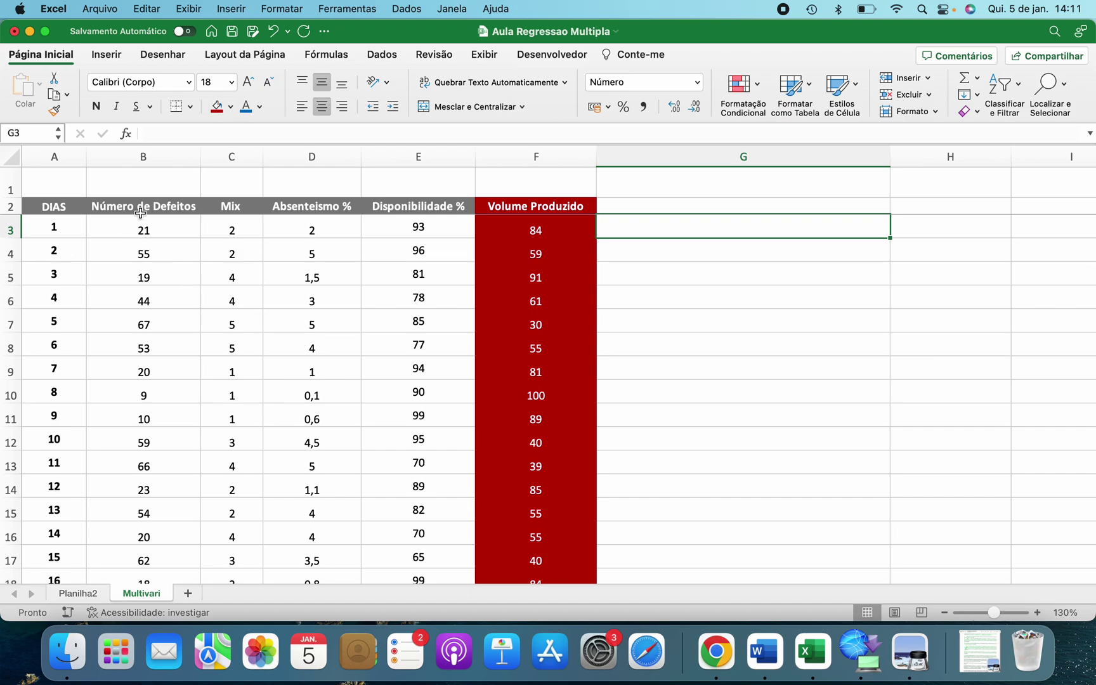
Step: Look through the daily production table and label the Volume Produzido column as Y in cell F1
{"action": "scroll", "coordinate": [72, 417], "scroll_direction": "down", "scroll_amount": 2}
{"action": "scroll", "coordinate": [72, 417], "scroll_direction": "down", "scroll_amount": 6}
{"action": "scroll", "coordinate": [71, 417], "scroll_direction": "up", "scroll_amount": 2}
{"action": "scroll", "coordinate": [72, 417], "scroll_direction": "up", "scroll_amount": 6}
{"action": "left_click_drag", "start_coordinate": [154, 204], "coordinate": [418, 274]}
{"action": "left_click_drag", "start_coordinate": [538, 207], "coordinate": [538, 303]}
{"action": "left_click", "coordinate": [524, 175]}
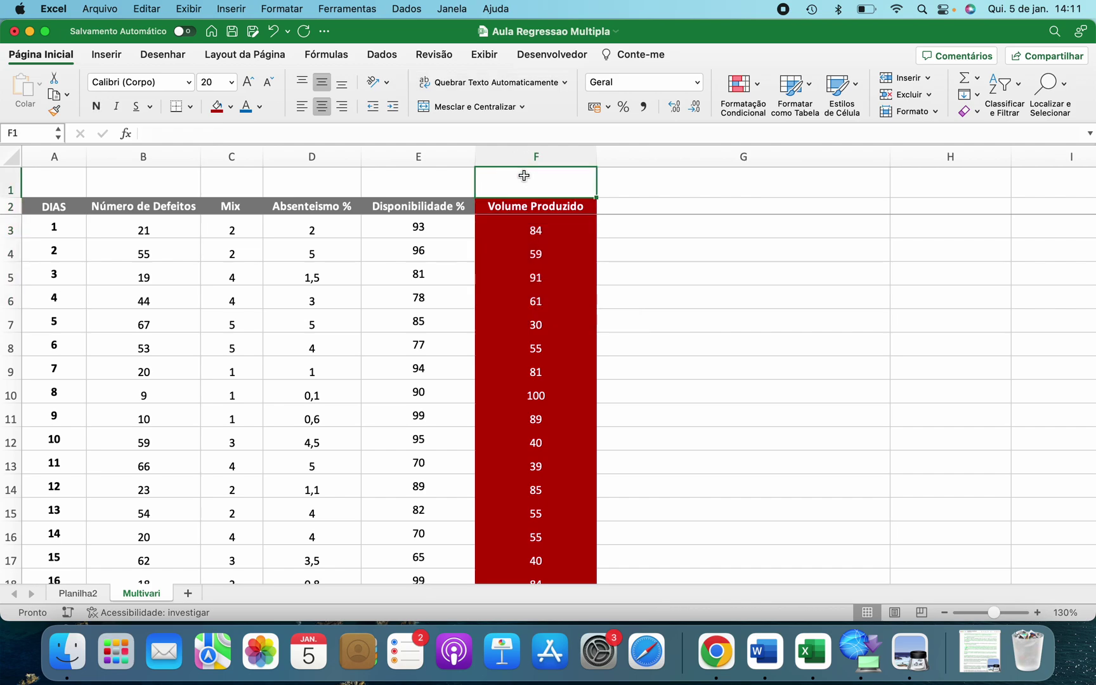
{"action": "type", "text": "Y"}
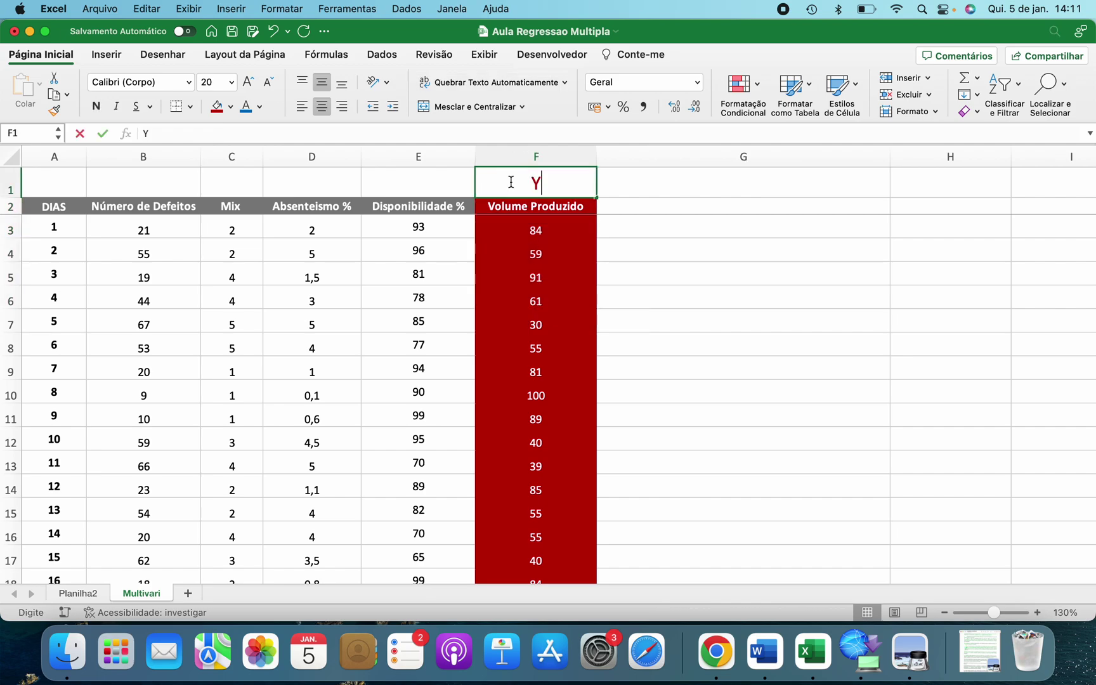
{"action": "left_click", "coordinate": [515, 251]}
{"action": "left_click_drag", "start_coordinate": [524, 206], "coordinate": [539, 398]}
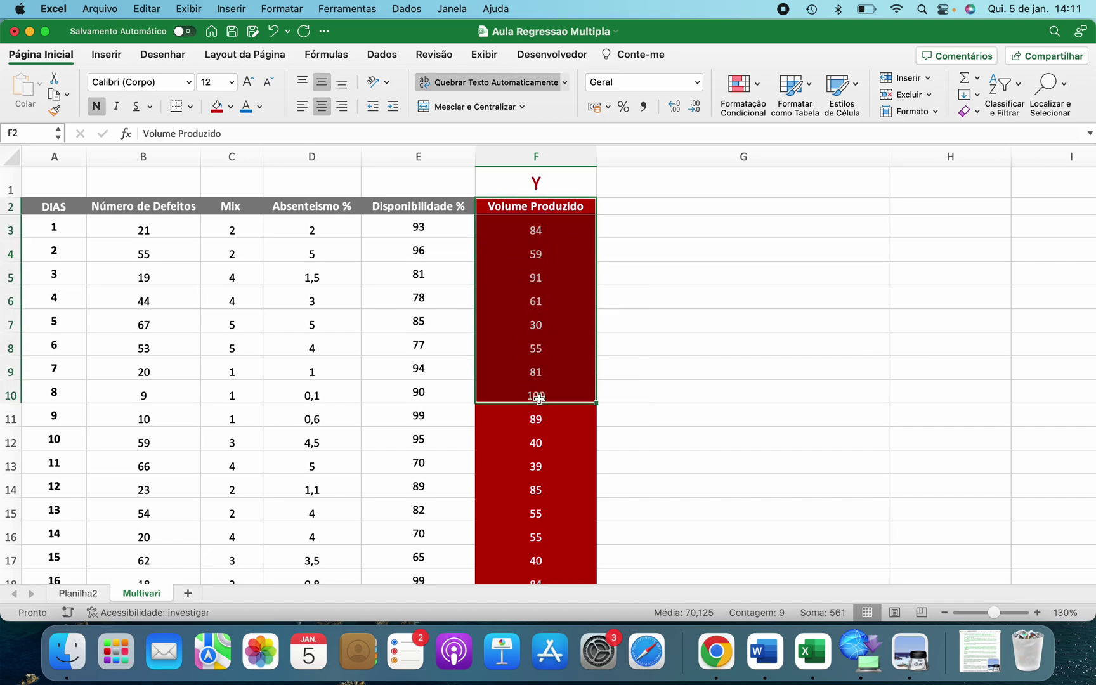
{"action": "left_click", "coordinate": [530, 223]}
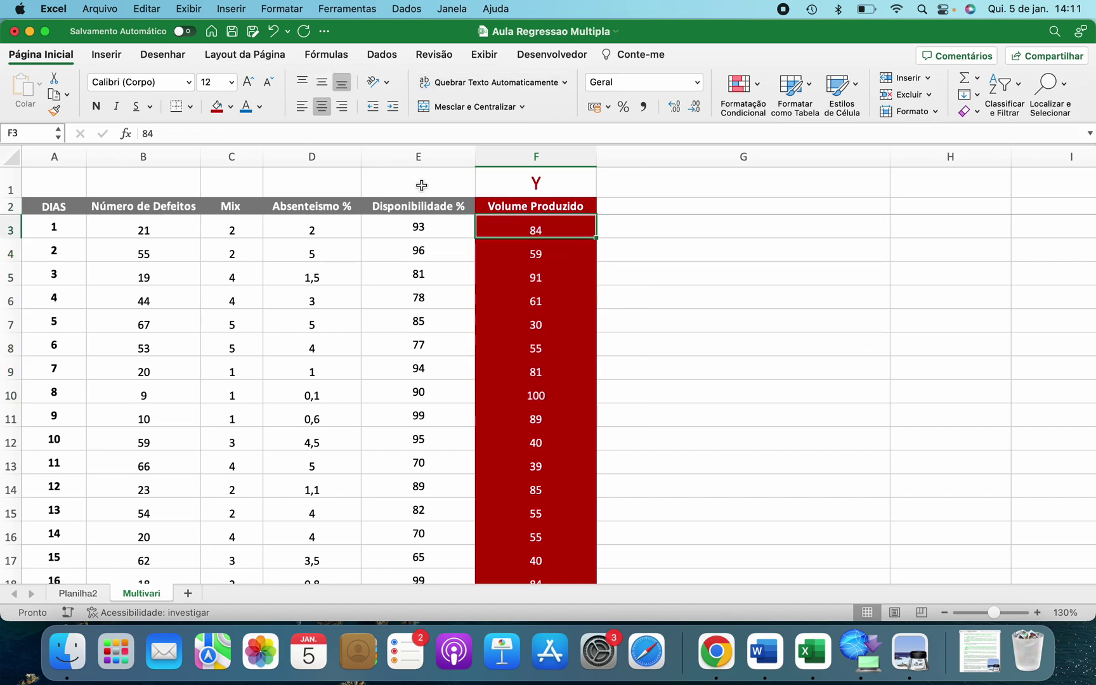
Step: Label the Número de Defeitos, Mix, Absenteismo % and Disponibilidade % columns as X1, X2, X3 and X4 in row 1
{"action": "left_click", "coordinate": [160, 187]}
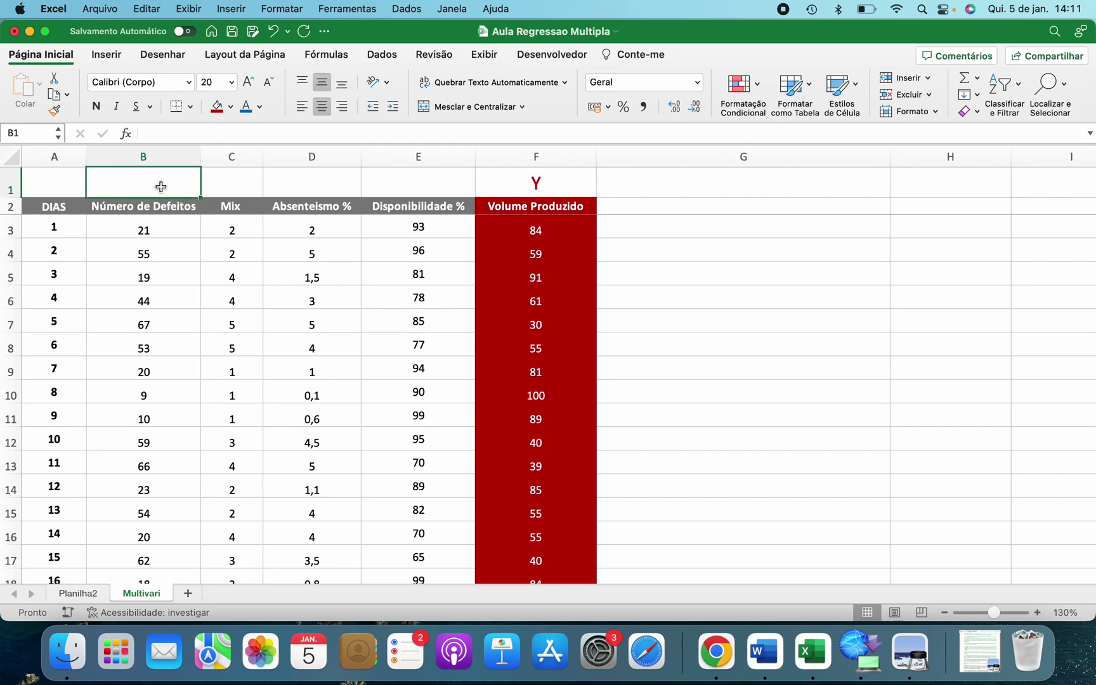
{"action": "type", "text": "X1"}
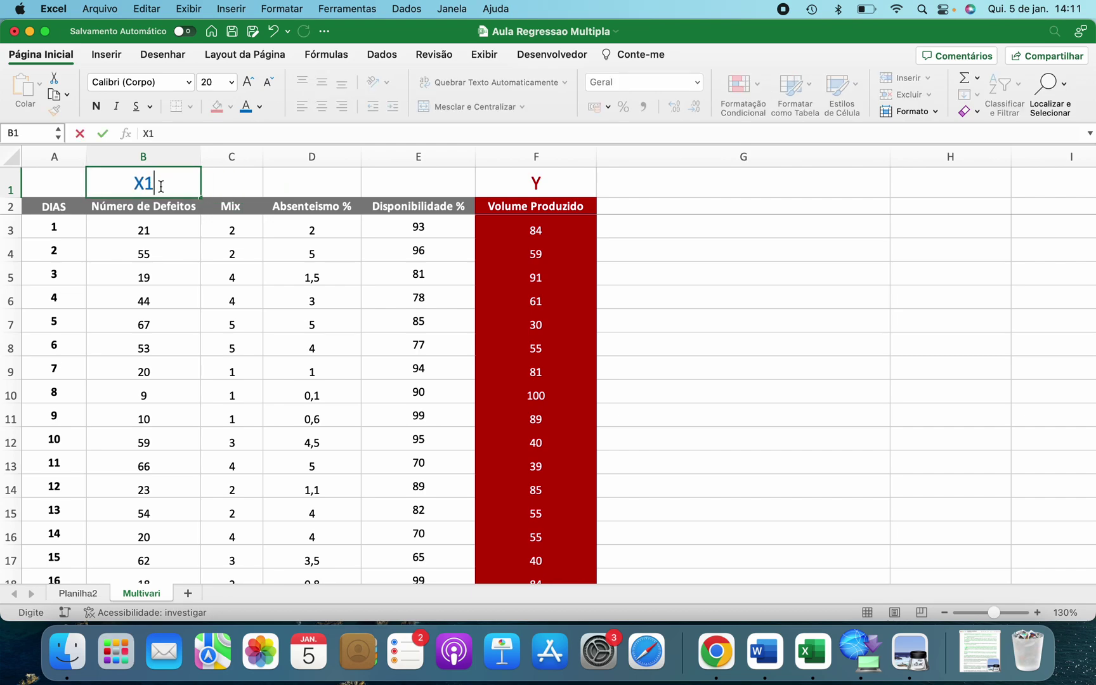
{"action": "key", "text": "Tab"}
{"action": "type", "text": "X2"}
{"action": "key", "text": "Tab"}
{"action": "type", "text": "X3"}
{"action": "key", "text": "Tab"}
{"action": "type", "text": "X4"}
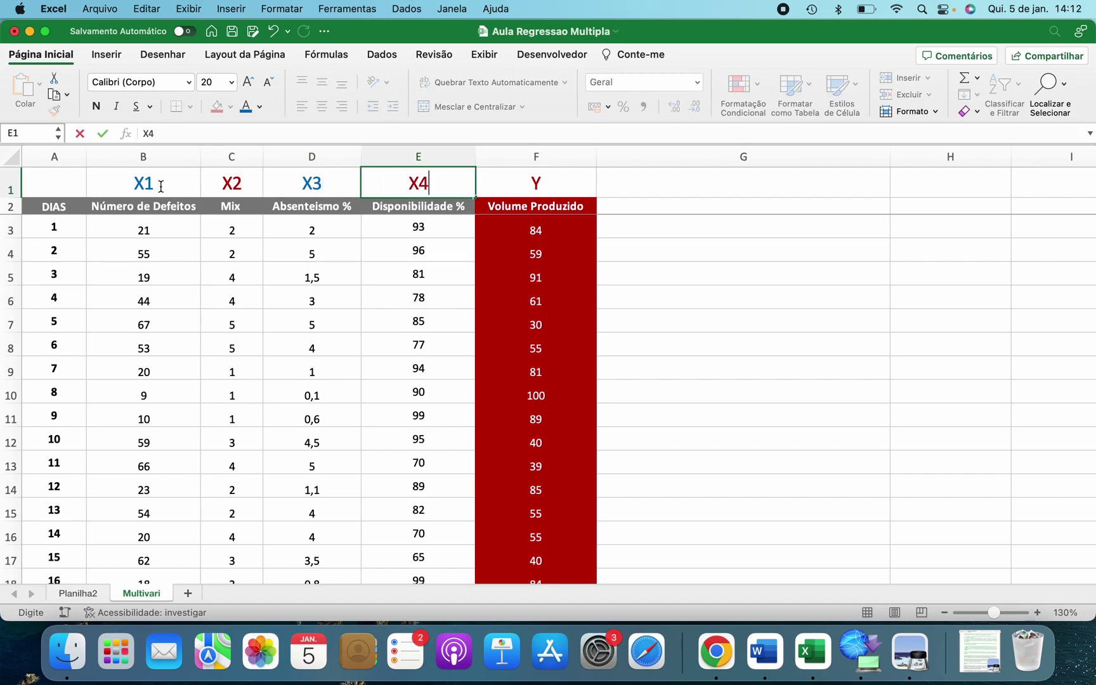
{"action": "key", "text": "Tab"}
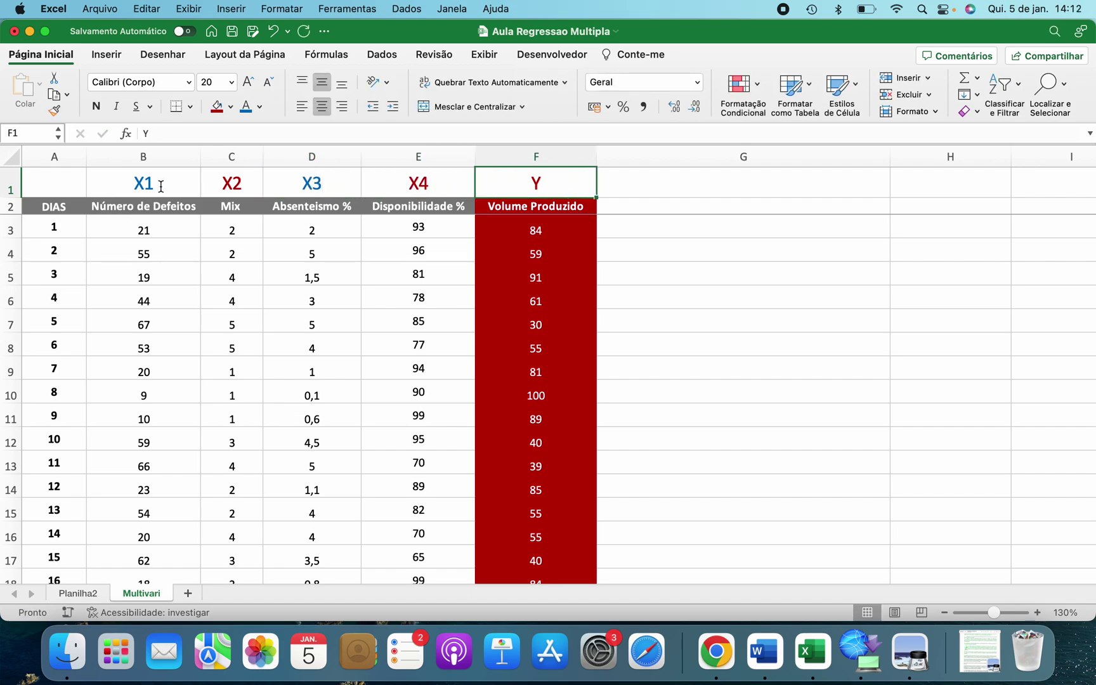
{"action": "left_click", "coordinate": [171, 183]}
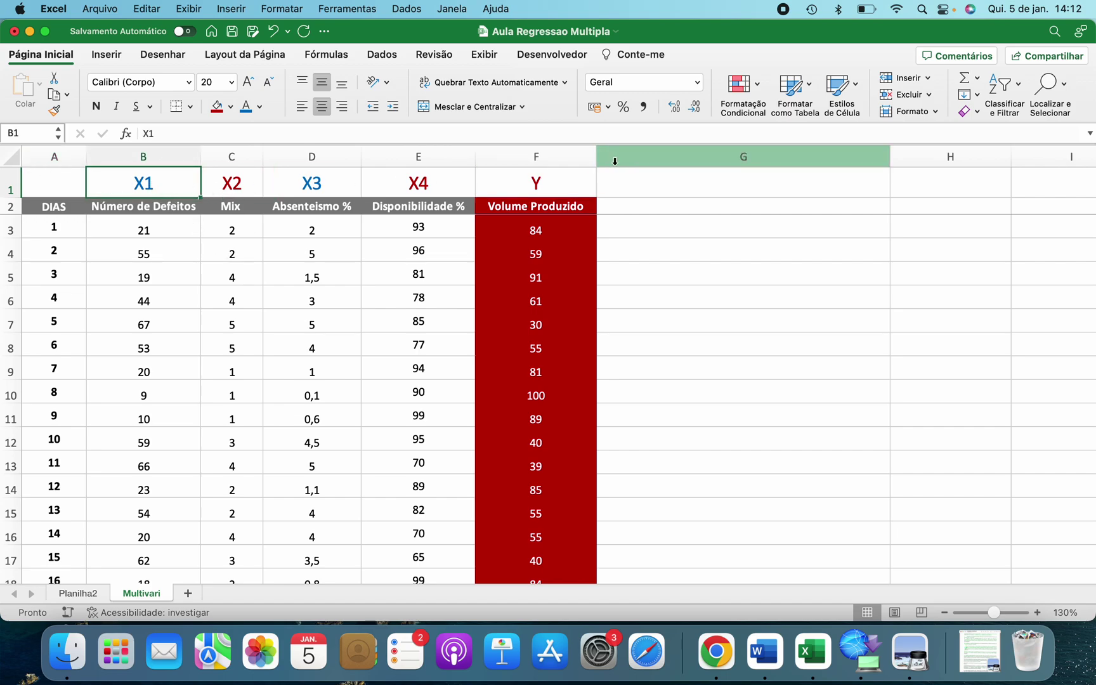
Step: Calculate the correlation between Número de Defeitos and Volume Produzido in G3 with =CORREL(B2:B32;F2:F32)
{"action": "left_click", "coordinate": [561, 184]}
{"action": "left_click", "coordinate": [628, 208]}
{"action": "left_click", "coordinate": [632, 228]}
{"action": "type", "text": "="}
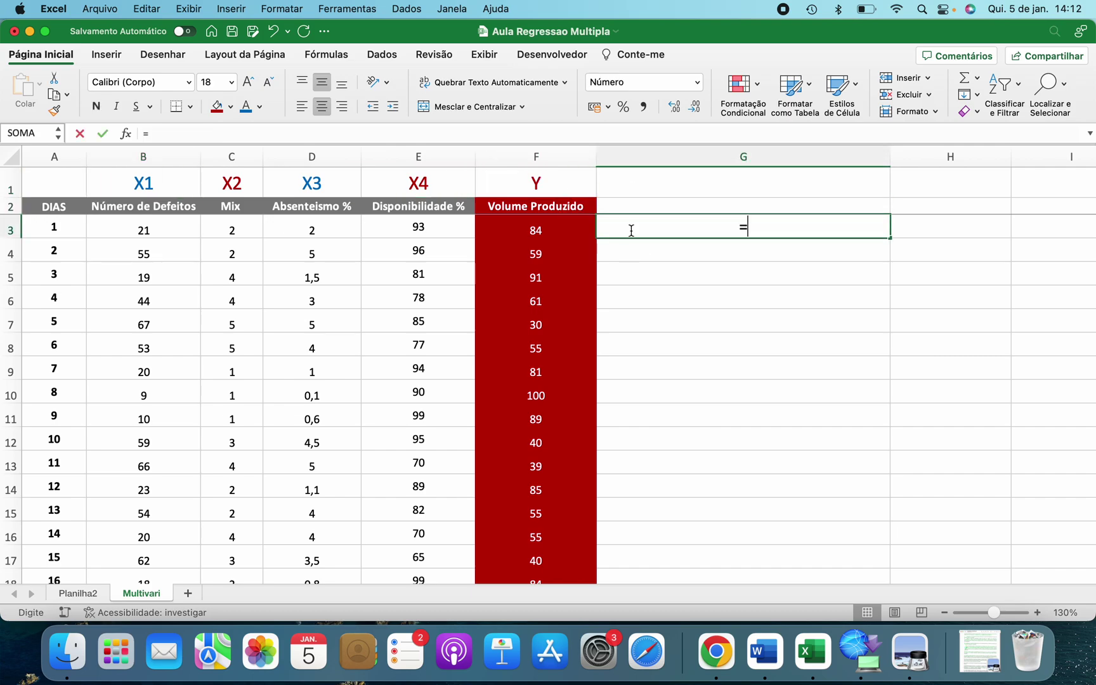
{"action": "type", "text": "CORR"}
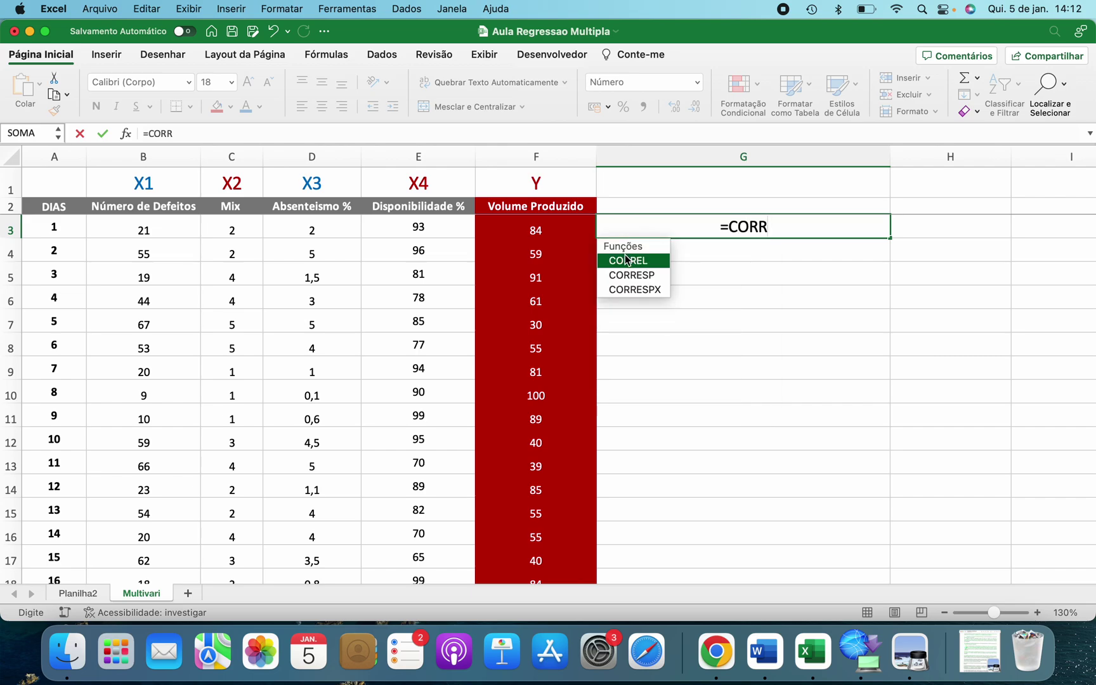
{"action": "double_click", "coordinate": [626, 259]}
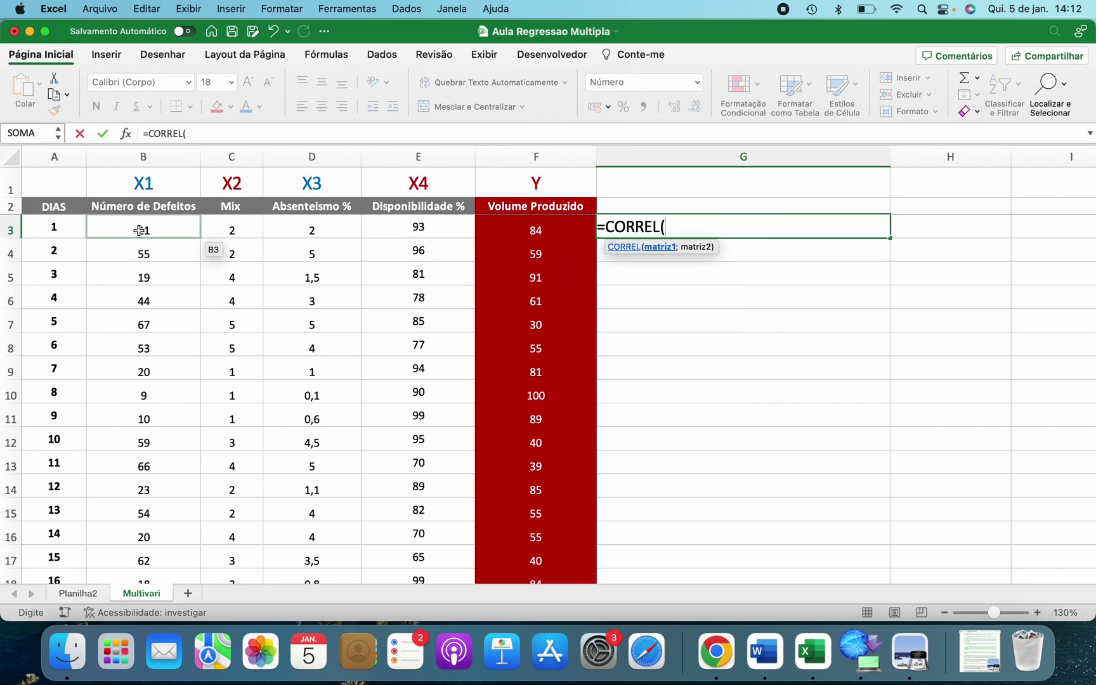
{"action": "left_click", "coordinate": [158, 210]}
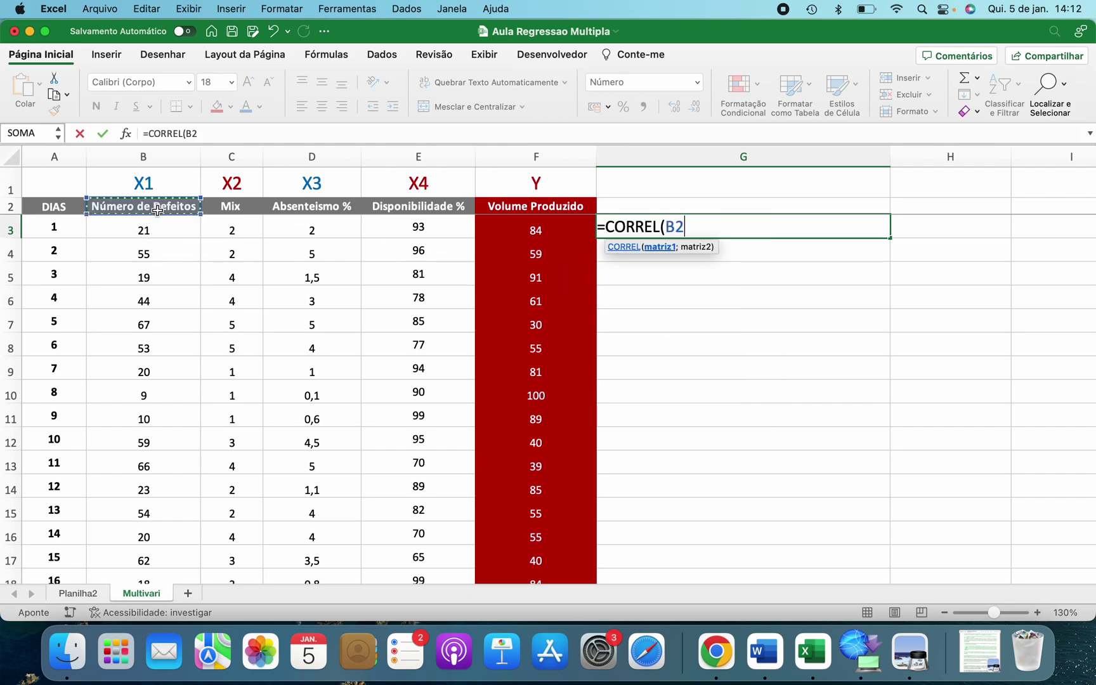
{"action": "key", "text": "super+shift+Down"}
{"action": "type", "text": ";"}
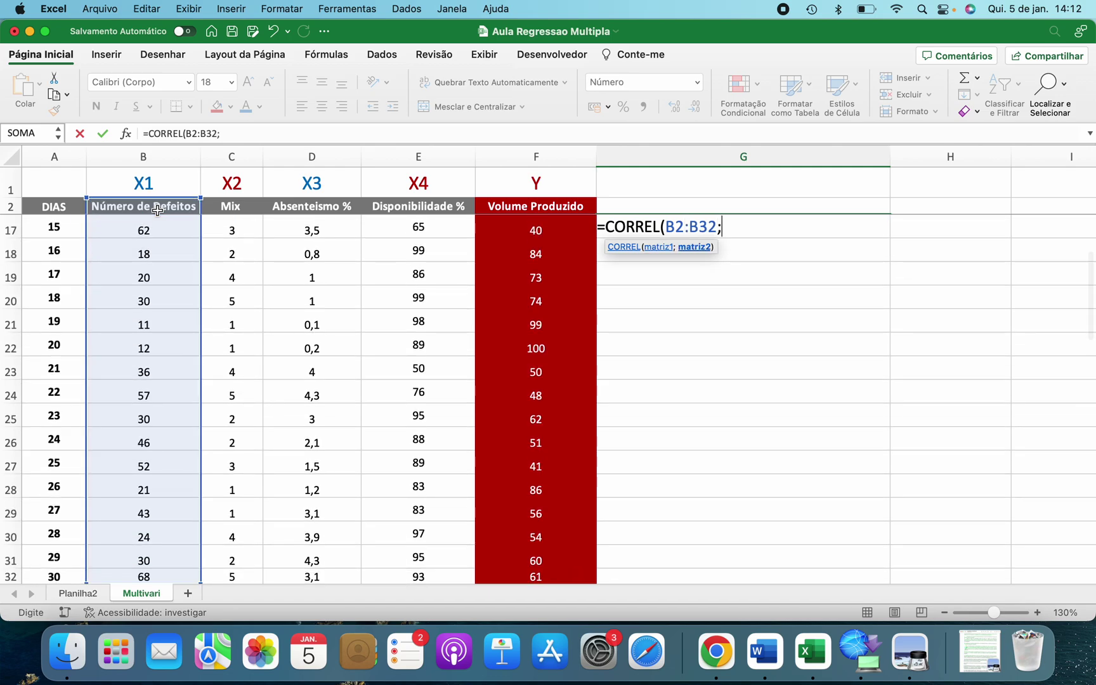
{"action": "left_click", "coordinate": [569, 201]}
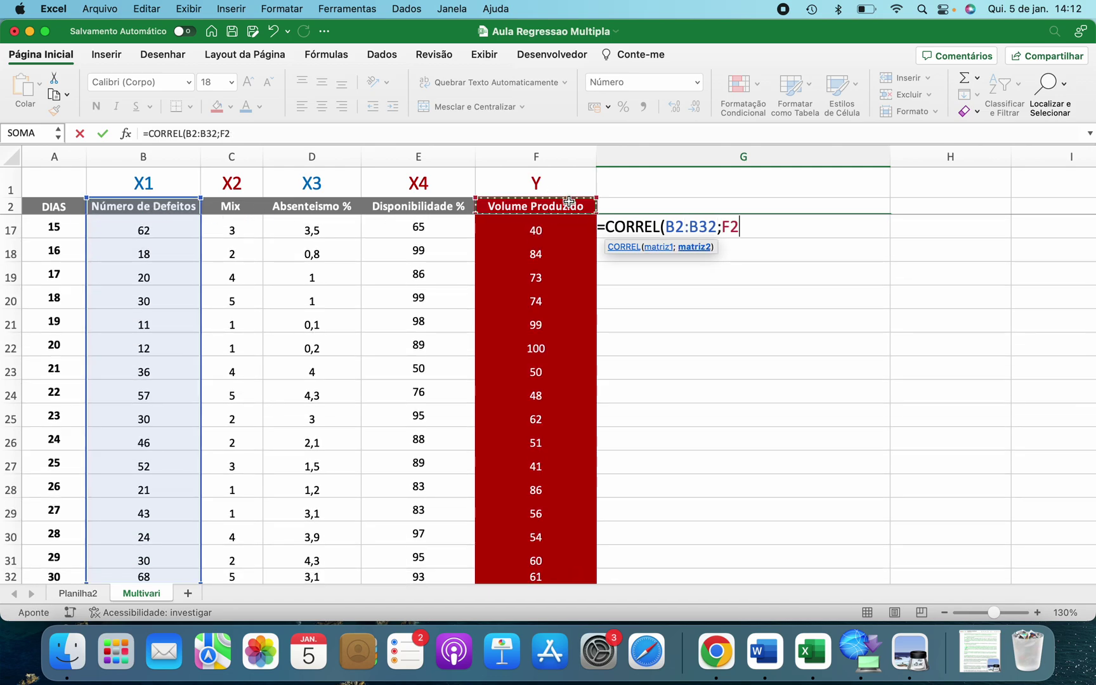
{"action": "key", "text": "super+shift+Down"}
{"action": "key", "text": "Return"}
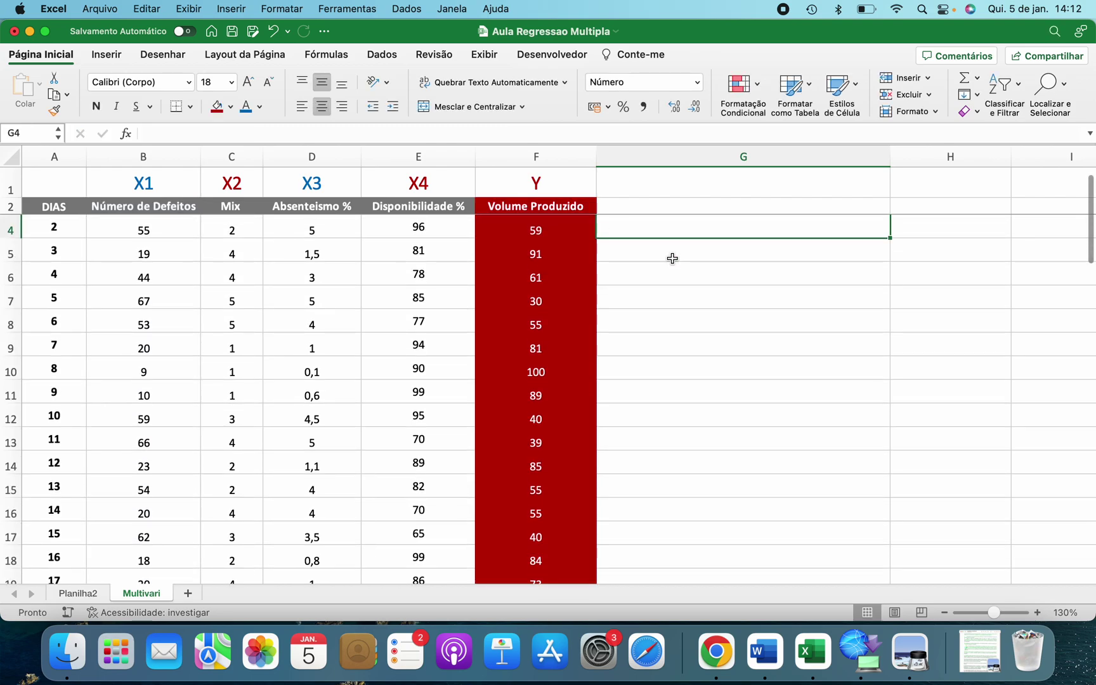
{"action": "left_click", "coordinate": [737, 226]}
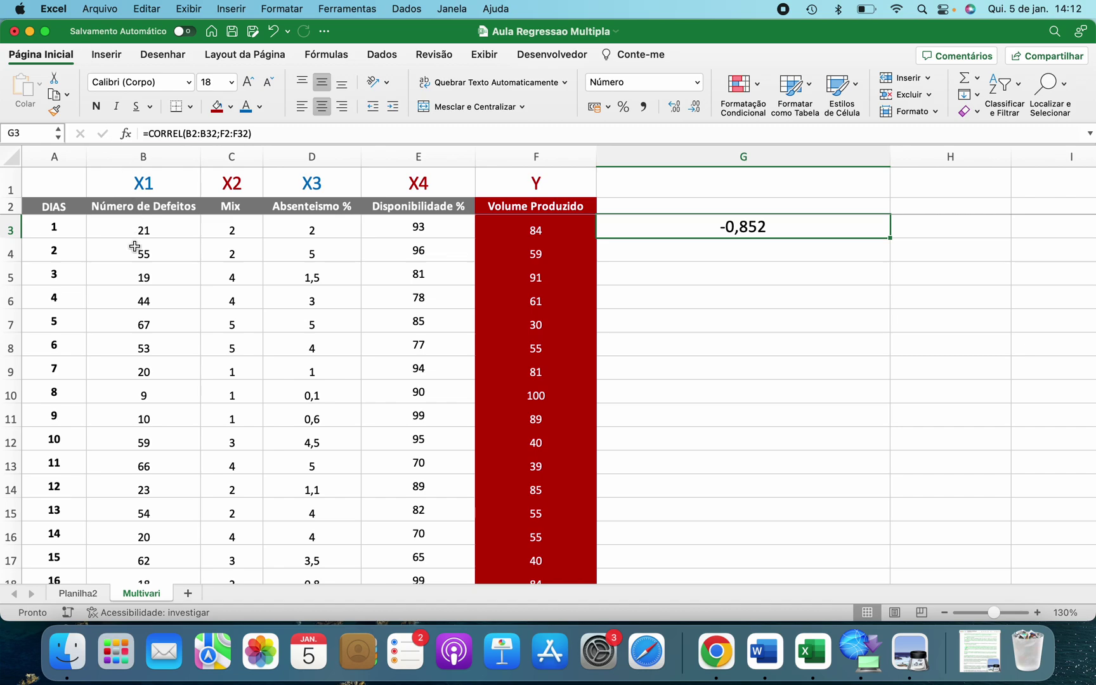
Step: Draw a downward-sloping straight line about 0.98 by 1.31 inches below cell G3, and delete it after shifting its end point
{"action": "left_click", "coordinate": [105, 56]}
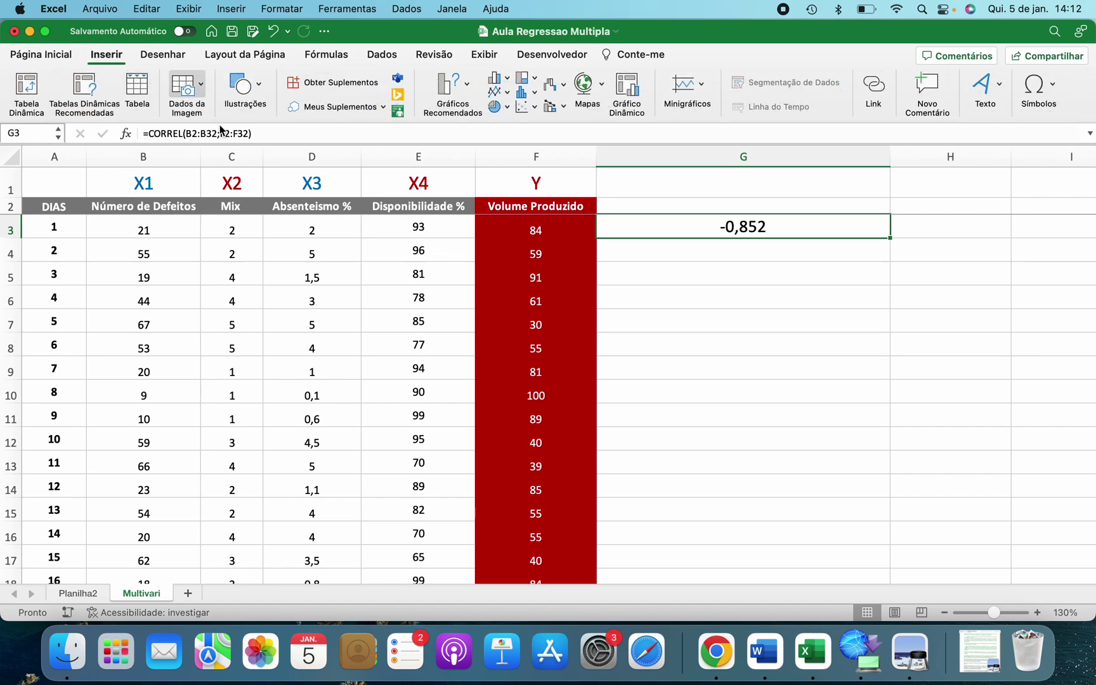
{"action": "left_click", "coordinate": [524, 107]}
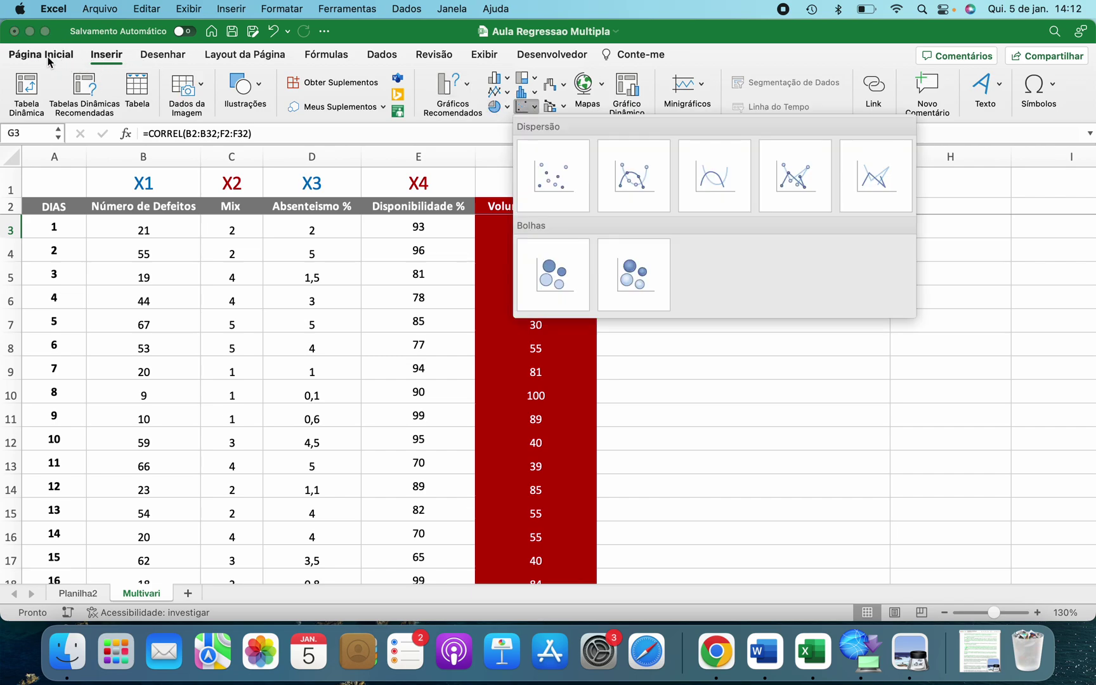
{"action": "left_click", "coordinate": [257, 87]}
{"action": "left_click", "coordinate": [259, 87]}
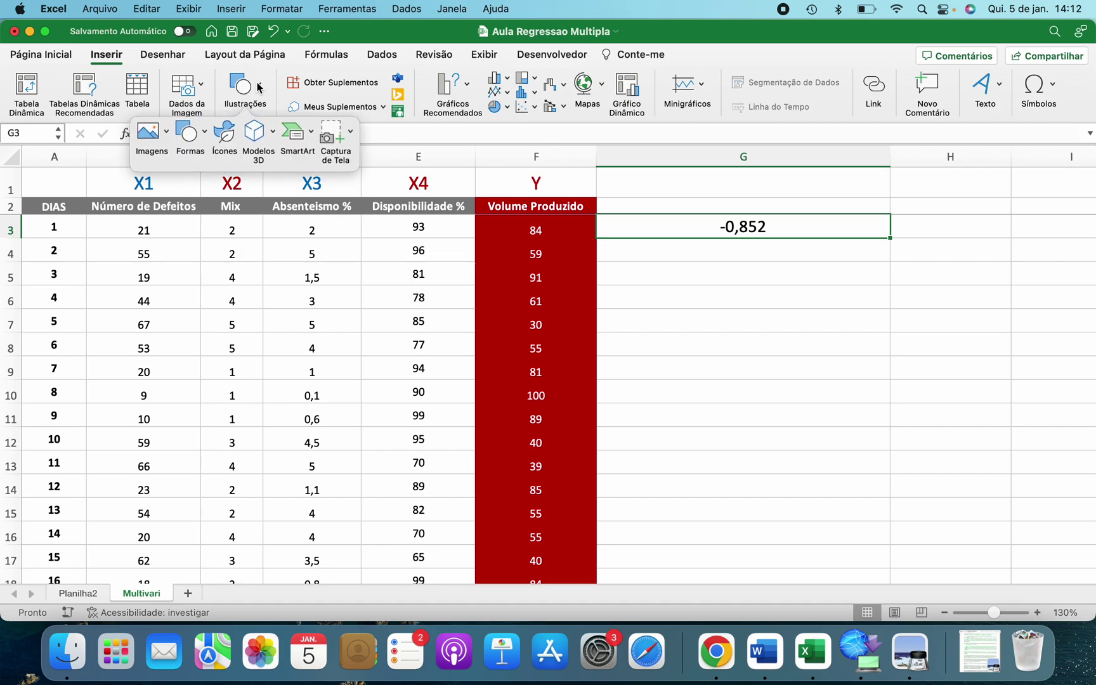
{"action": "left_click", "coordinate": [188, 132]}
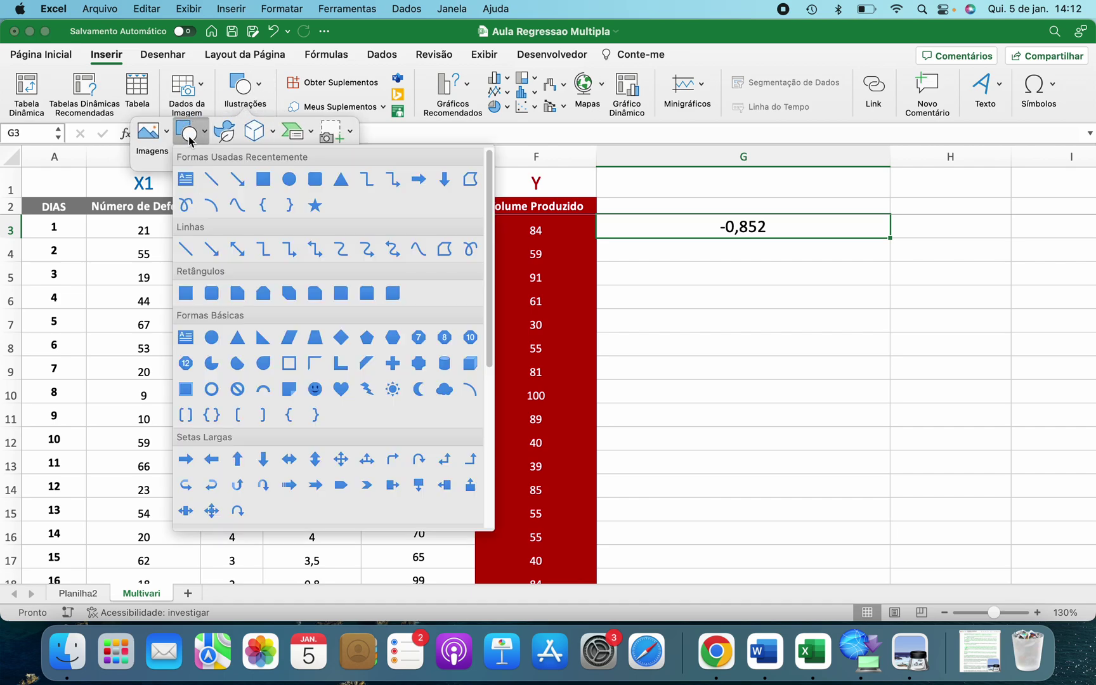
{"action": "left_click", "coordinate": [212, 182]}
{"action": "left_click_drag", "start_coordinate": [671, 258], "coordinate": [764, 327]}
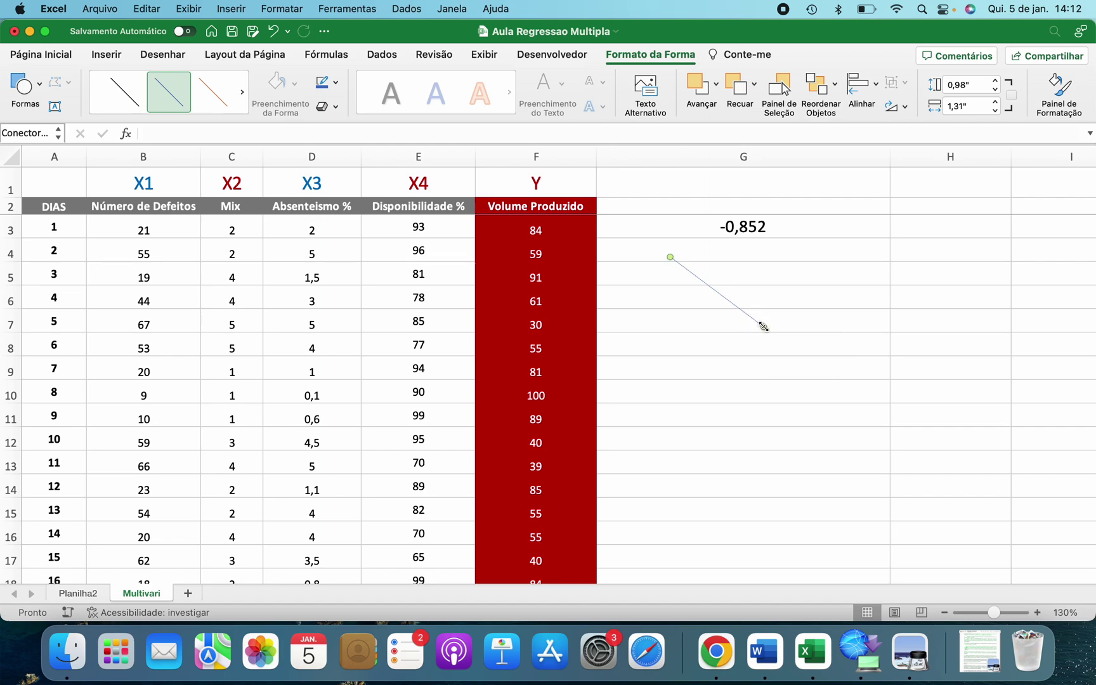
{"action": "left_click_drag", "start_coordinate": [763, 326], "coordinate": [820, 307]}
{"action": "key", "text": "Delete"}
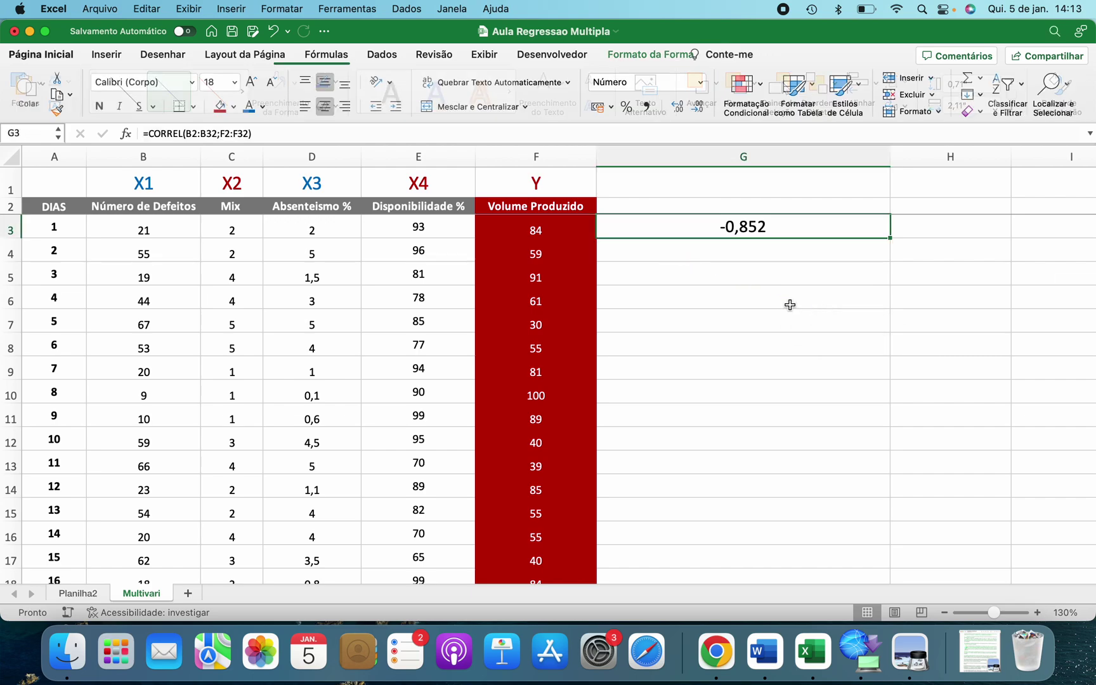
Step: Try extending the first CORREL range in G3 to B2:E32 to cover all X columns, and clear the cell
{"action": "left_click", "coordinate": [702, 325]}
{"action": "left_click", "coordinate": [706, 226]}
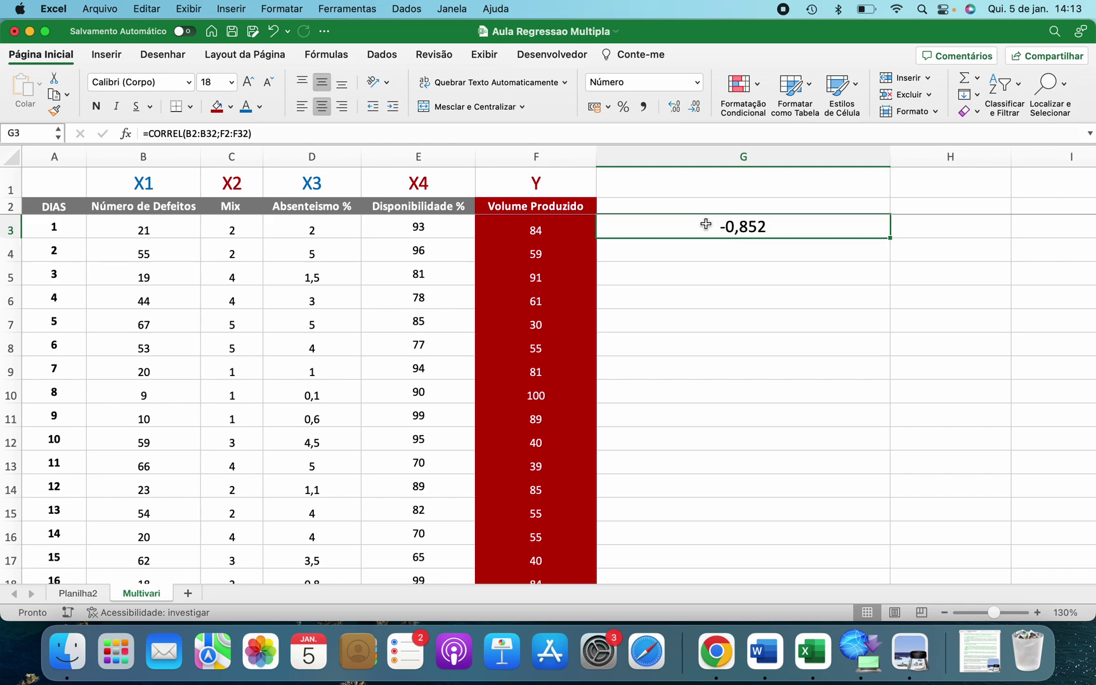
{"action": "double_click", "coordinate": [706, 226]}
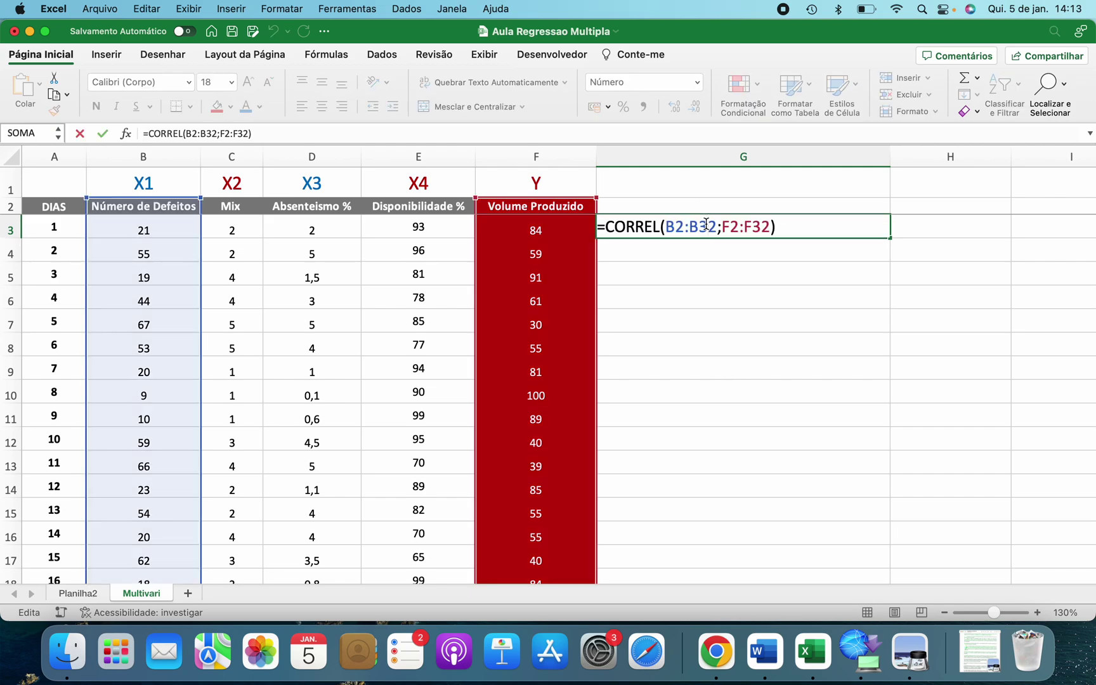
{"action": "left_click_drag", "start_coordinate": [200, 199], "coordinate": [454, 203]}
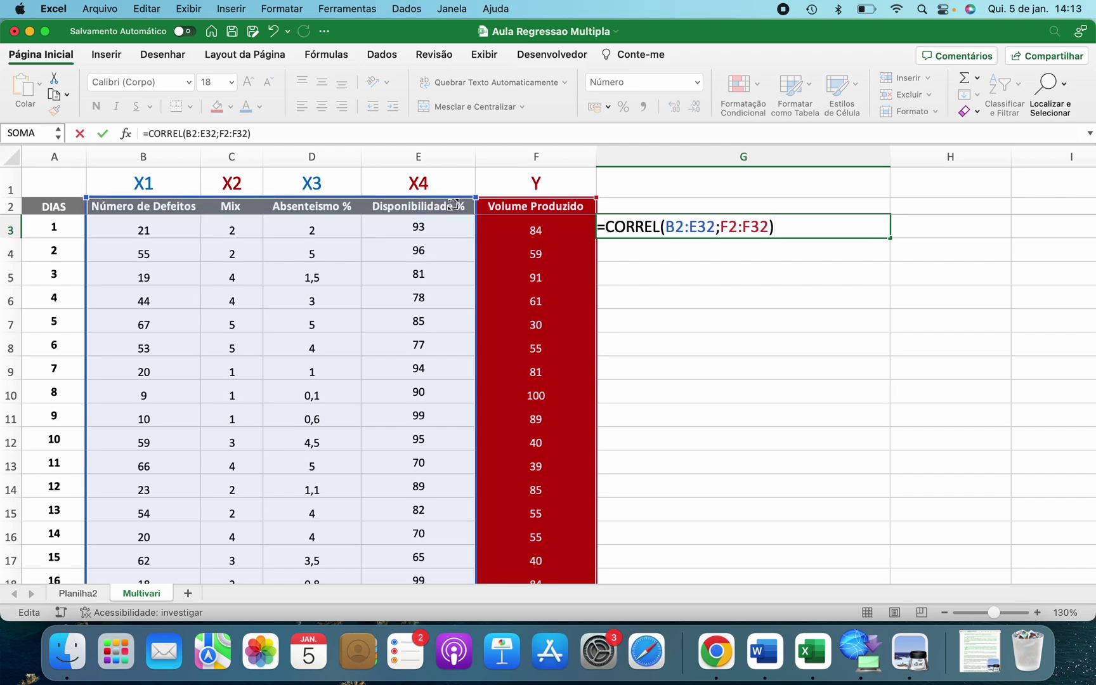
{"action": "key", "text": "Return"}
{"action": "left_click", "coordinate": [661, 228]}
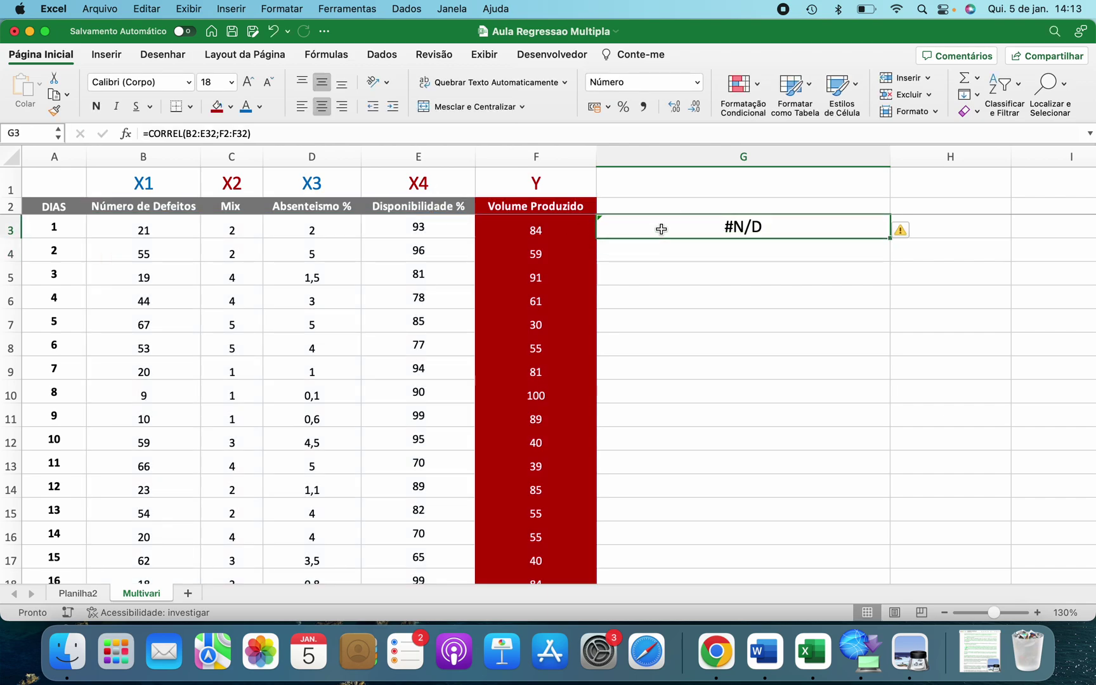
{"action": "key", "text": "Delete"}
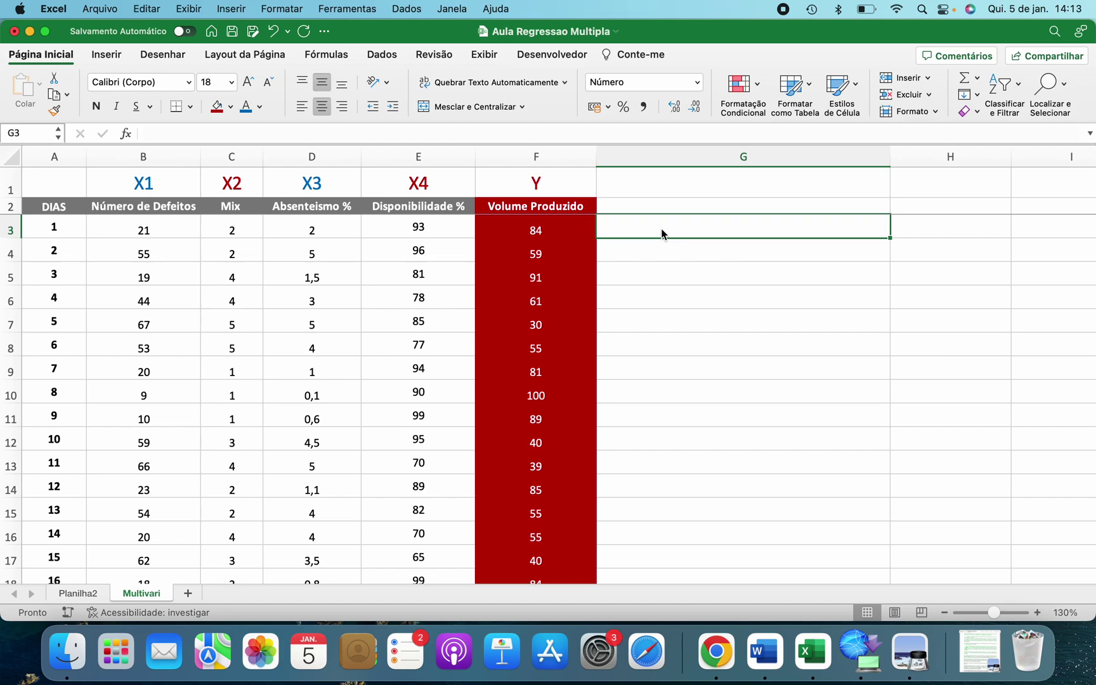
{"action": "left_click", "coordinate": [163, 208]}
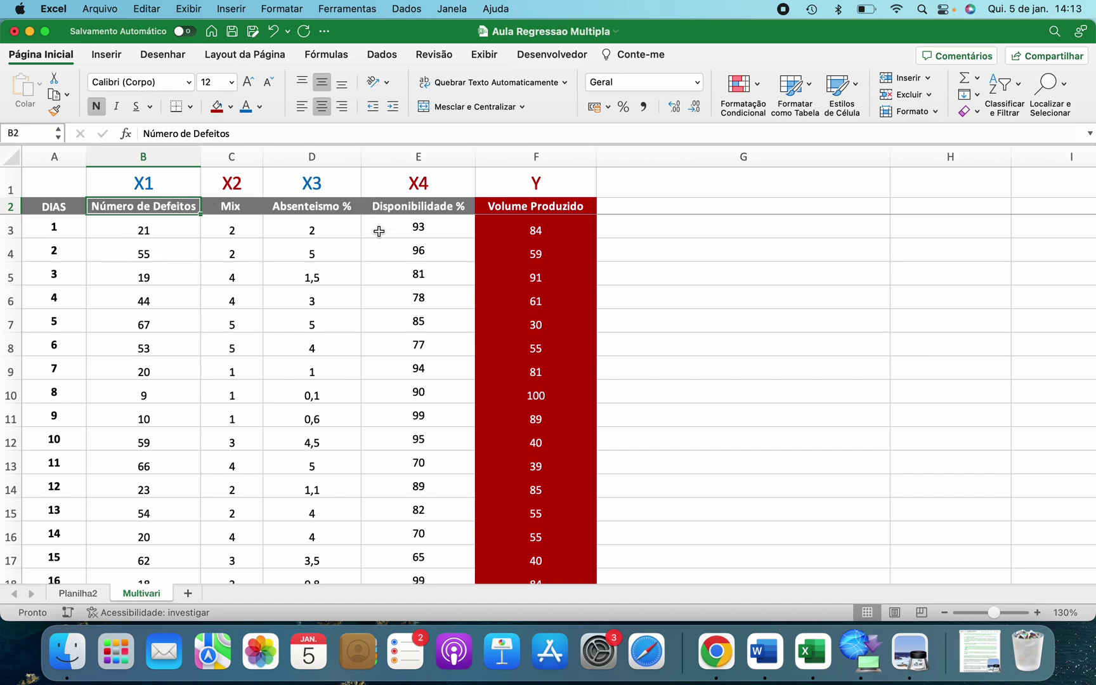
{"action": "left_click_drag", "start_coordinate": [550, 201], "coordinate": [560, 251]}
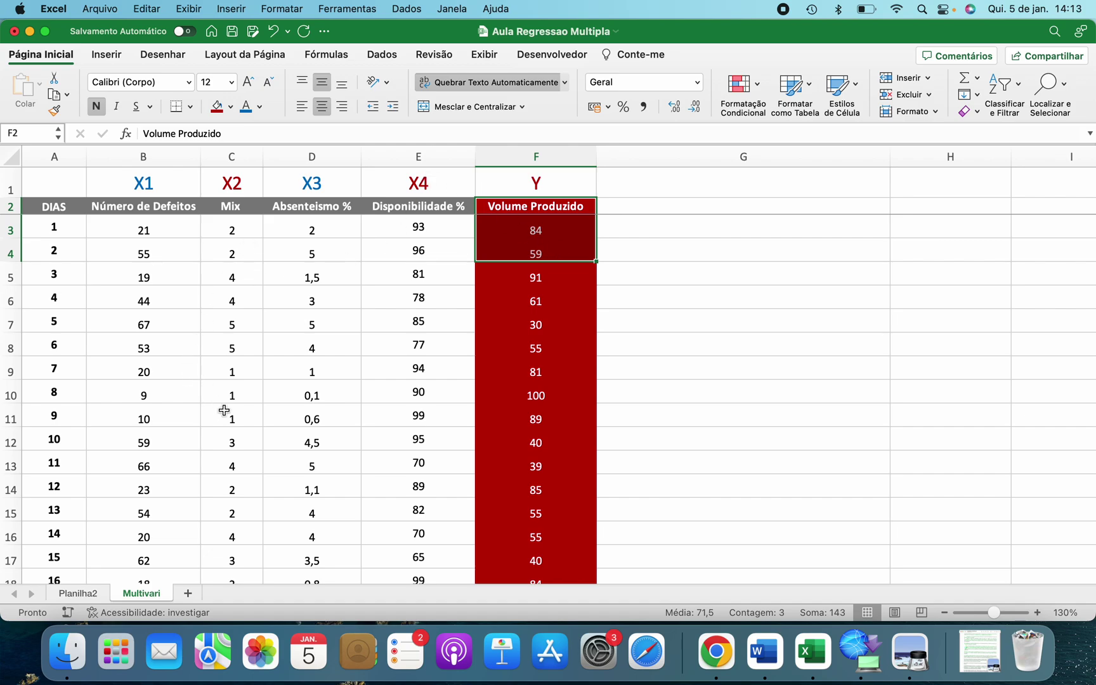
{"action": "left_click", "coordinate": [766, 212]}
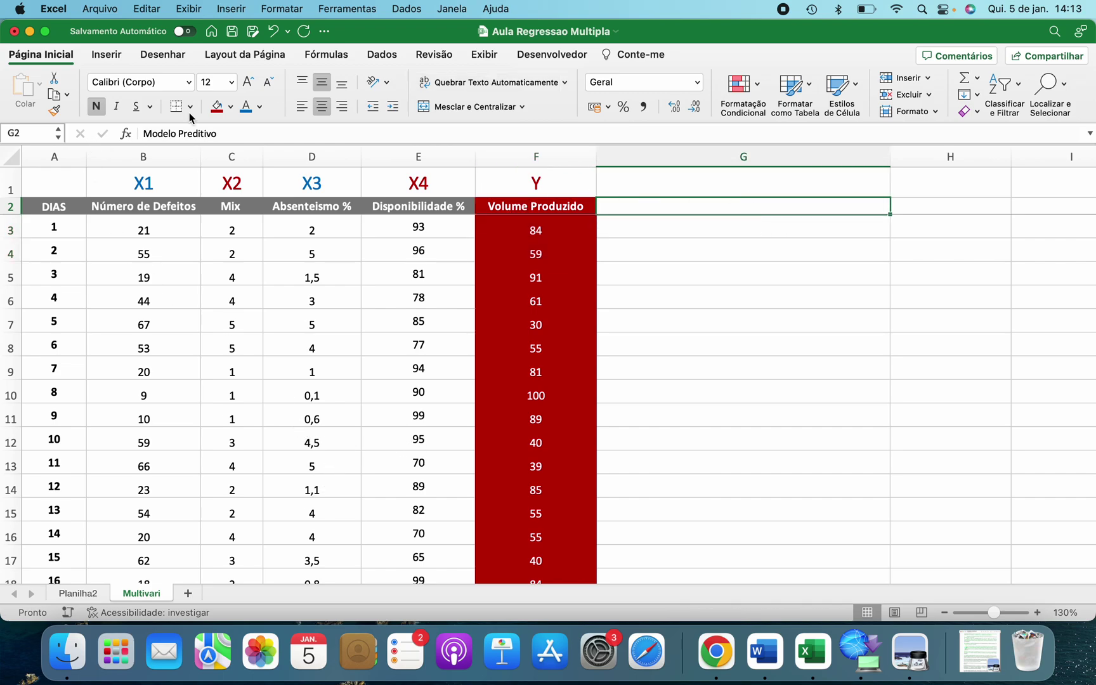
Step: Start a Regressão data analysis and set its Y input range to $F$2:$F$32, the Volume Produzido column with its header
{"action": "left_click", "coordinate": [382, 54]}
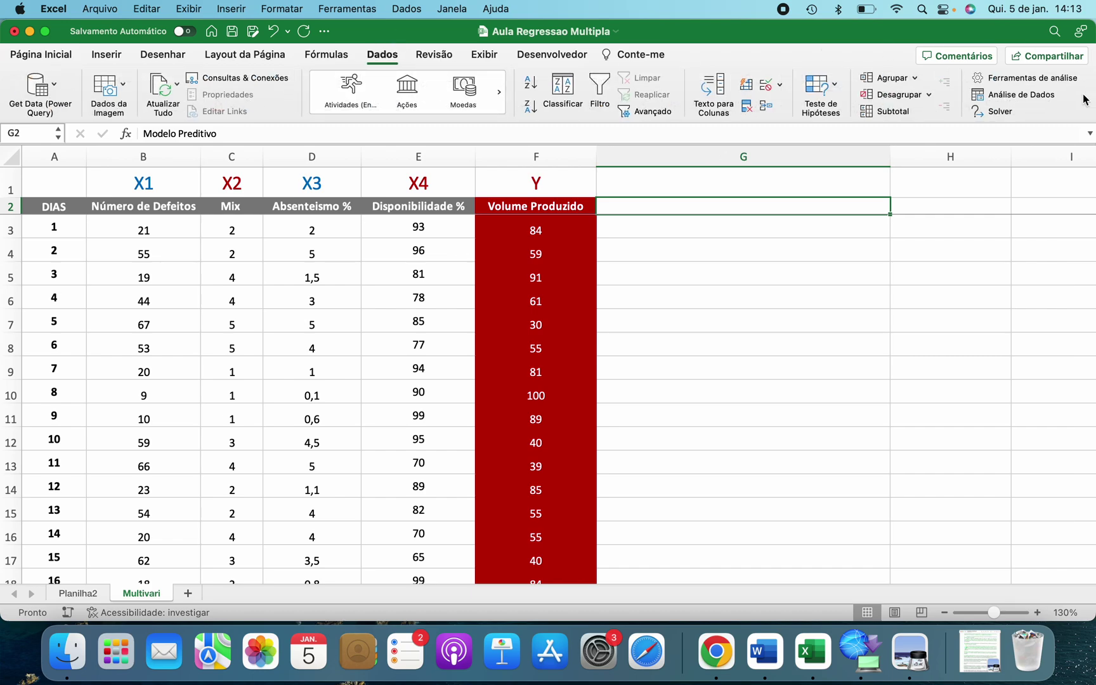
{"action": "left_click", "coordinate": [1043, 97]}
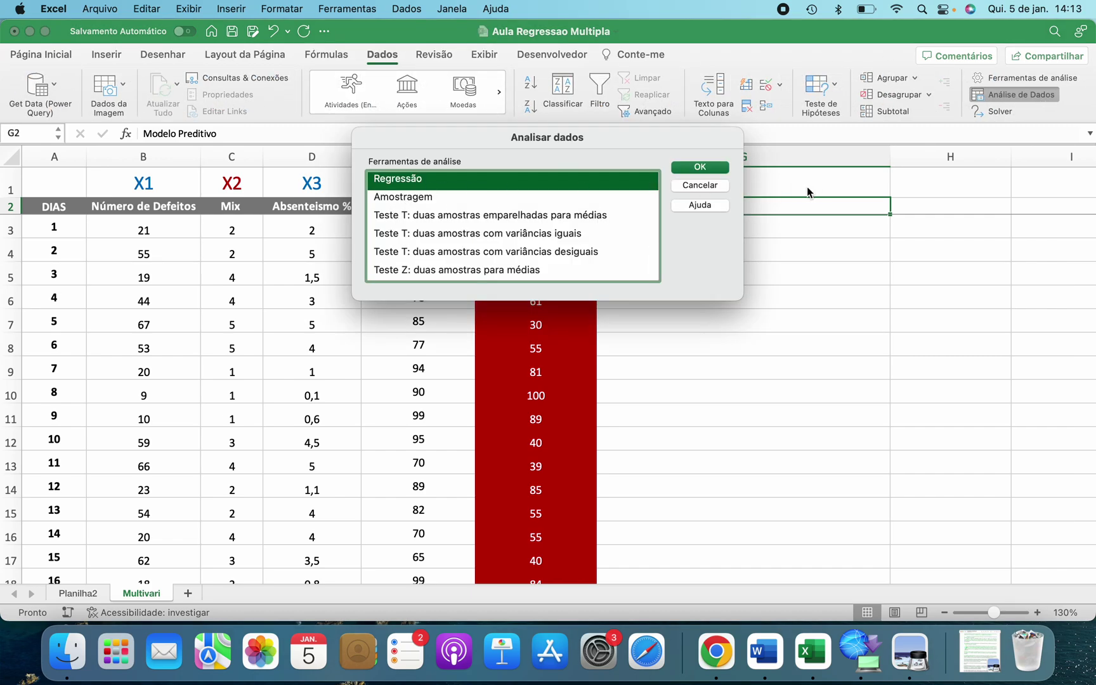
{"action": "left_click", "coordinate": [714, 166]}
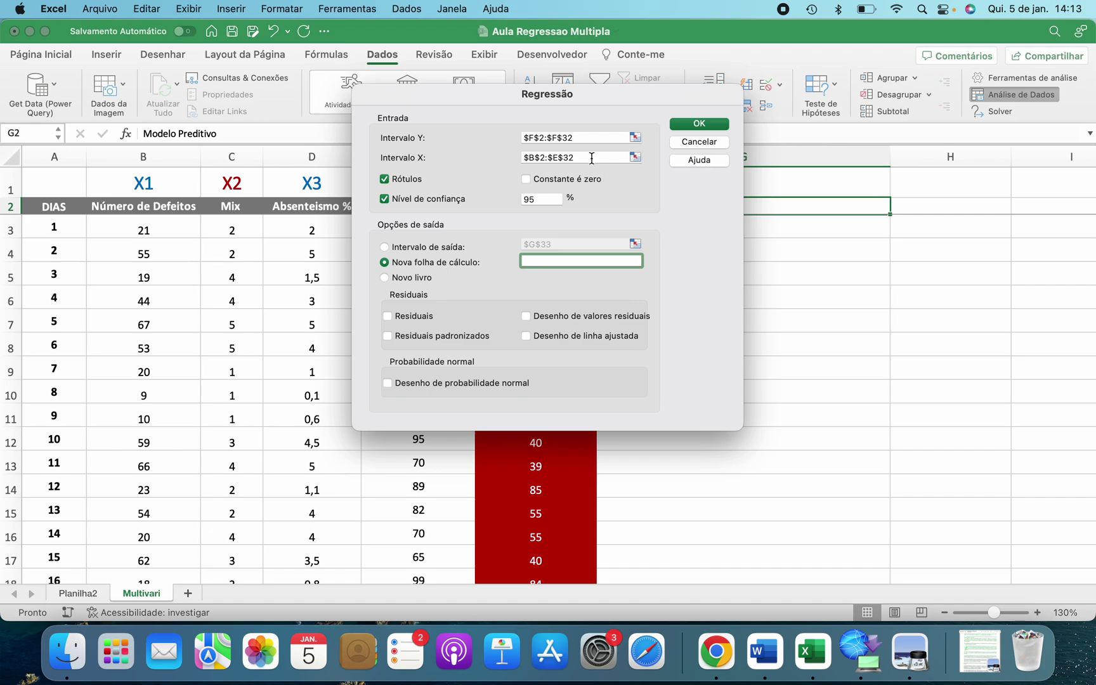
{"action": "left_click", "coordinate": [585, 138]}
{"action": "key", "text": "BackSpace"}
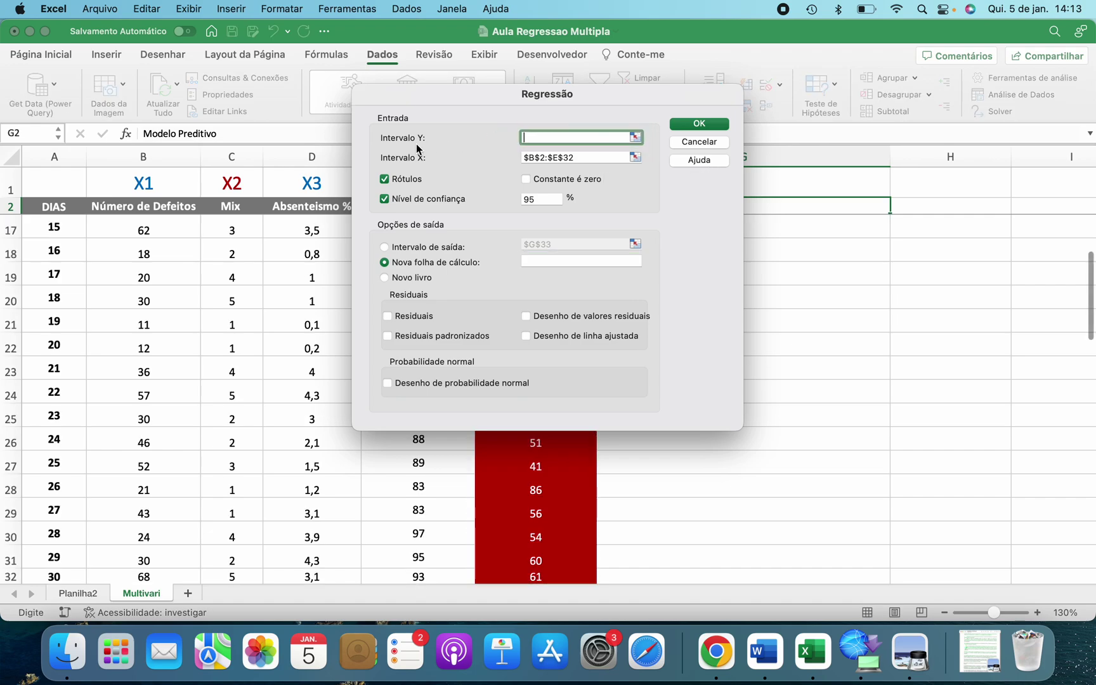
{"action": "left_click_drag", "start_coordinate": [421, 105], "coordinate": [806, 127]}
{"action": "left_click", "coordinate": [522, 198]}
{"action": "left_click_drag", "start_coordinate": [521, 202], "coordinate": [517, 214]}
{"action": "key", "text": "super+shift+Down"}
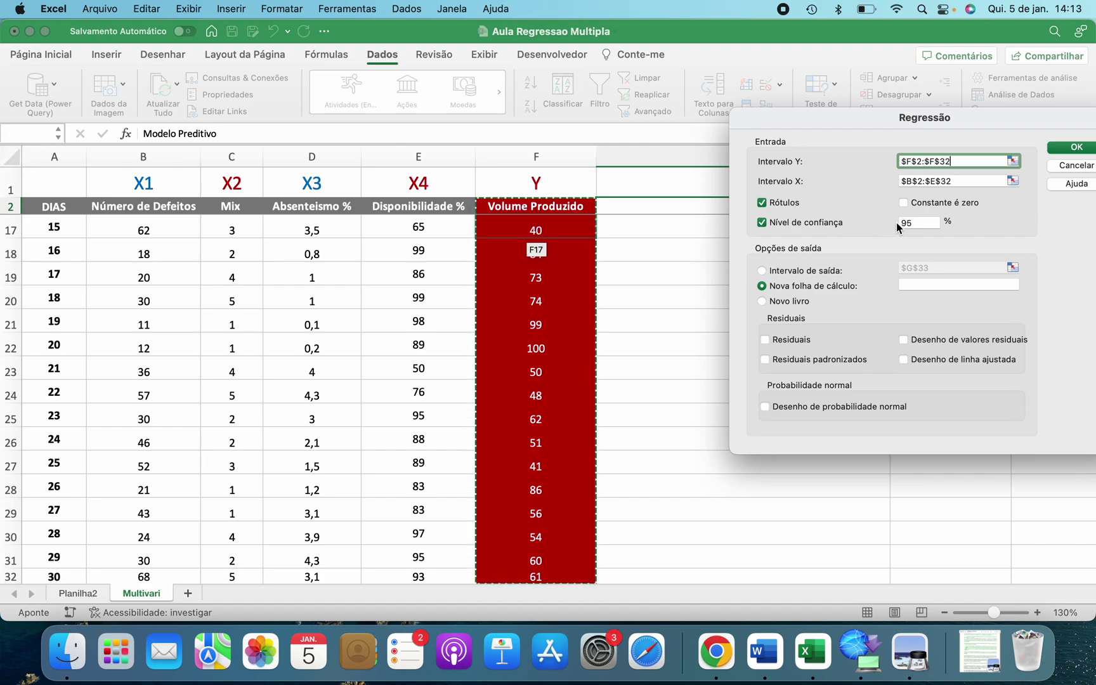
Step: Set the X input range to $B$2:$E$32 and run the regression with labels and 95% confidence, output to a new sheet
{"action": "left_click", "coordinate": [956, 181]}
{"action": "key", "text": "BackSpace"}
{"action": "key", "text": "BackSpace"}
{"action": "key", "text": "BackSpace"}
{"action": "key", "text": "BackSpace"}
{"action": "key", "text": "BackSpace"}
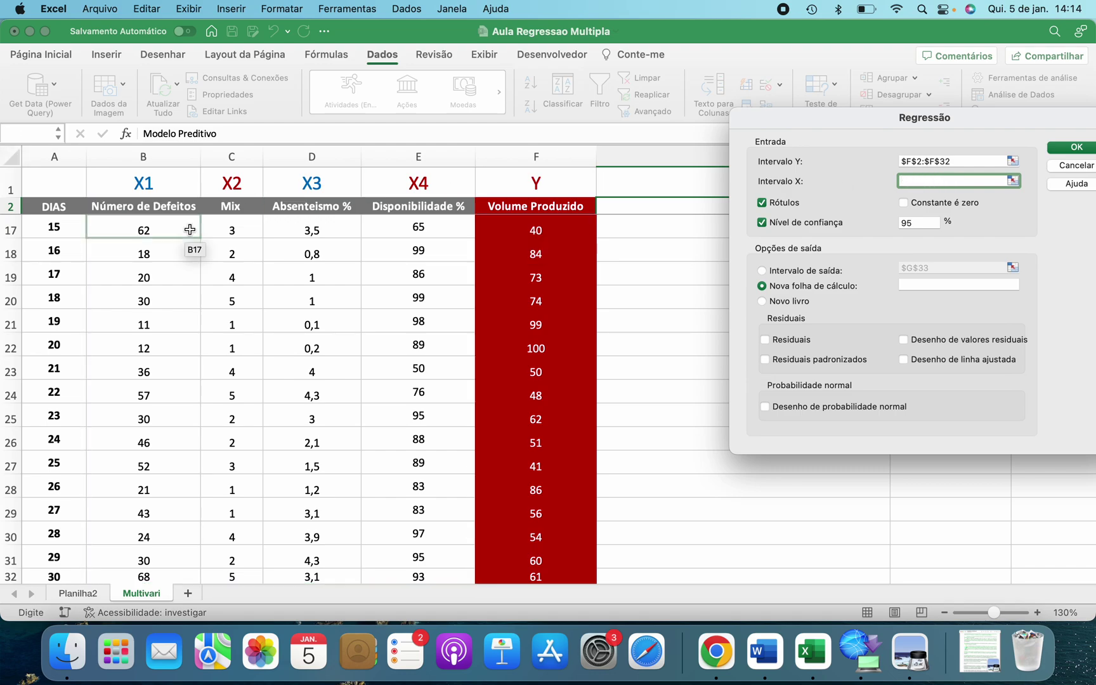
{"action": "left_click", "coordinate": [145, 205]}
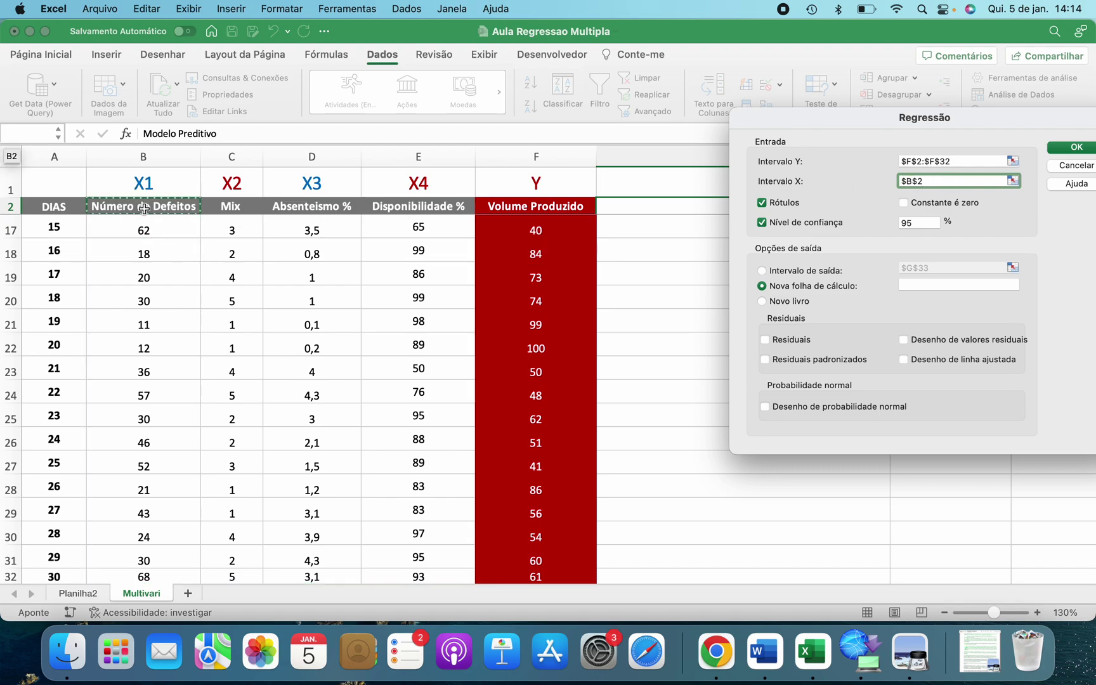
{"action": "key", "text": "shift+Right"}
{"action": "key", "text": "shift+Right"}
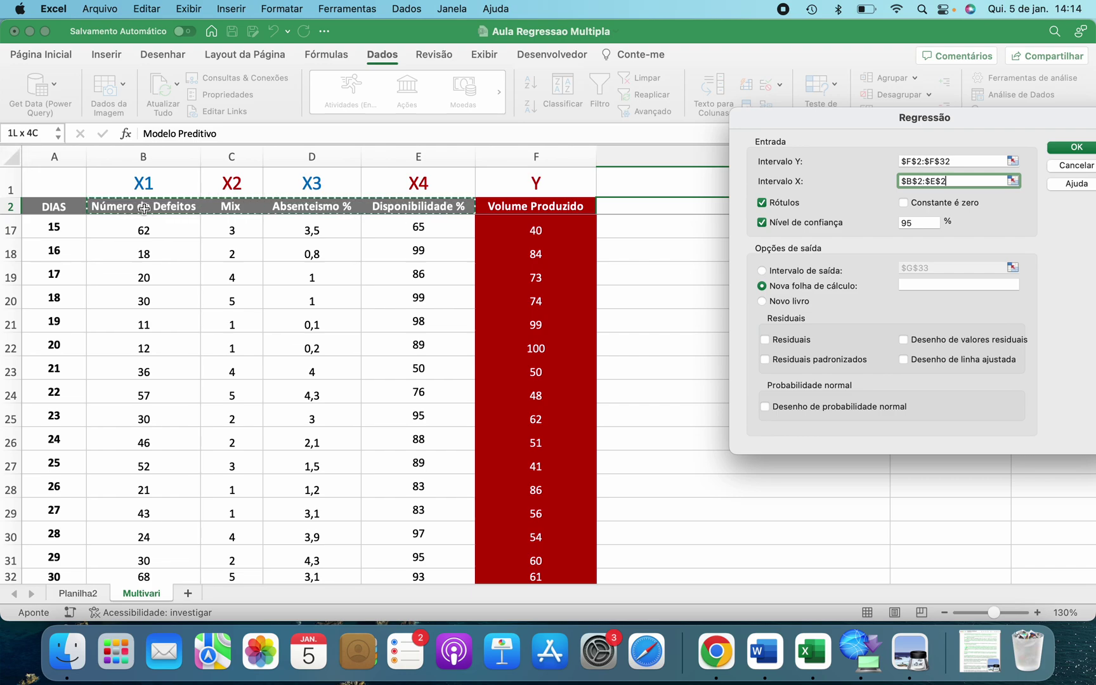
{"action": "key", "text": "super+shift+Down"}
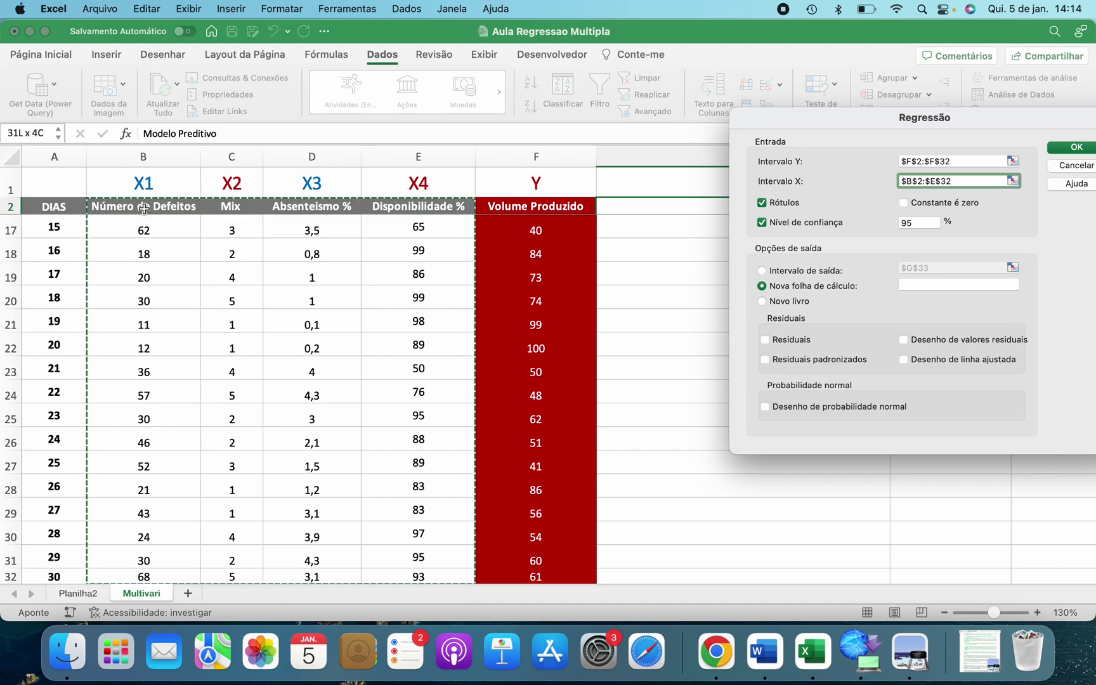
{"action": "left_click_drag", "start_coordinate": [823, 125], "coordinate": [691, 125]}
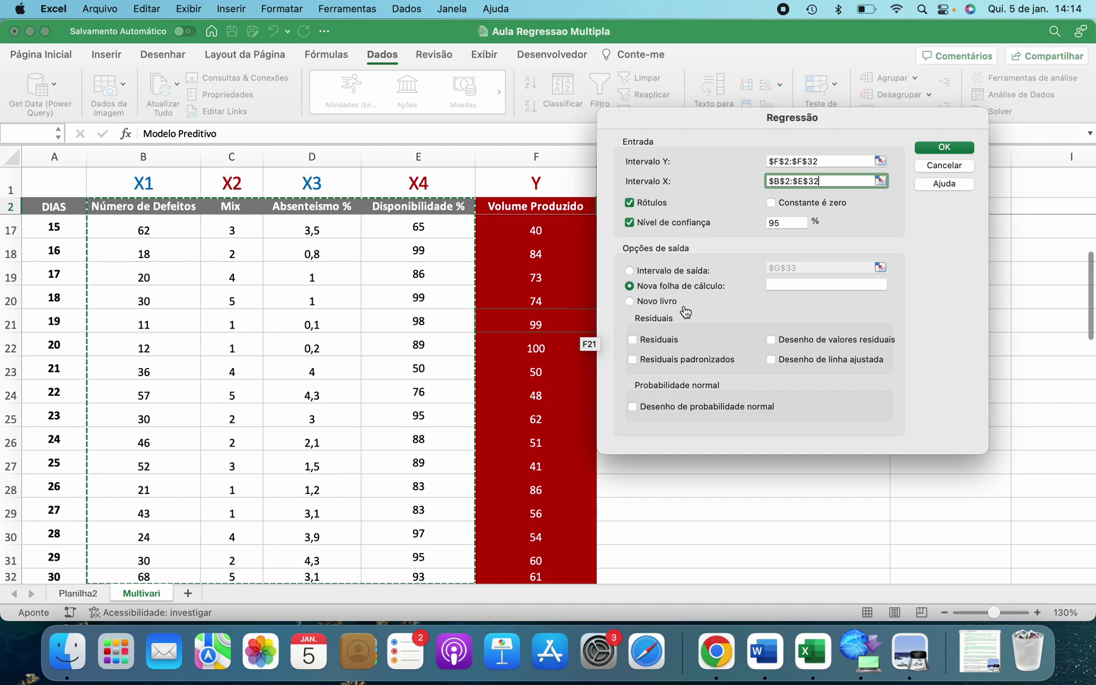
{"action": "key", "text": "Return"}
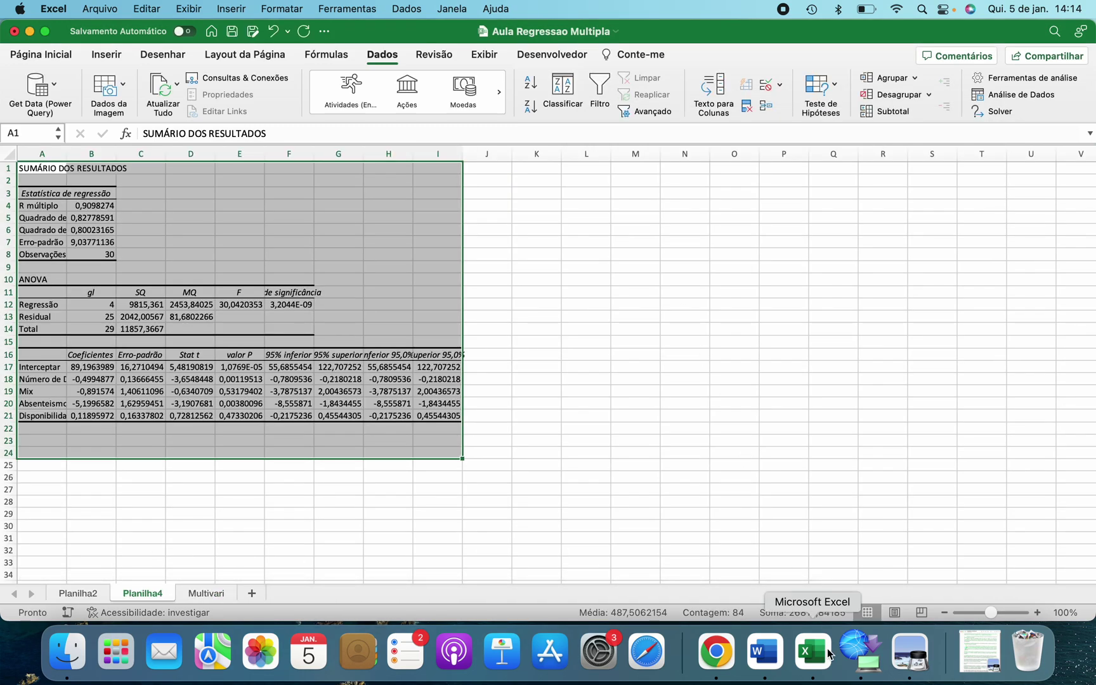
Step: Autofit columns A and B of the regression summary to their contents
{"action": "left_click", "coordinate": [1038, 613]}
{"action": "left_click", "coordinate": [1038, 613]}
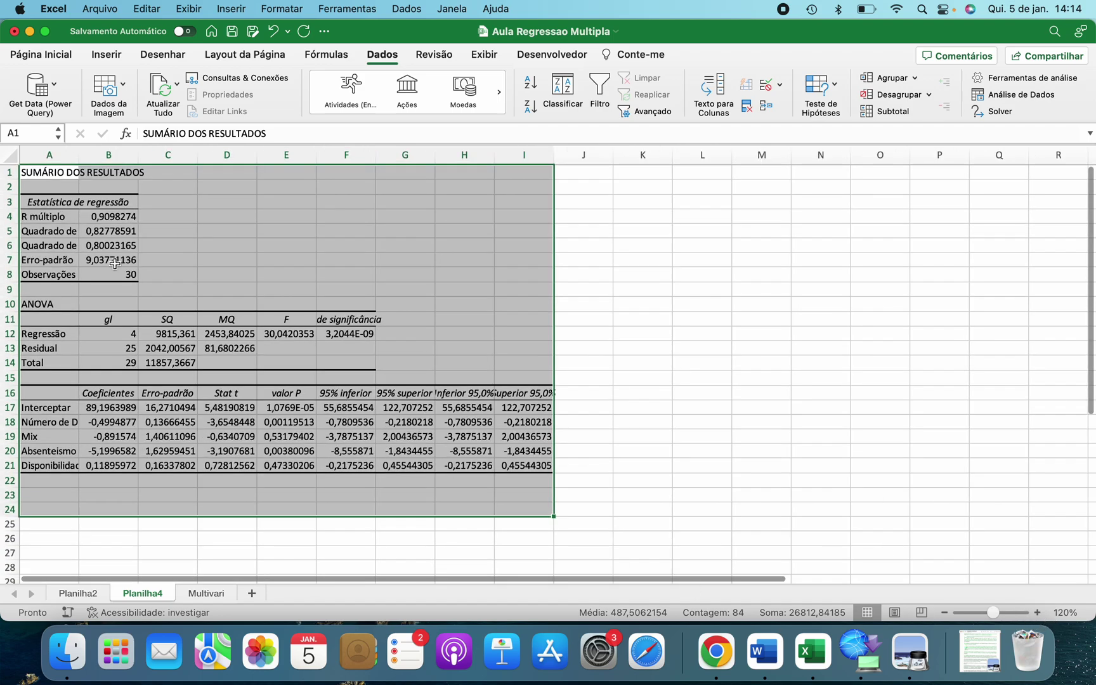
{"action": "double_click", "coordinate": [79, 155]}
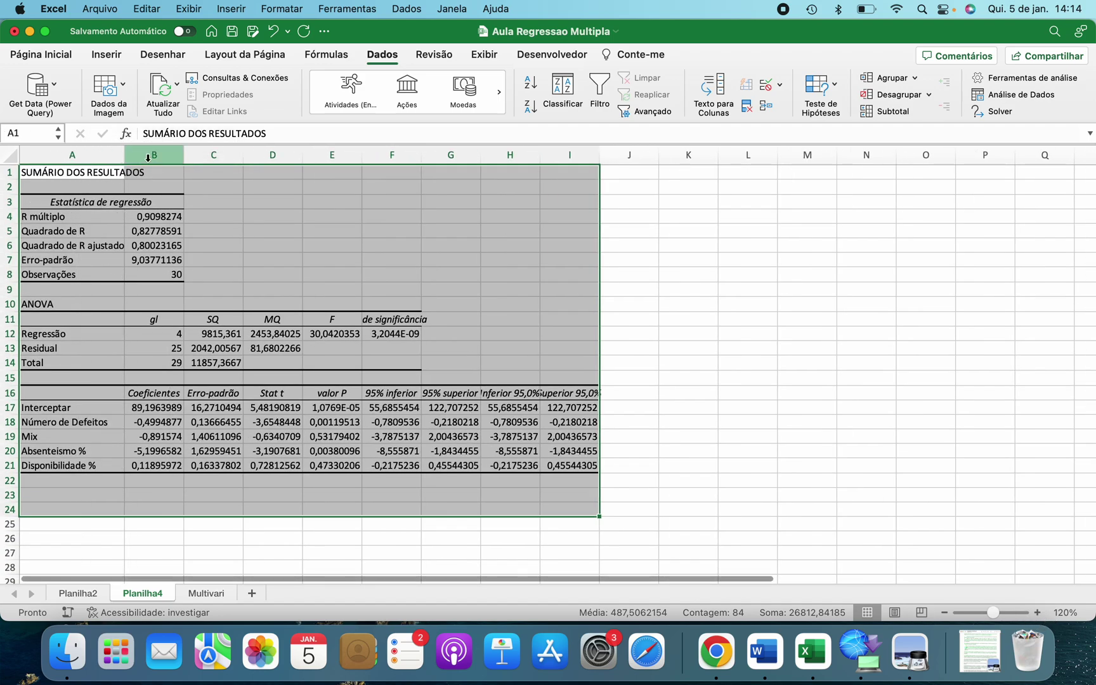
{"action": "double_click", "coordinate": [186, 155]}
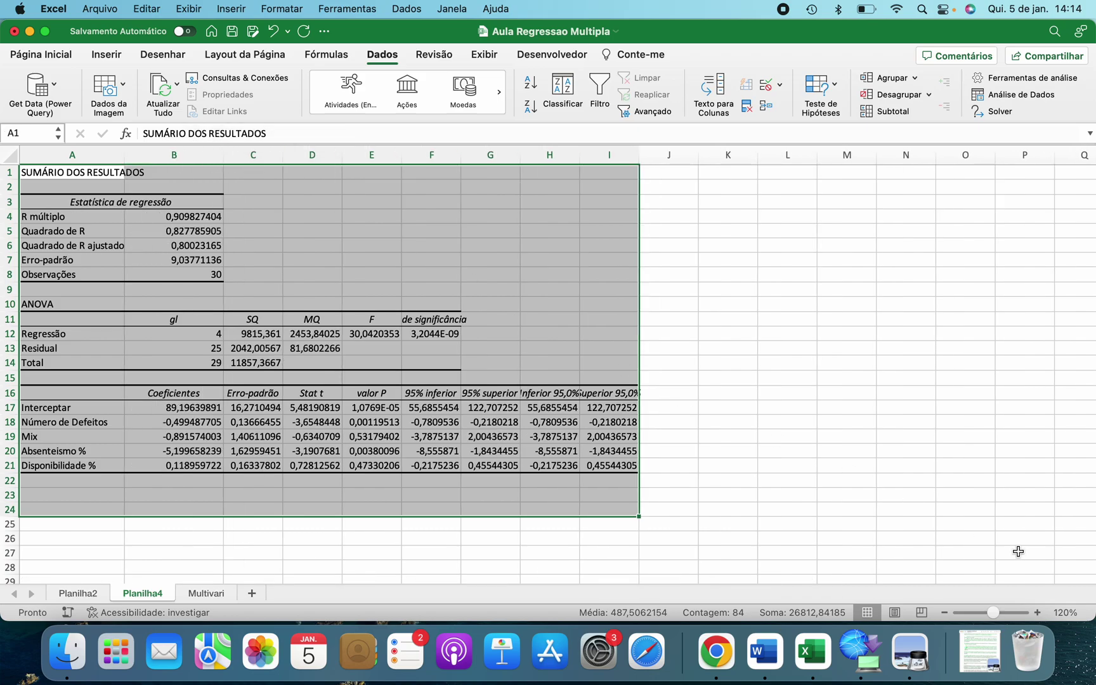
{"action": "left_click", "coordinate": [1038, 613]}
{"action": "left_click", "coordinate": [1038, 613]}
{"action": "left_click", "coordinate": [1038, 613]}
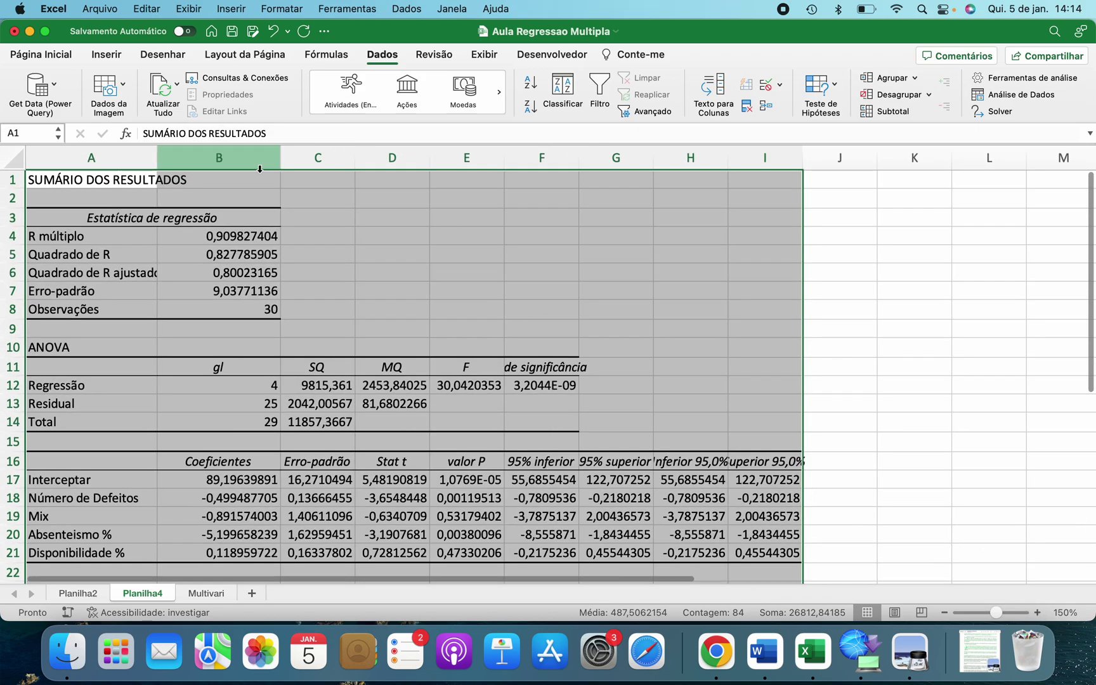
Step: Colour the text of the R múltiplo and Quadrado de R ajustado rows blue, and widen column A to show the full labels
{"action": "left_click_drag", "start_coordinate": [121, 239], "coordinate": [179, 241]}
{"action": "left_click", "coordinate": [56, 56]}
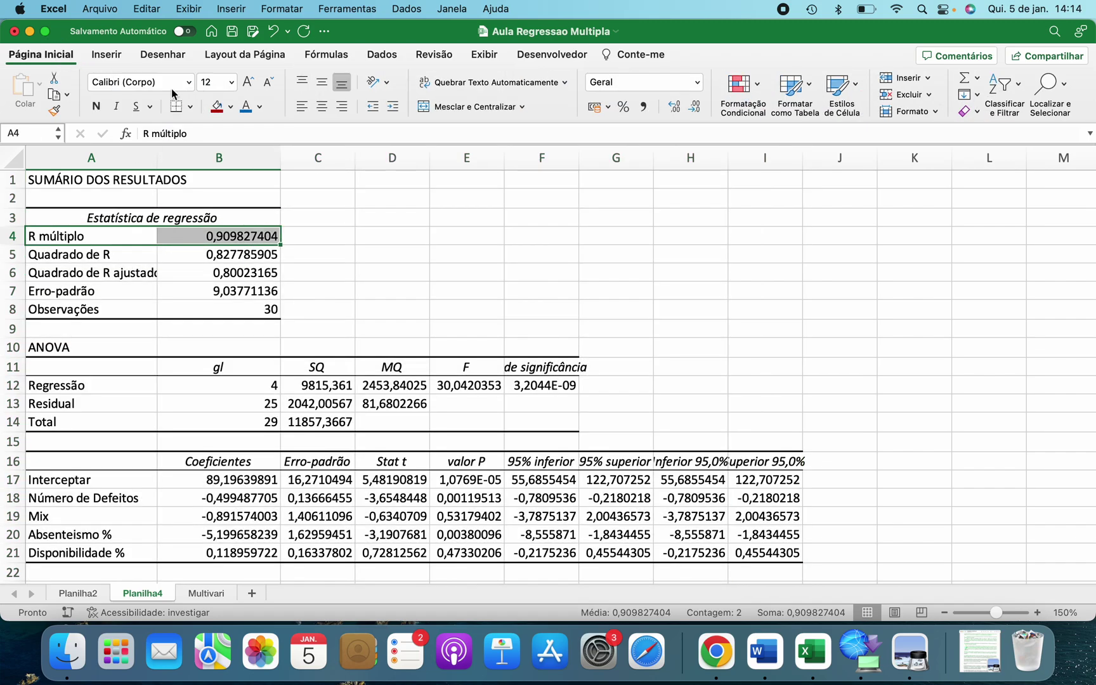
{"action": "left_click", "coordinate": [247, 109]}
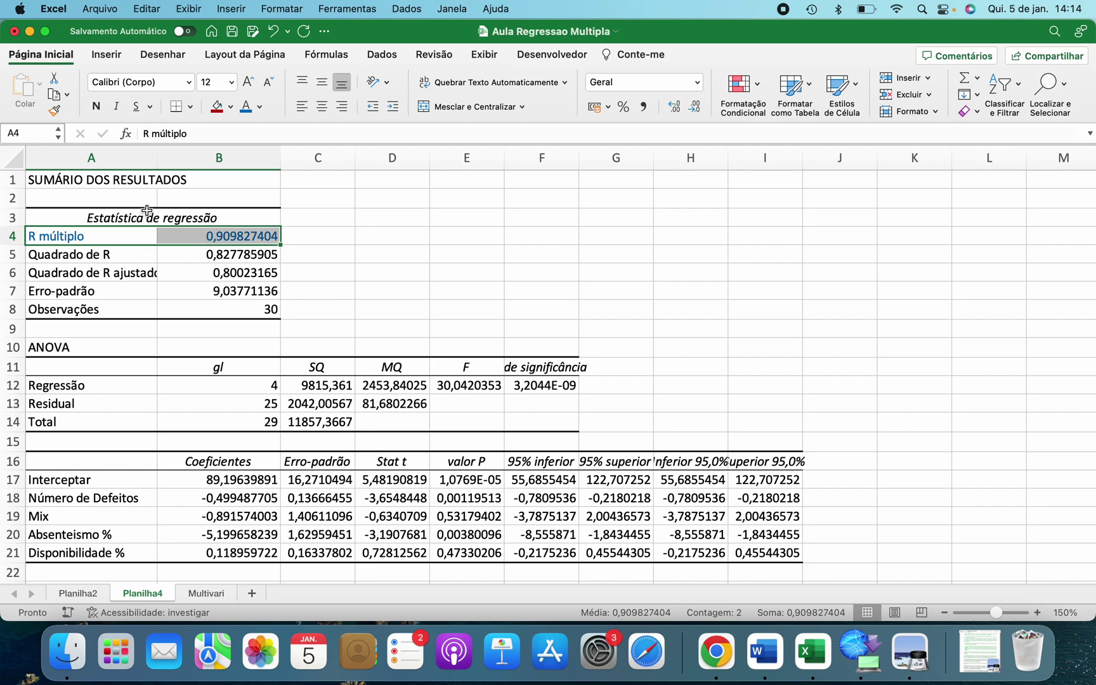
{"action": "left_click_drag", "start_coordinate": [157, 162], "coordinate": [176, 162]}
{"action": "left_click_drag", "start_coordinate": [106, 273], "coordinate": [209, 273]}
{"action": "left_click", "coordinate": [247, 107]}
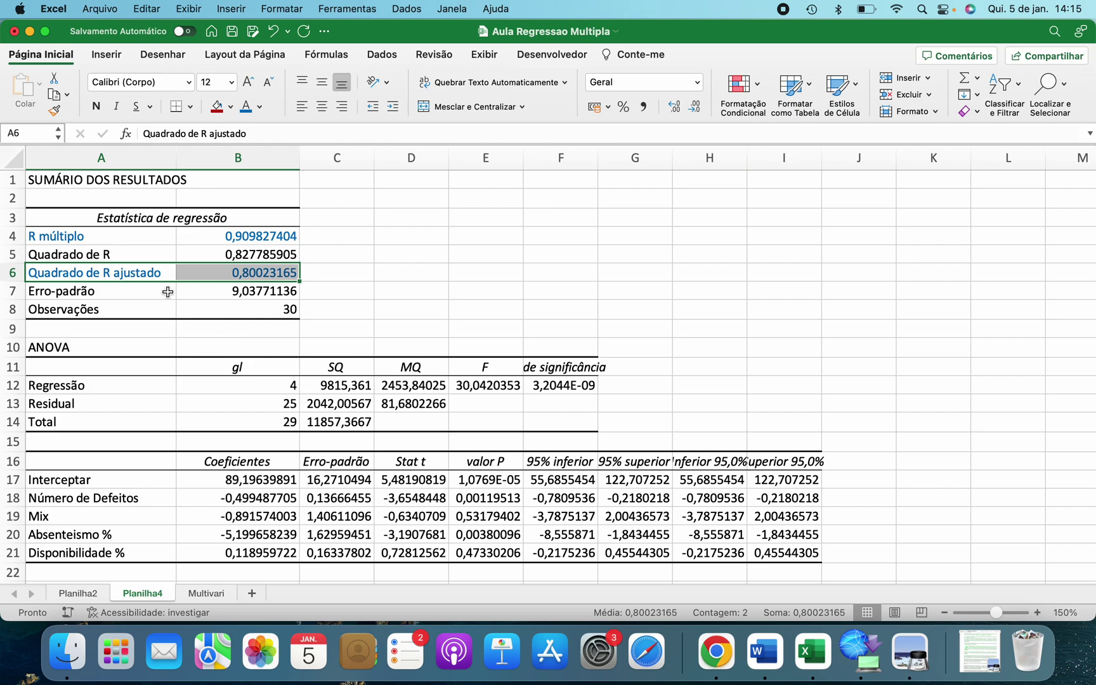
Step: Examine the Erro-padrão and Observações rows of the regression statistics
{"action": "left_click", "coordinate": [126, 292]}
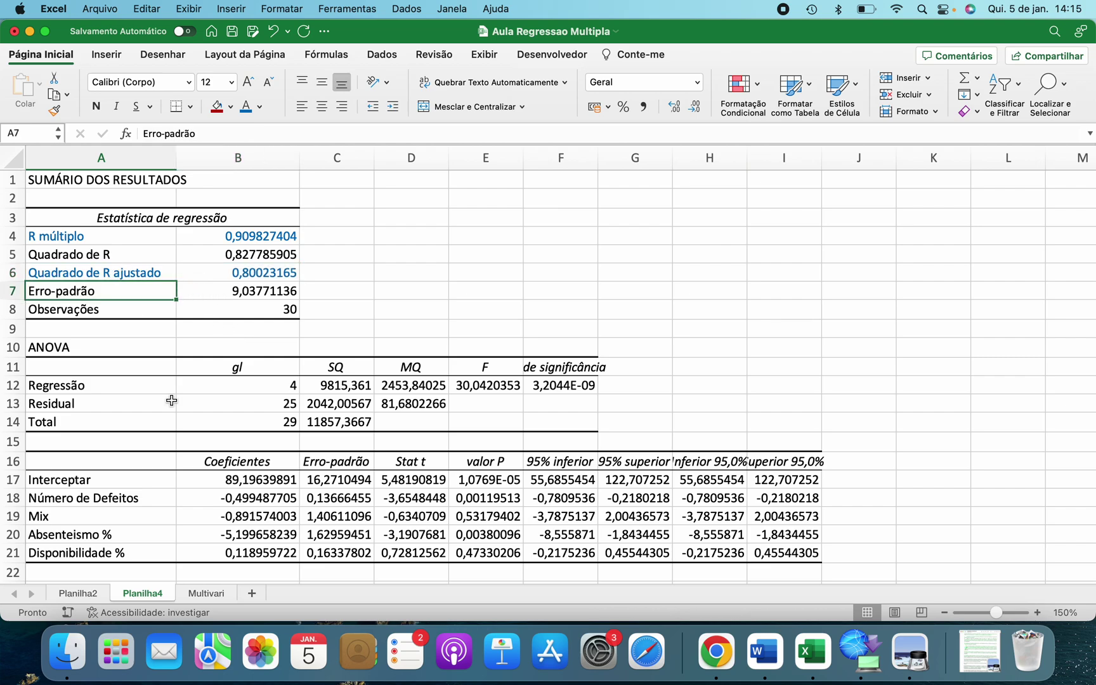
{"action": "left_click", "coordinate": [201, 295]}
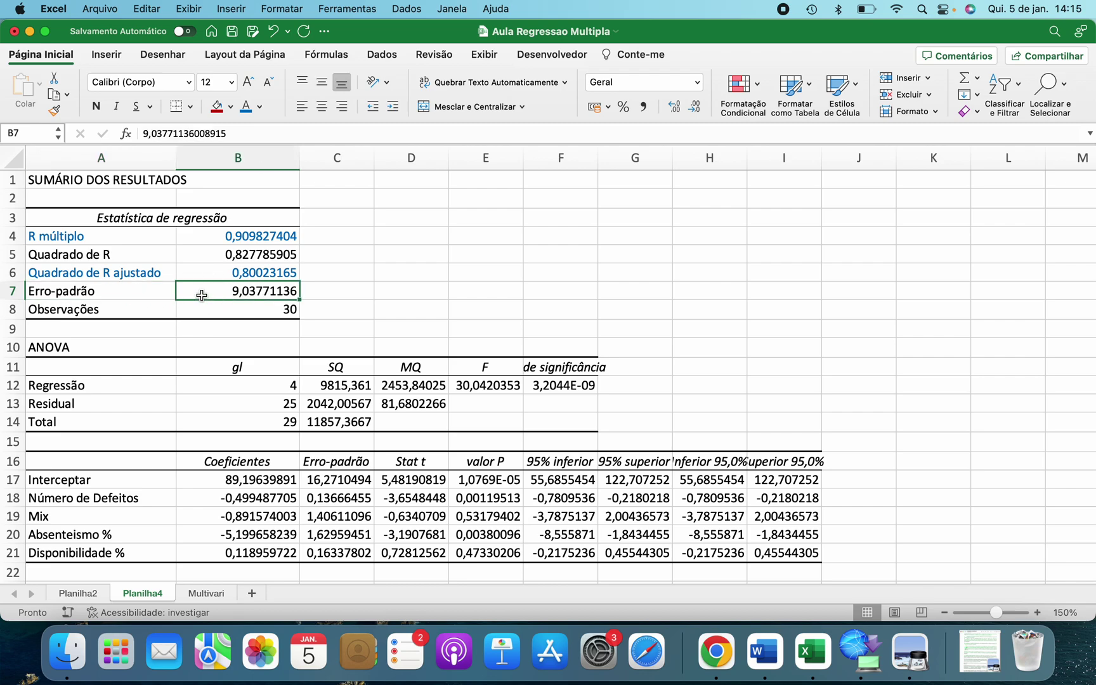
{"action": "left_click_drag", "start_coordinate": [158, 295], "coordinate": [197, 295]}
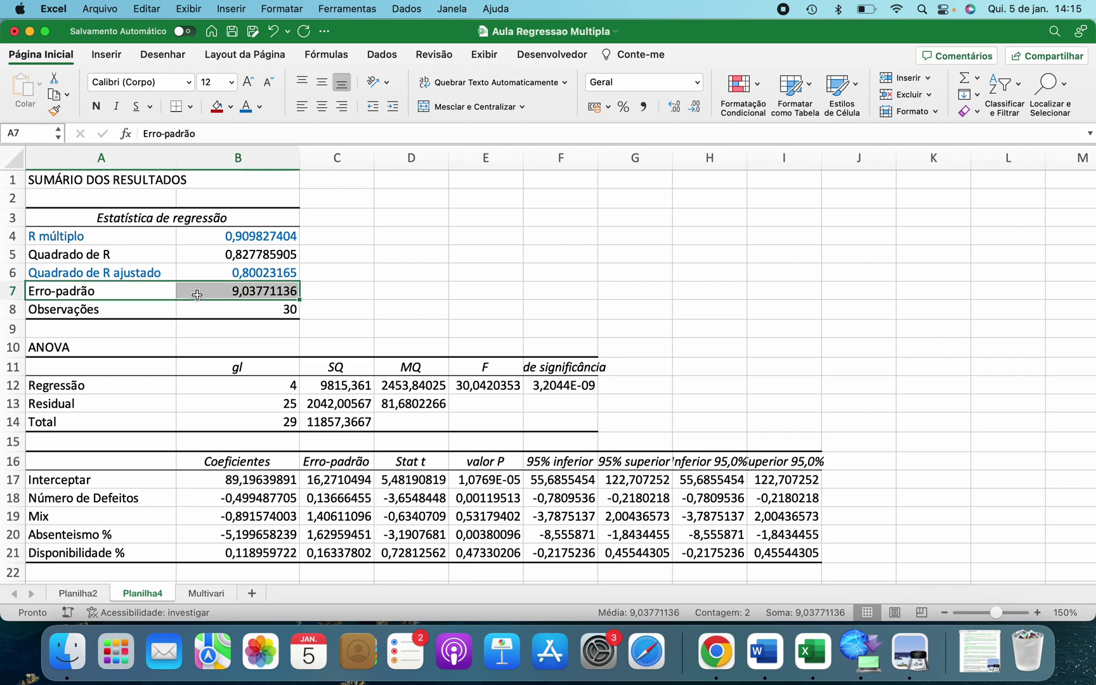
{"action": "left_click", "coordinate": [198, 295]}
{"action": "left_click", "coordinate": [161, 292]}
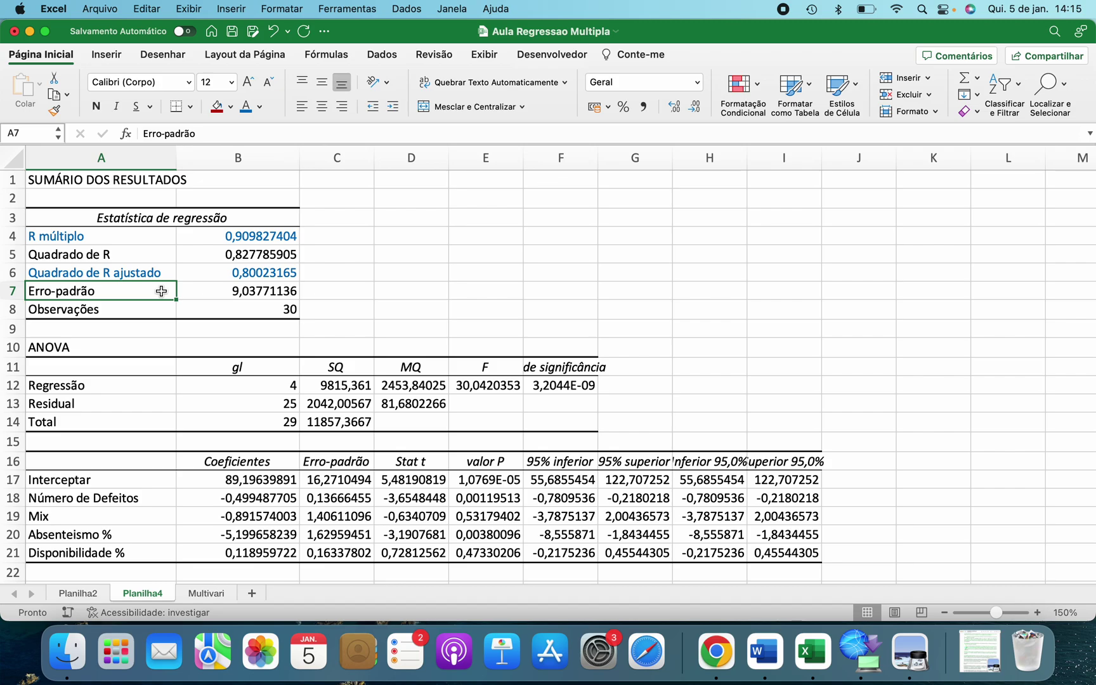
{"action": "scroll", "coordinate": [161, 291], "scroll_direction": "down", "scroll_amount": 2}
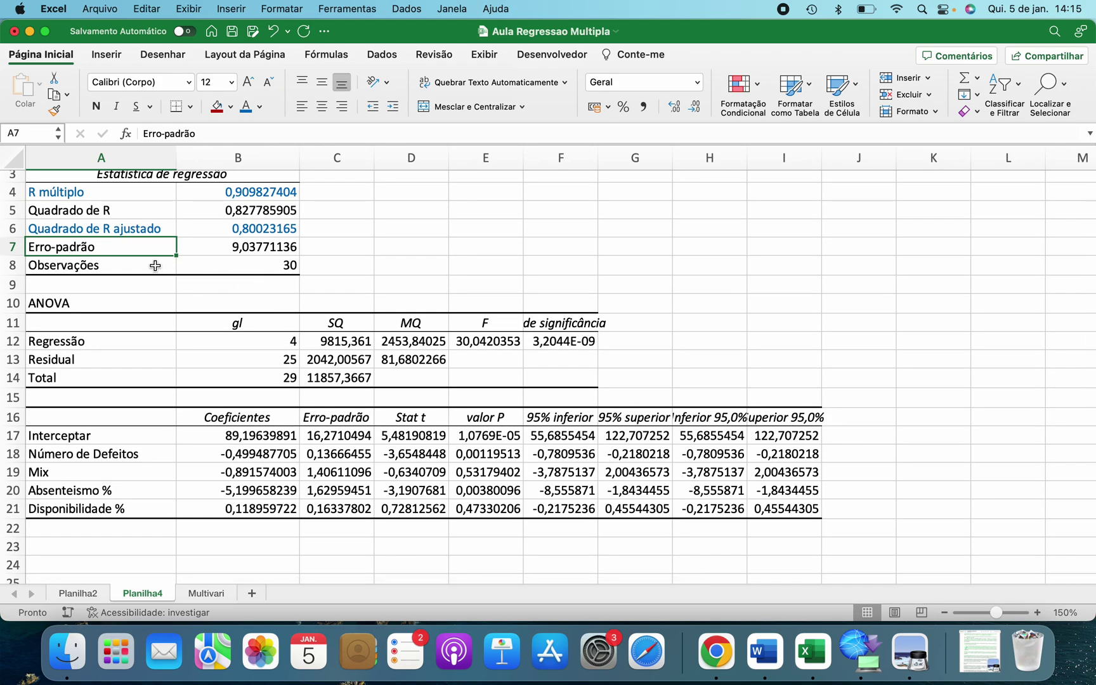
{"action": "left_click_drag", "start_coordinate": [159, 267], "coordinate": [225, 266]}
{"action": "left_click", "coordinate": [226, 265]}
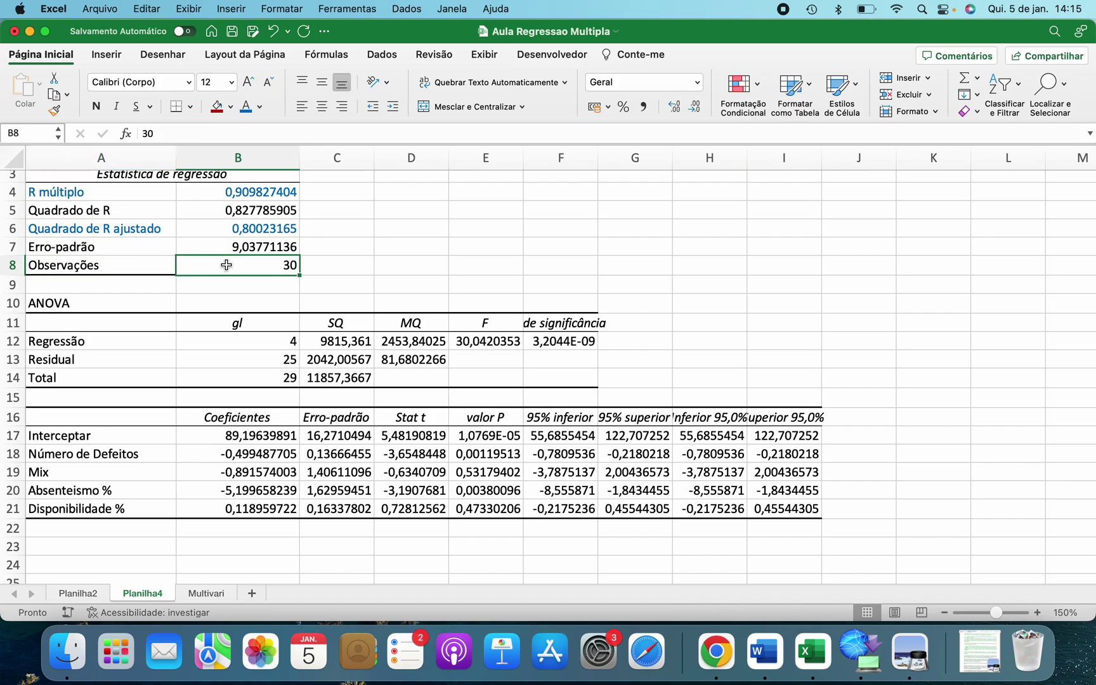
Step: Colour the valor P cells E16:E21 and the variable names in A18:A21 dark red, and widen column E
{"action": "scroll", "coordinate": [163, 325], "scroll_direction": "down", "scroll_amount": 3}
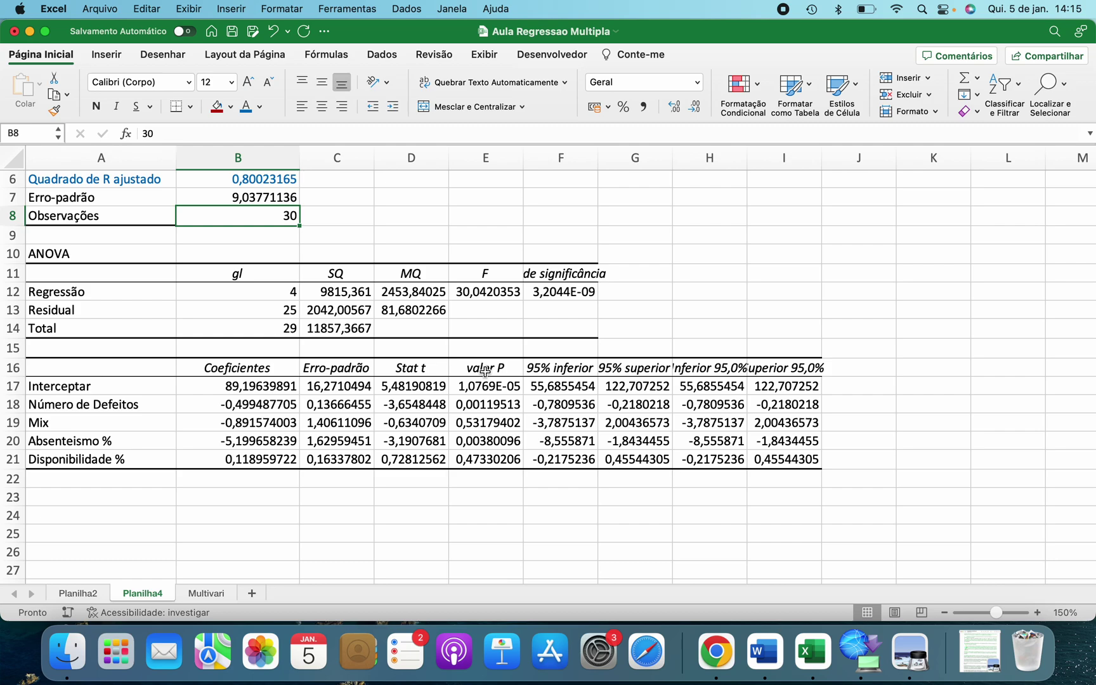
{"action": "left_click_drag", "start_coordinate": [485, 371], "coordinate": [491, 452]}
{"action": "left_click", "coordinate": [260, 106]}
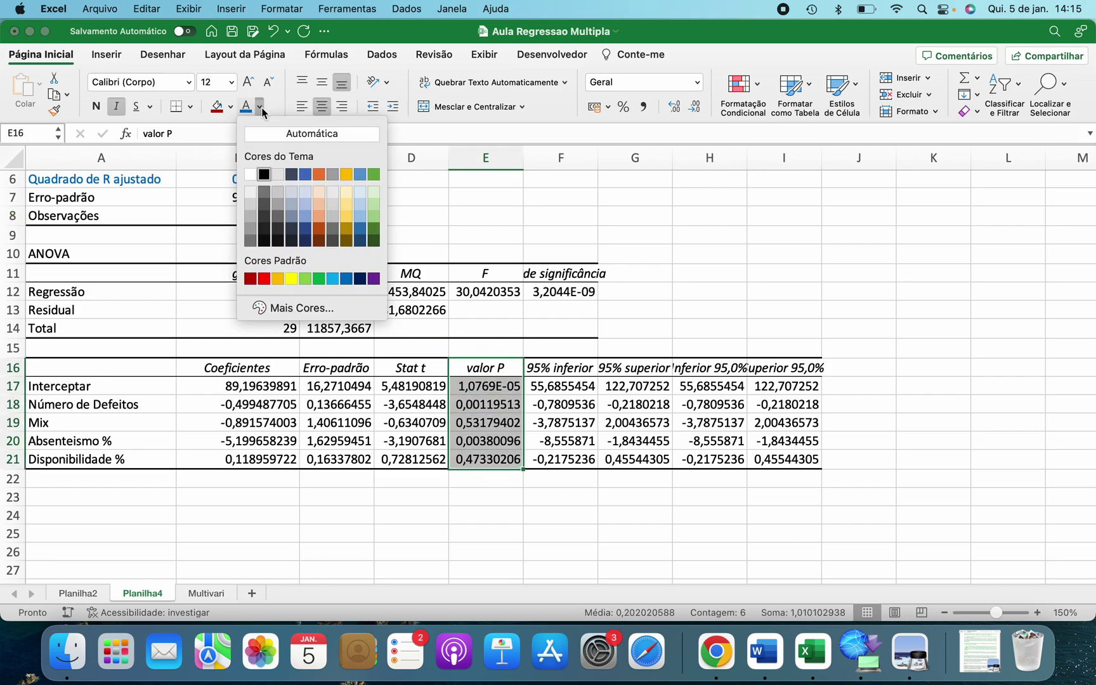
{"action": "left_click", "coordinate": [251, 279]}
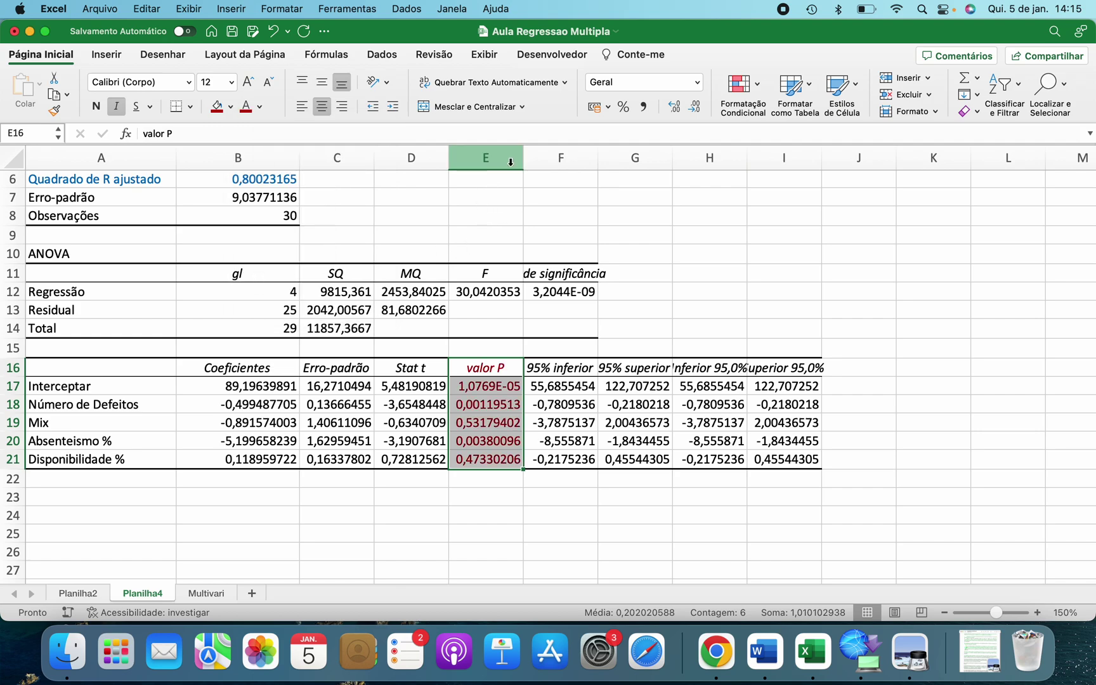
{"action": "left_click_drag", "start_coordinate": [521, 160], "coordinate": [588, 159]}
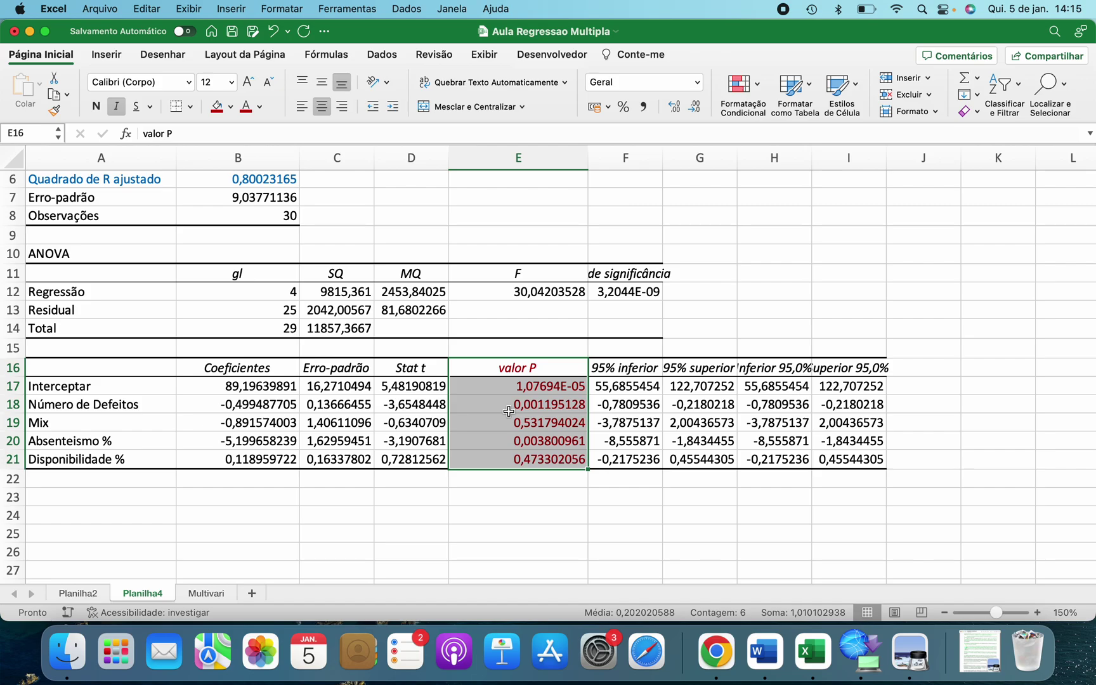
{"action": "left_click_drag", "start_coordinate": [37, 406], "coordinate": [50, 452]}
{"action": "left_click", "coordinate": [247, 107]}
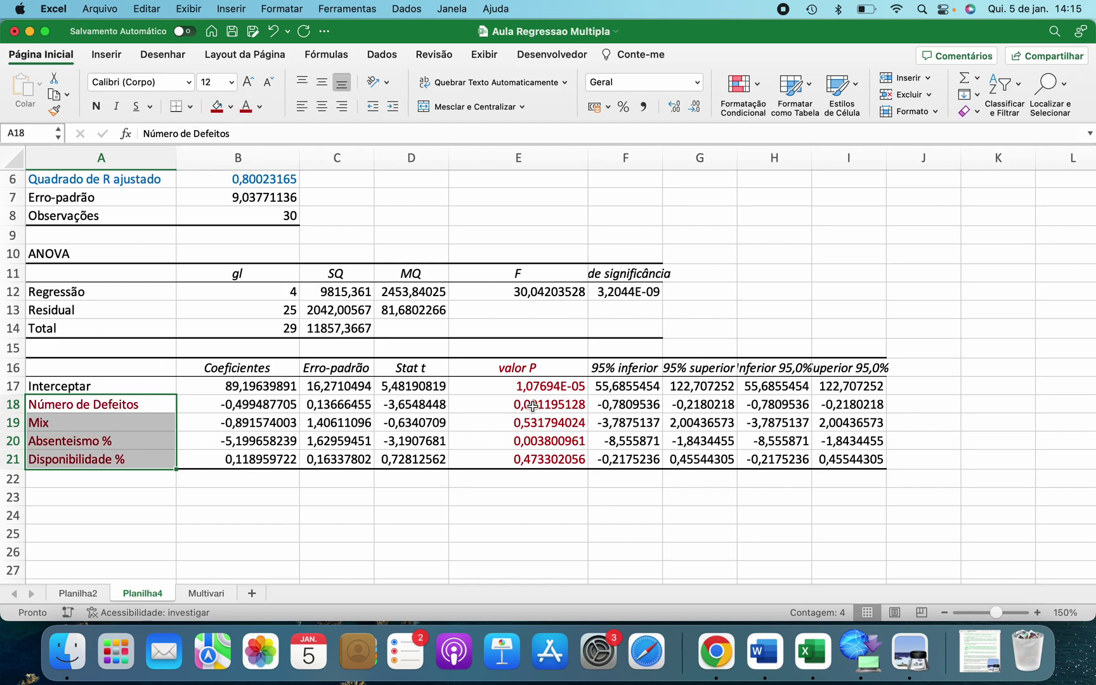
Step: Copy the formatting of F17 onto the Interceptar P value in E17
{"action": "left_click", "coordinate": [612, 384]}
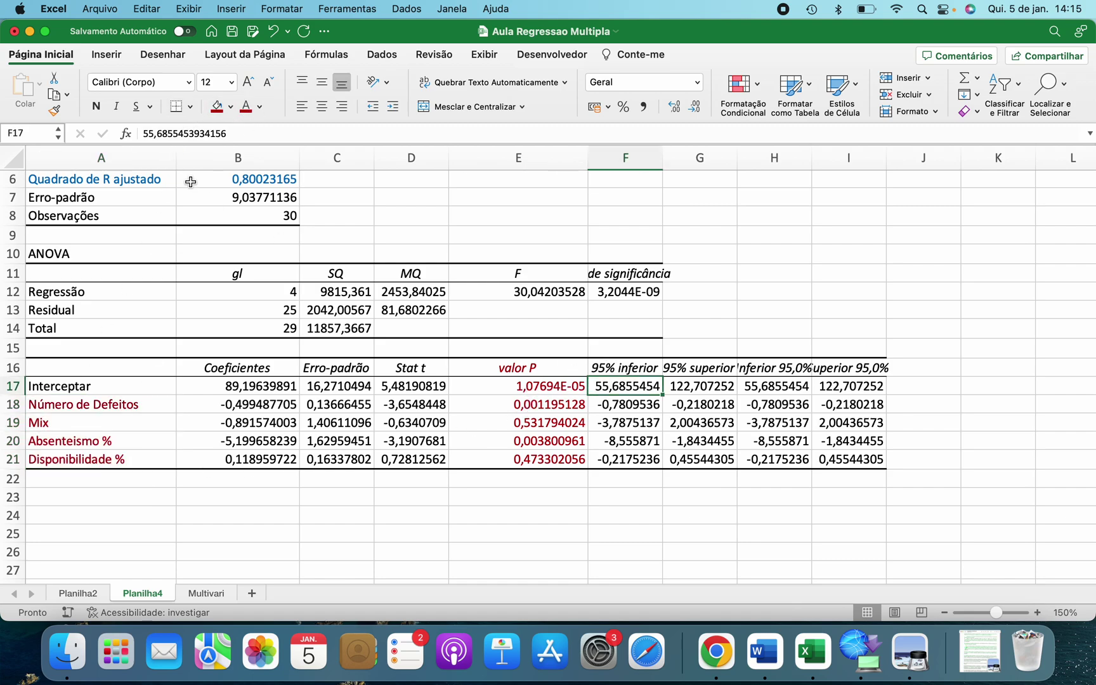
{"action": "left_click", "coordinate": [55, 110]}
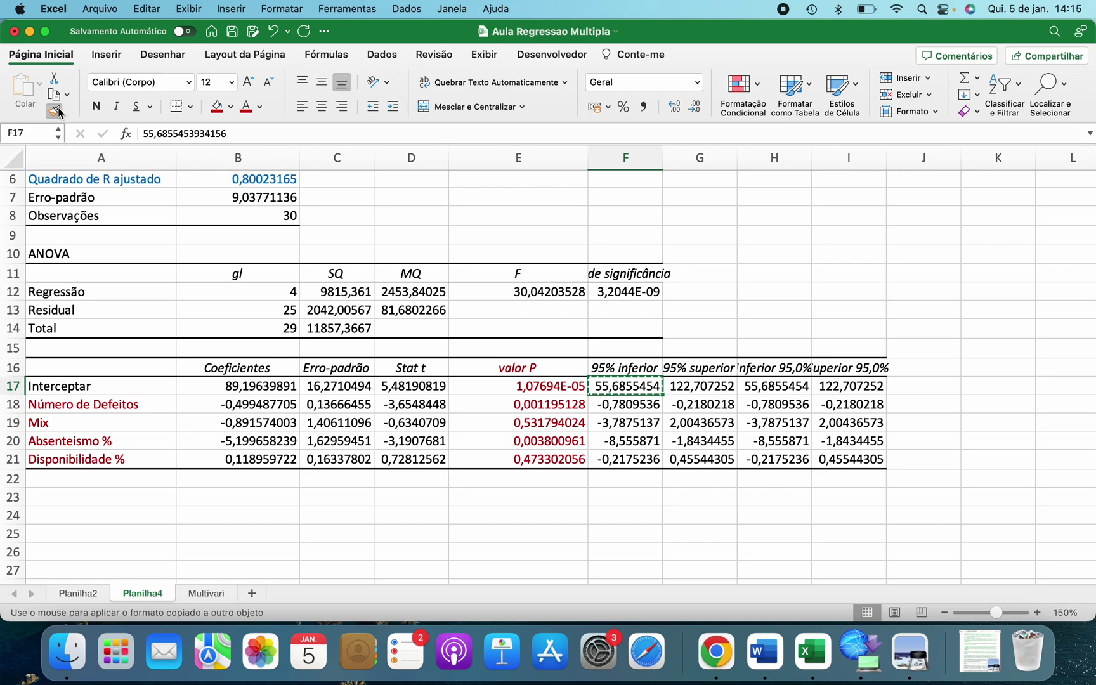
{"action": "left_click", "coordinate": [525, 392]}
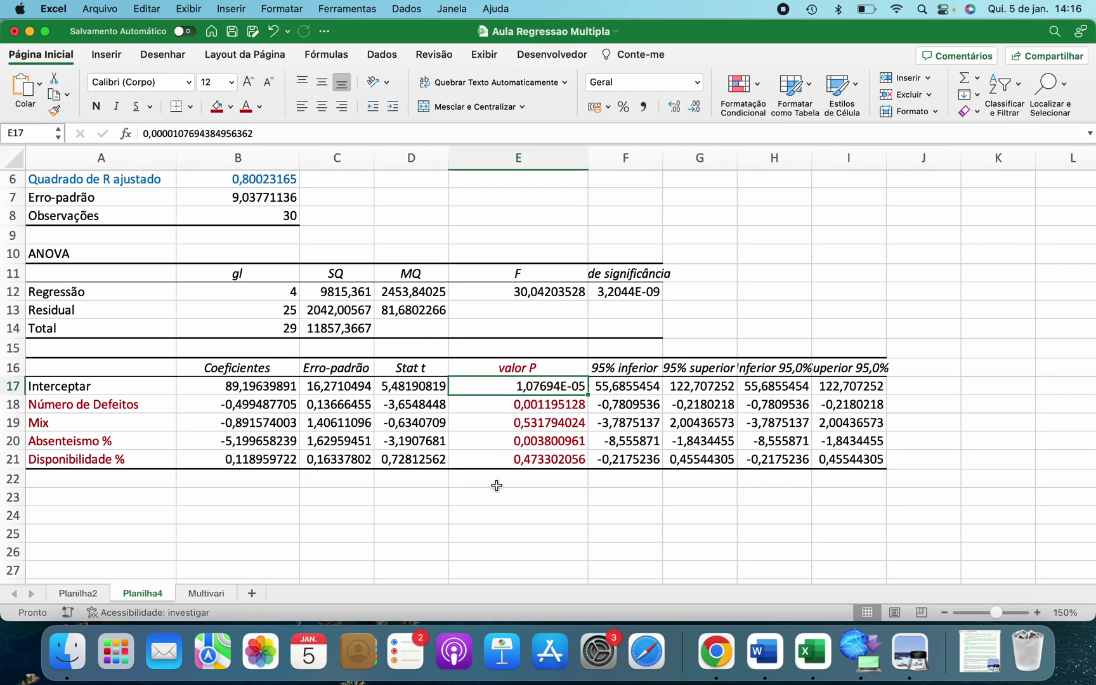
Step: Format the valor P cells E17:E21 as percentages with two decimal places
{"action": "left_click", "coordinate": [496, 527]}
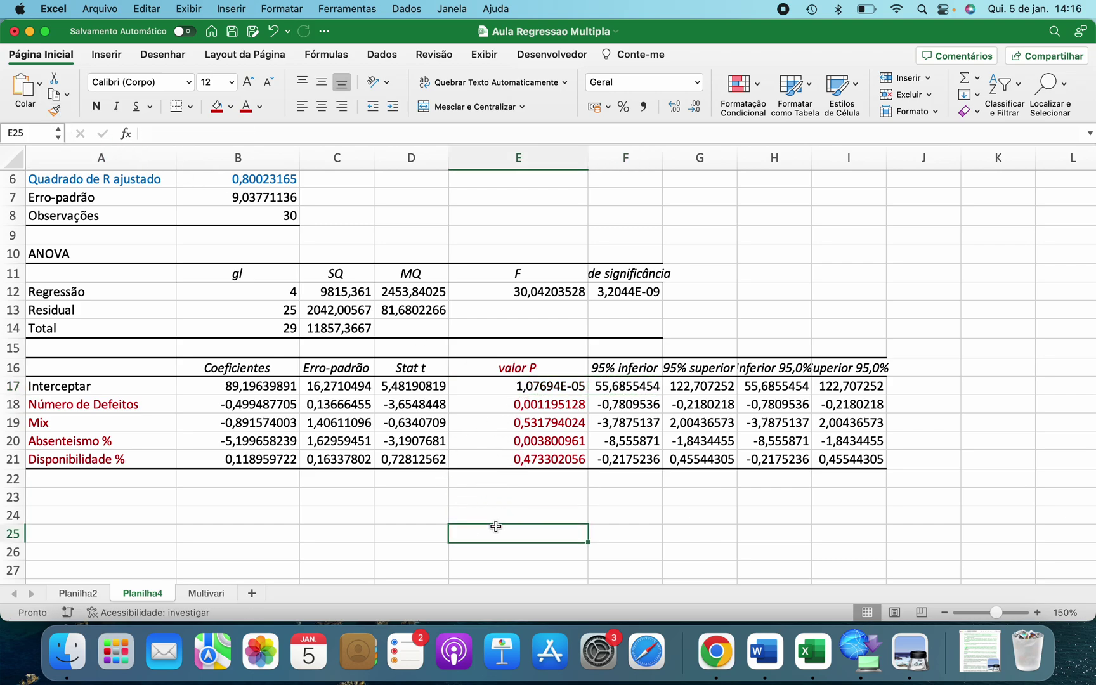
{"action": "left_click", "coordinate": [526, 387]}
{"action": "left_click_drag", "start_coordinate": [526, 405], "coordinate": [519, 460]}
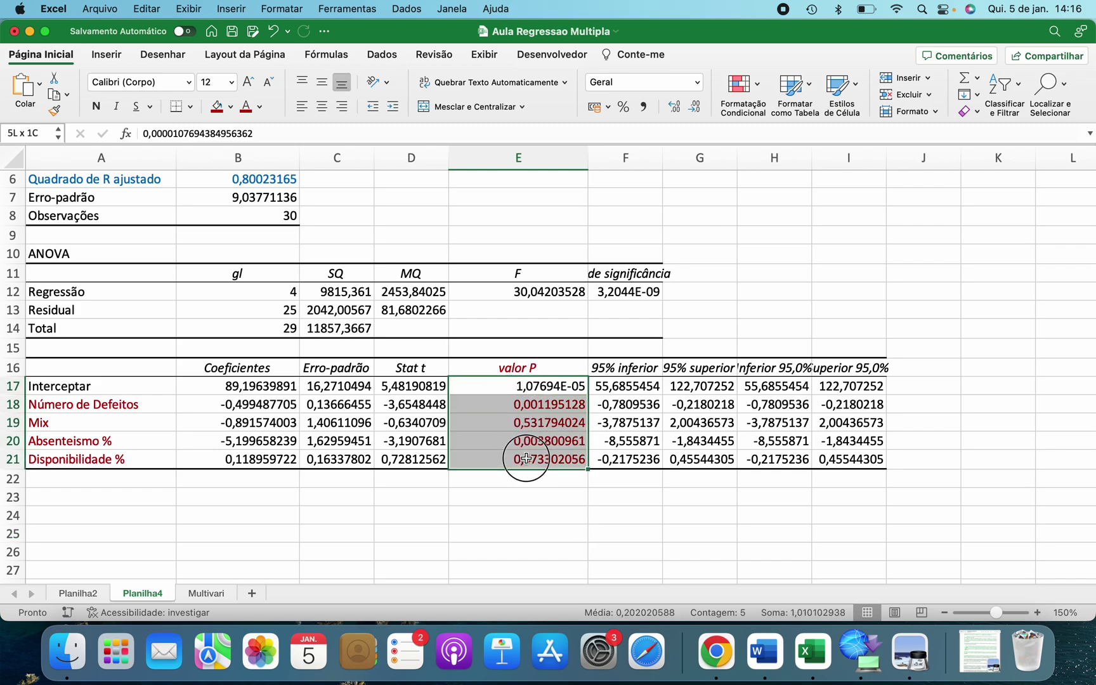
{"action": "left_click", "coordinate": [627, 109]}
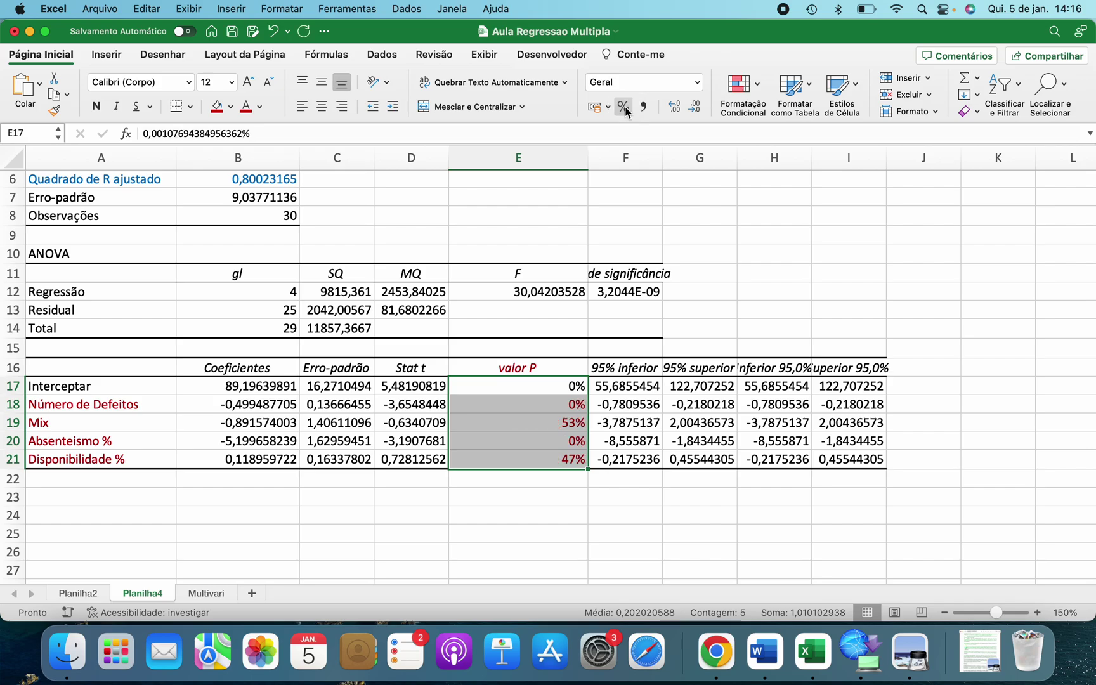
{"action": "left_click", "coordinate": [676, 106]}
{"action": "left_click", "coordinate": [677, 106]}
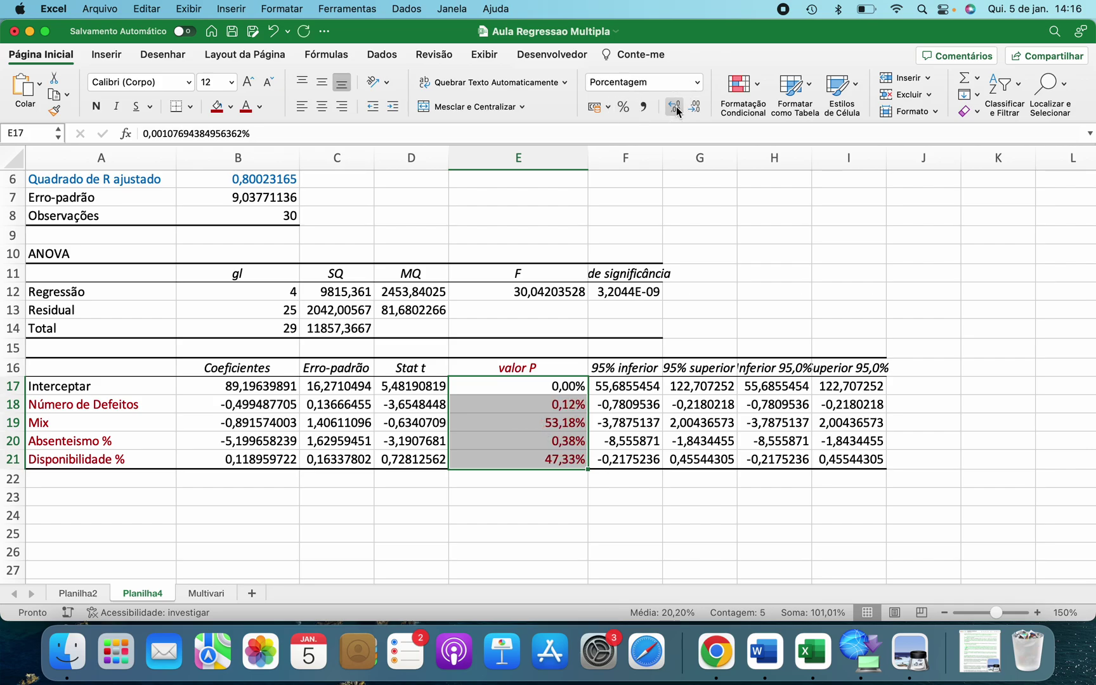
{"action": "left_click", "coordinate": [515, 350]}
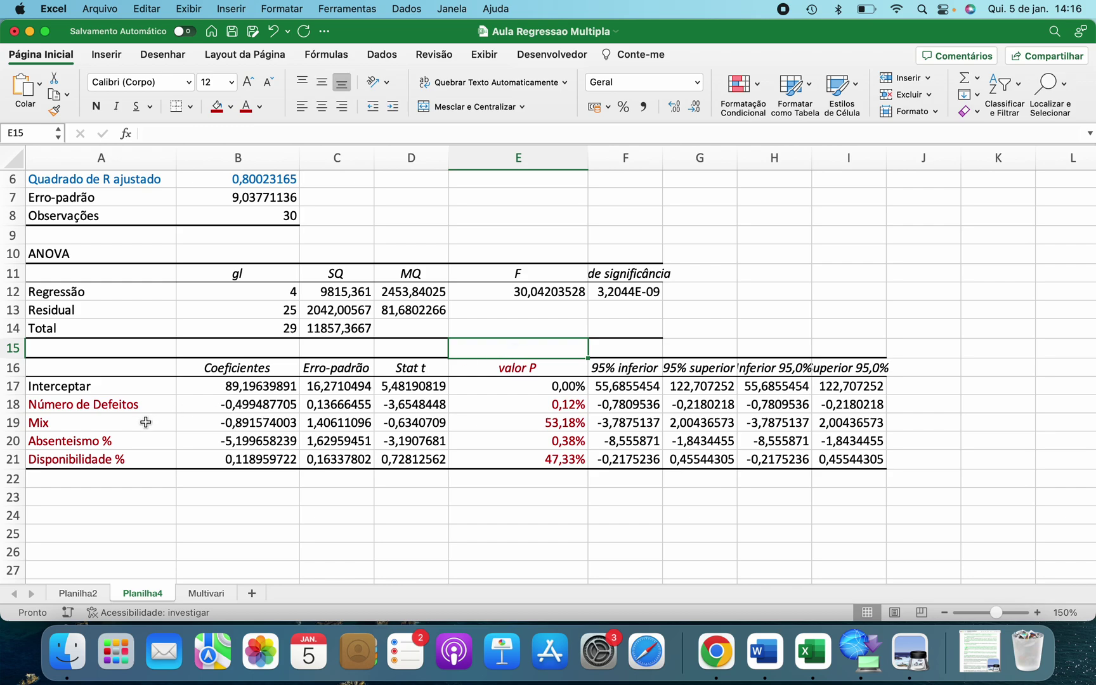
Step: Enter the note "PROBABILIDADE DE ERRAR >0,5%" in E15 in dark red, and widen column E to fit it
{"action": "left_click_drag", "start_coordinate": [130, 405], "coordinate": [132, 457]}
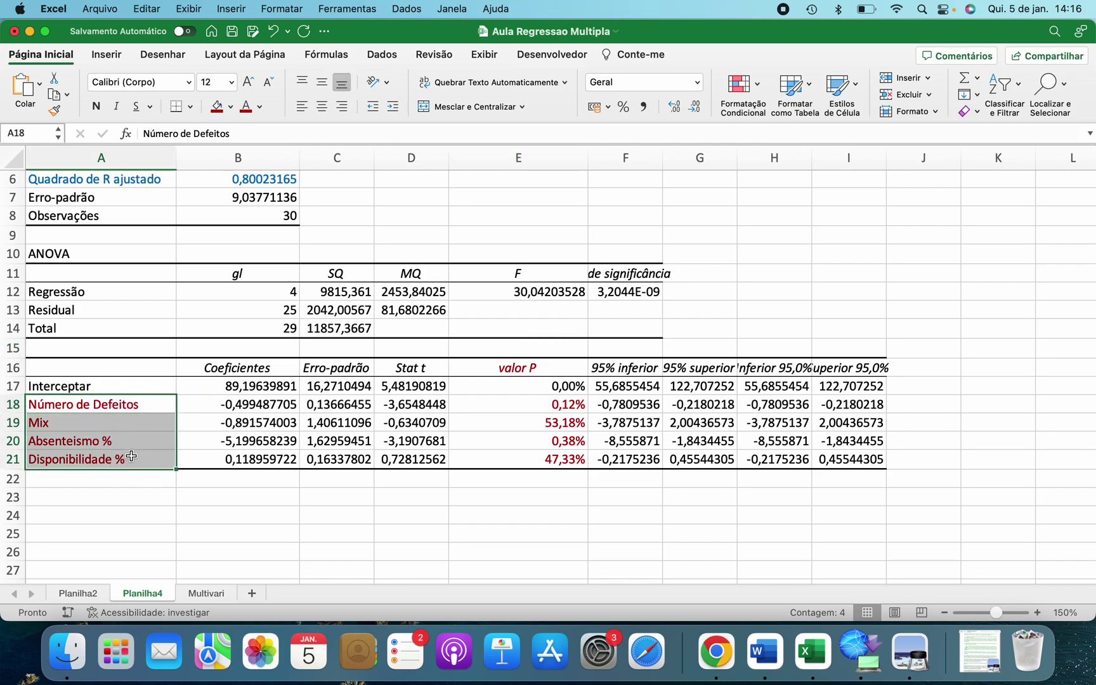
{"action": "left_click", "coordinate": [526, 353]}
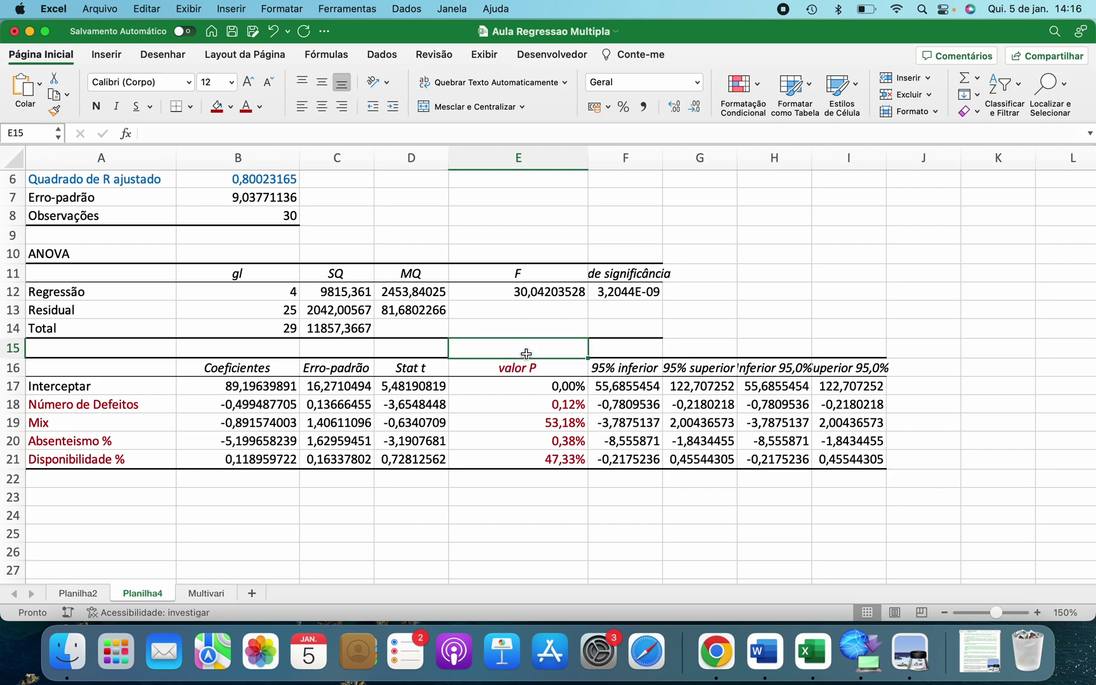
{"action": "type", "text": "PROBA"}
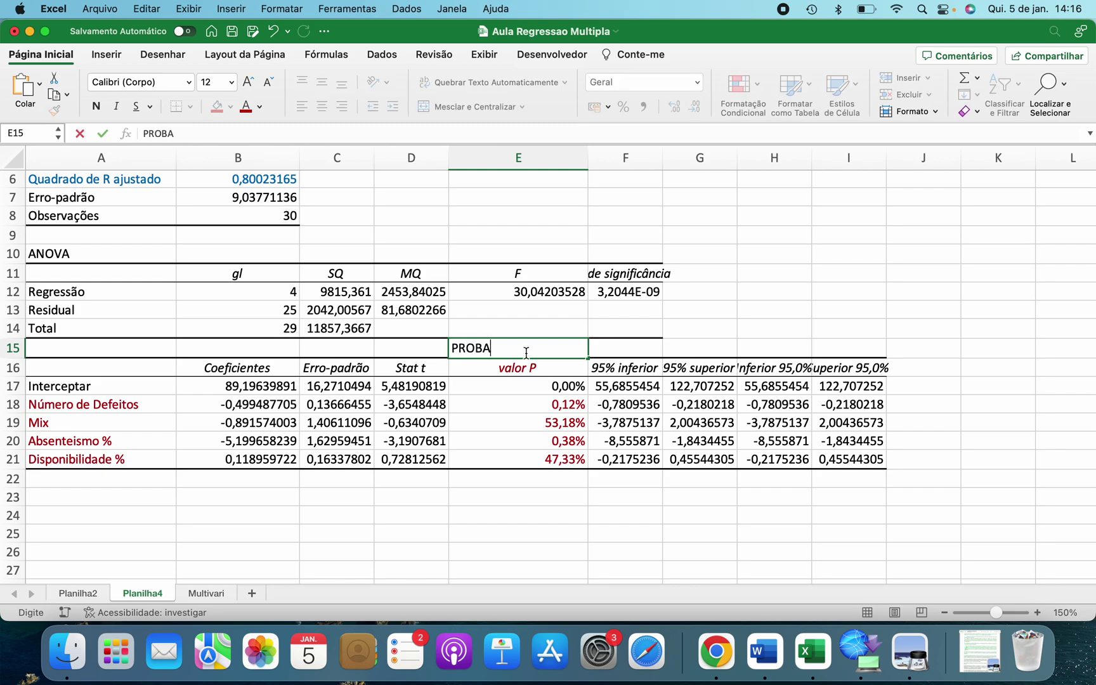
{"action": "type", "text": "BILIDADE DE ERRAR"}
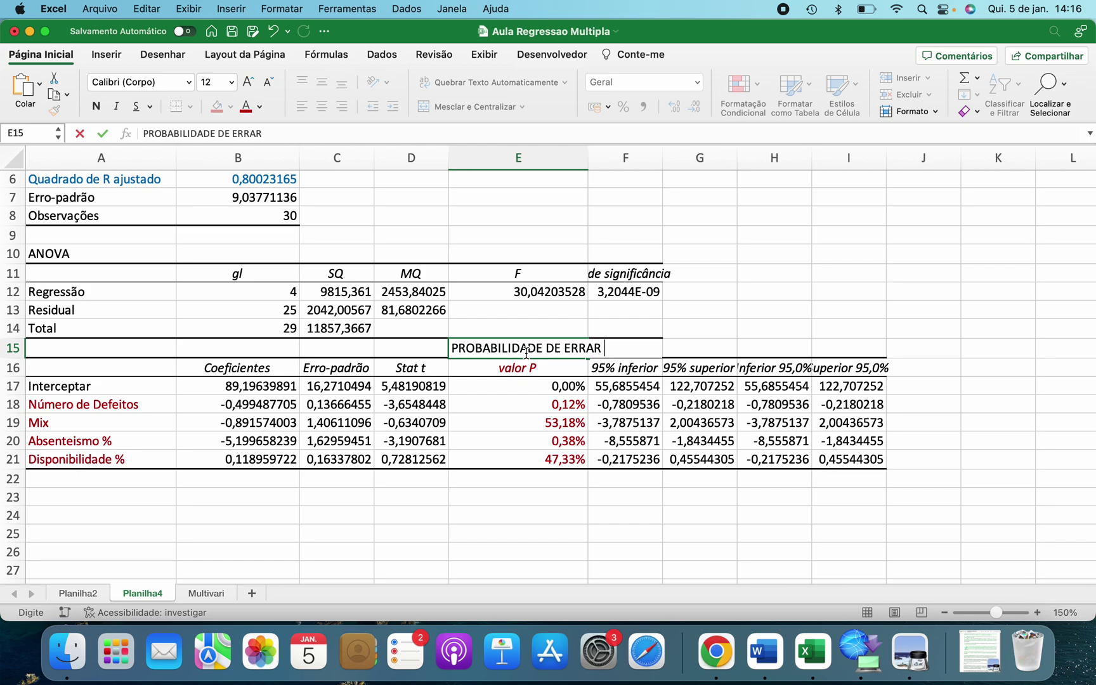
{"action": "type", "text": ">0,5%"}
{"action": "key", "text": "Return"}
{"action": "left_click_drag", "start_coordinate": [588, 157], "coordinate": [652, 157]}
{"action": "left_click", "coordinate": [541, 350]}
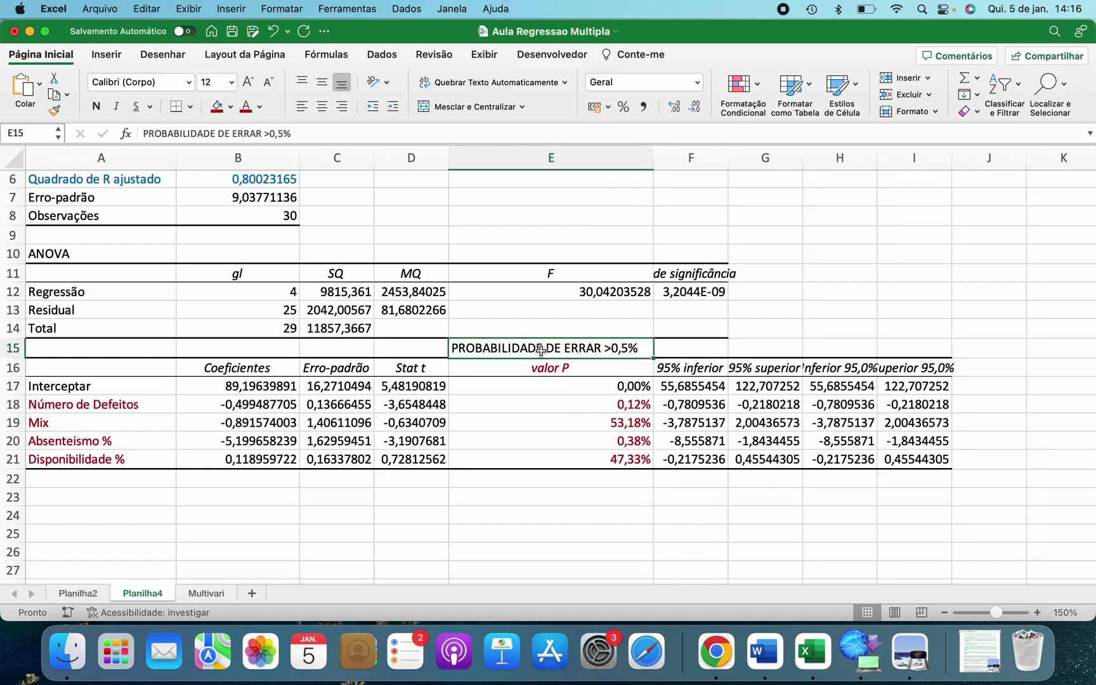
{"action": "left_click", "coordinate": [247, 107]}
Step: Strike through the P values in E19 and E21 and the variable names Mix and Disponibilidade %
{"action": "left_click", "coordinate": [567, 424]}
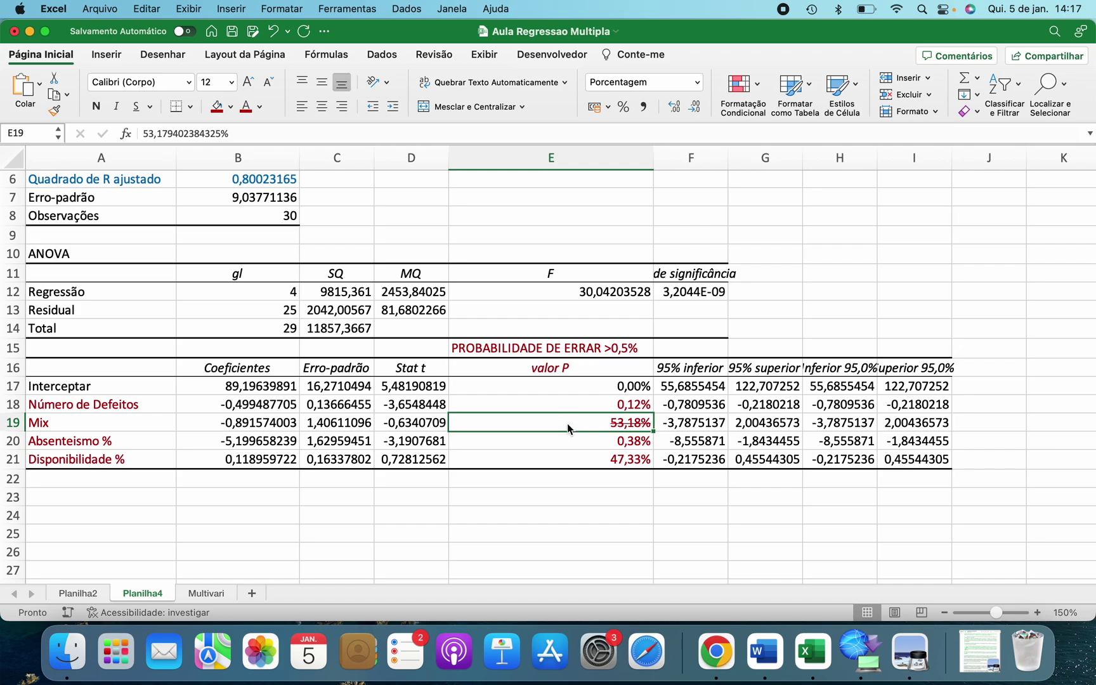
{"action": "left_click", "coordinate": [605, 459]}
{"action": "key", "text": "super+shift+x"}
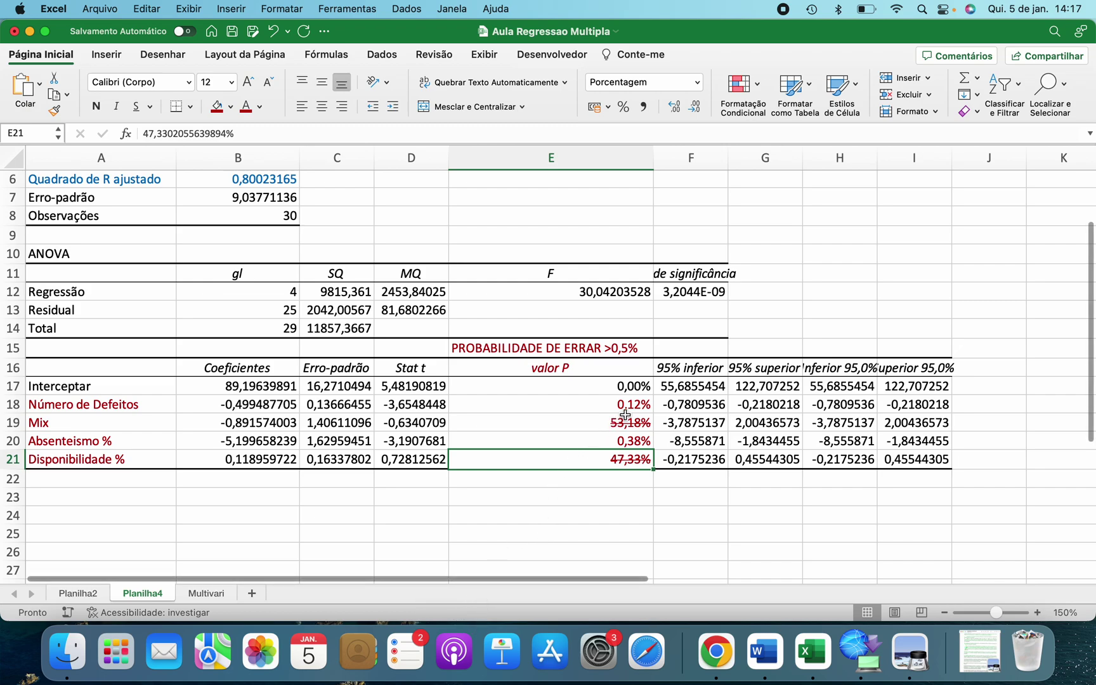
{"action": "left_click", "coordinate": [152, 424]}
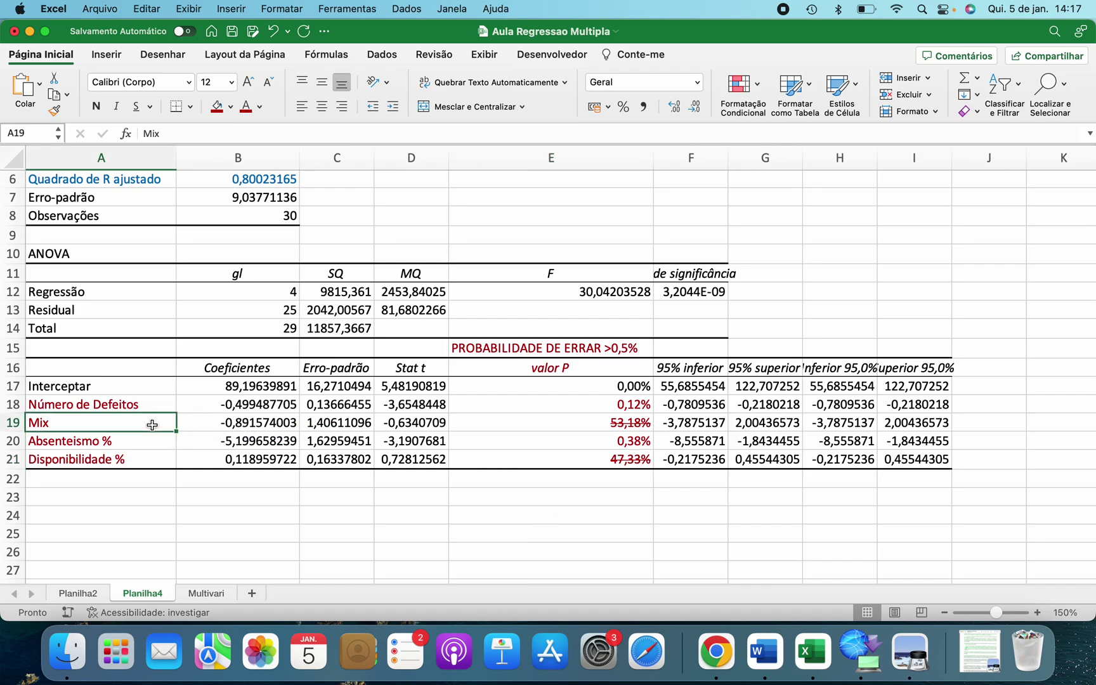
{"action": "key", "text": "super+shift+x"}
{"action": "left_click", "coordinate": [117, 460]}
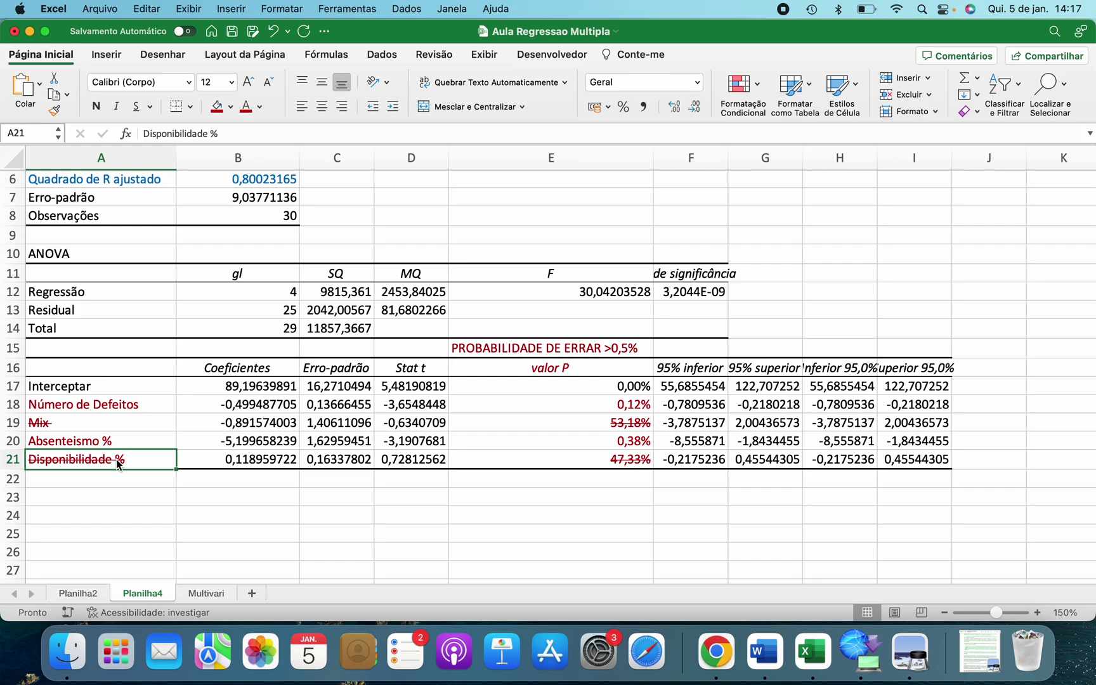
Step: Examine the P values of the remaining variables, Absenteismo % and Número de Defeitos
{"action": "left_click", "coordinate": [627, 437]}
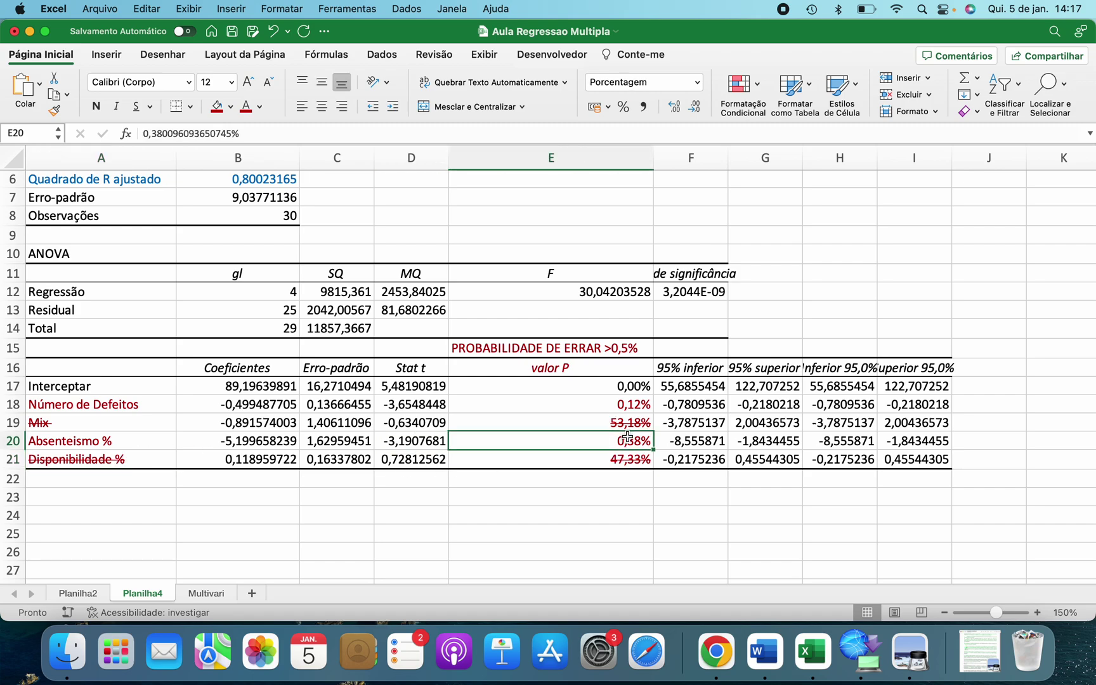
{"action": "left_click", "coordinate": [148, 439]}
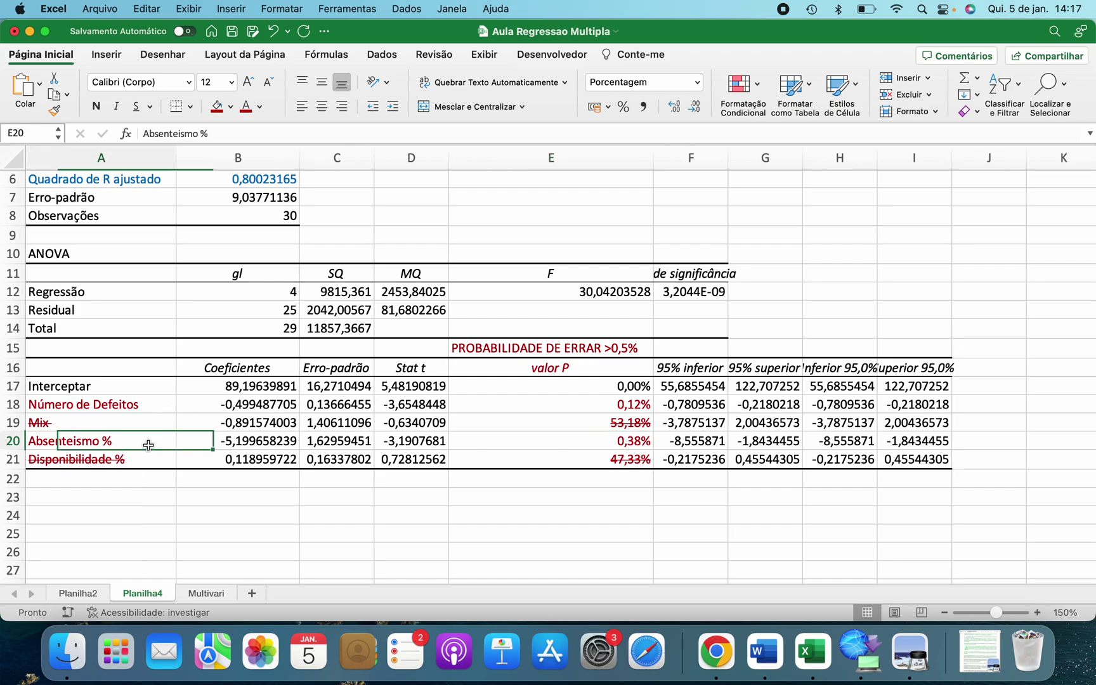
{"action": "left_click", "coordinate": [149, 406]}
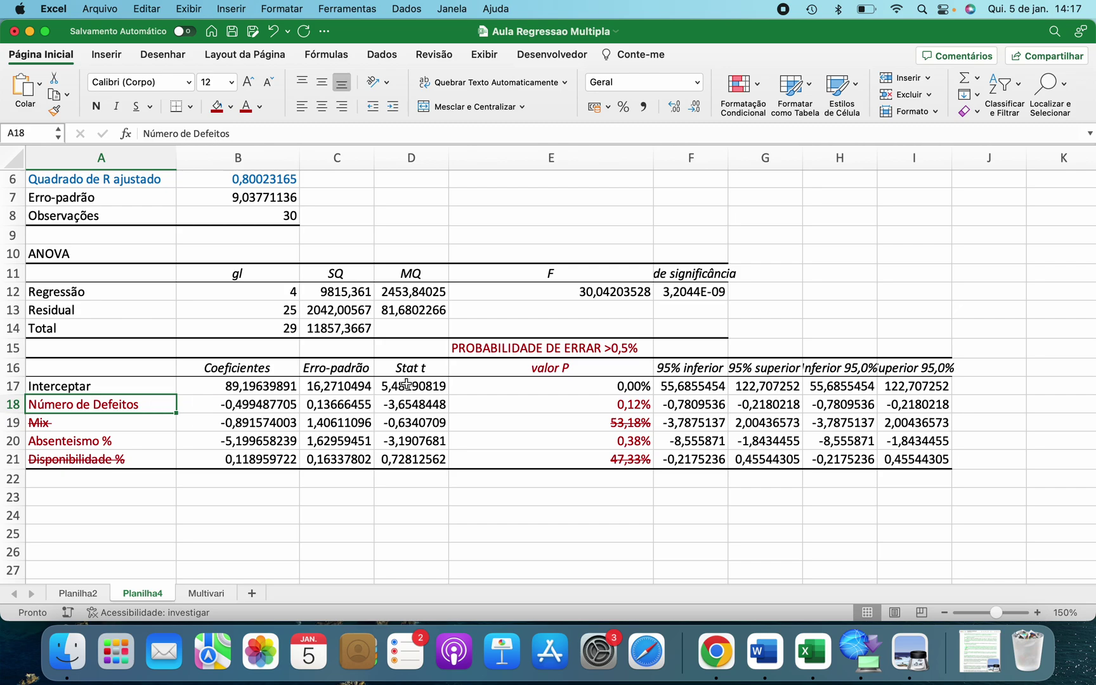
{"action": "left_click", "coordinate": [615, 407]}
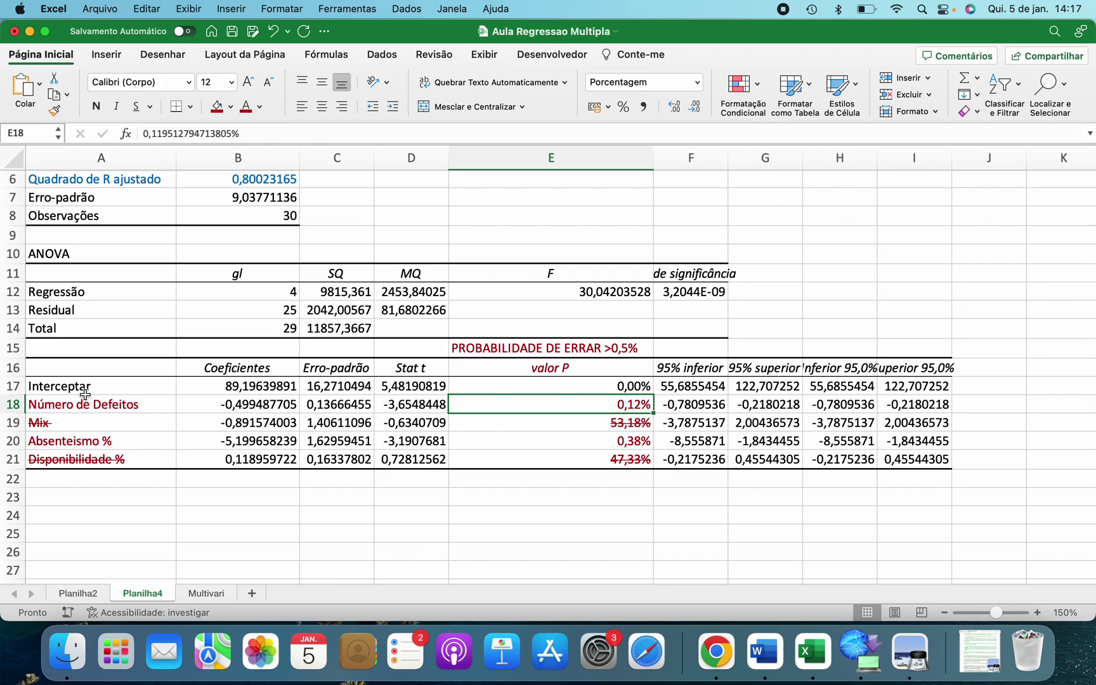
Step: Copy the regression equation from A1 of Planilha2 into A25 of Planilha4, and widen column A to show it in full
{"action": "scroll", "coordinate": [89, 413], "scroll_direction": "down", "scroll_amount": 2}
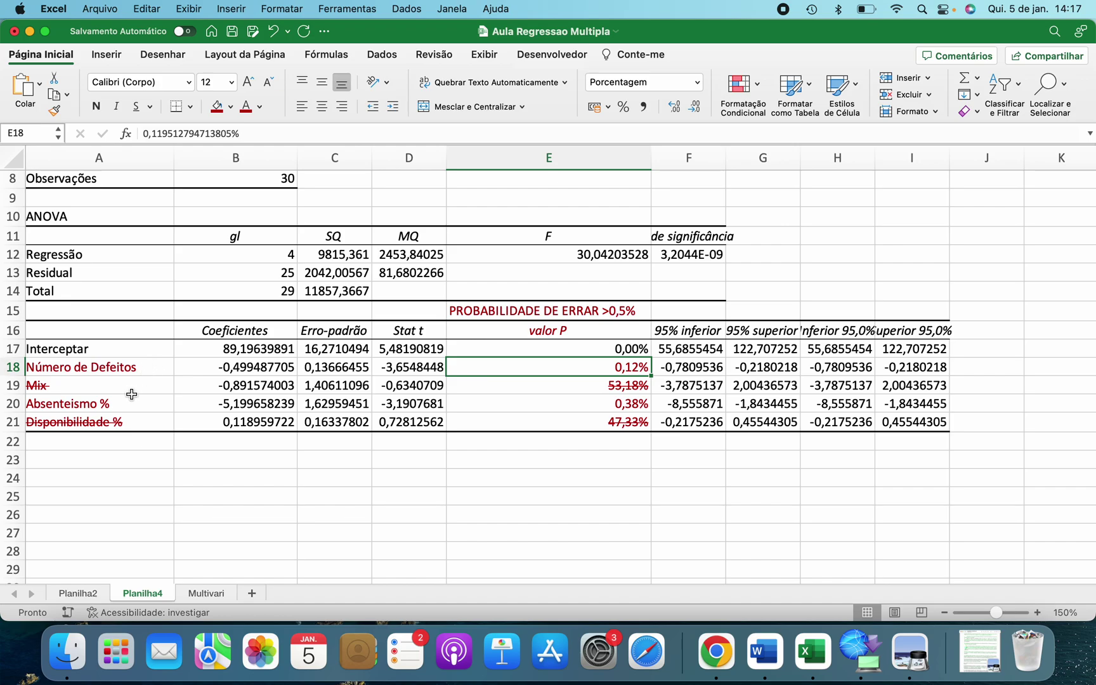
{"action": "left_click", "coordinate": [204, 592]}
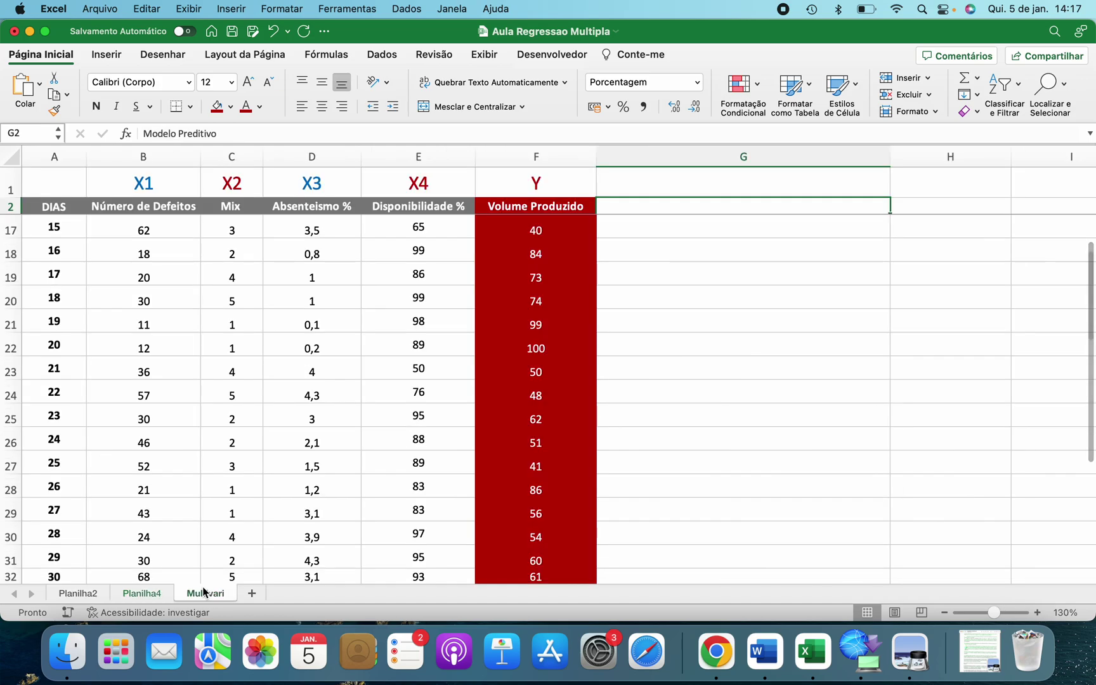
{"action": "left_click", "coordinate": [83, 594]}
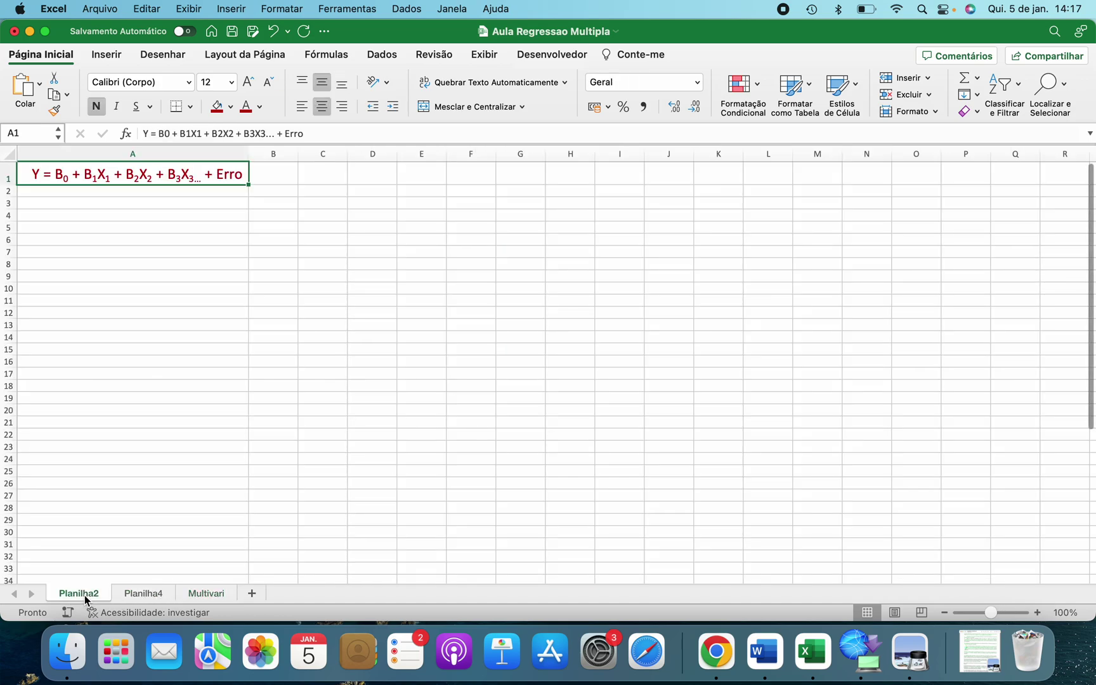
{"action": "key", "text": "super+c"}
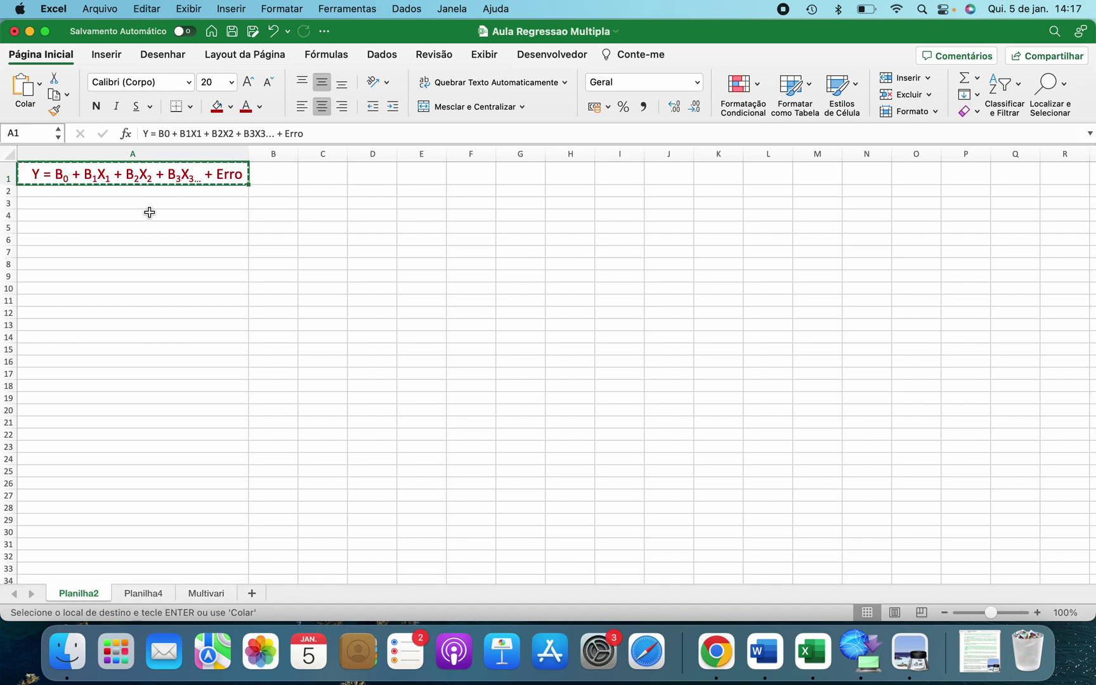
{"action": "left_click", "coordinate": [202, 593]}
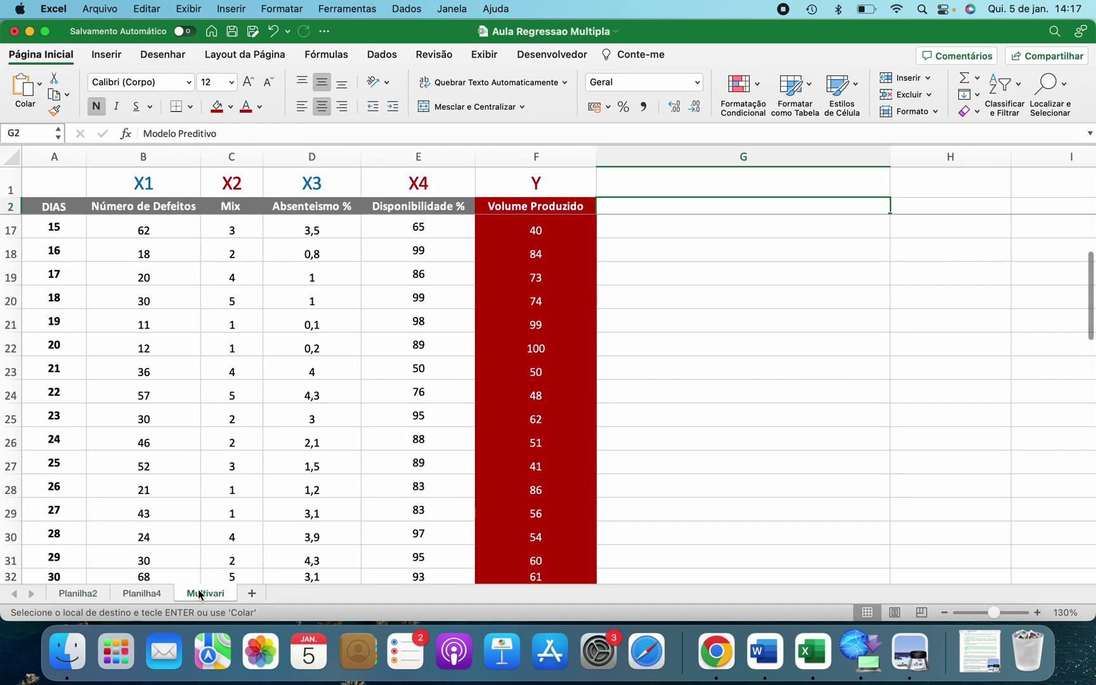
{"action": "left_click", "coordinate": [139, 593]}
{"action": "scroll", "coordinate": [93, 510], "scroll_direction": "down", "scroll_amount": 3}
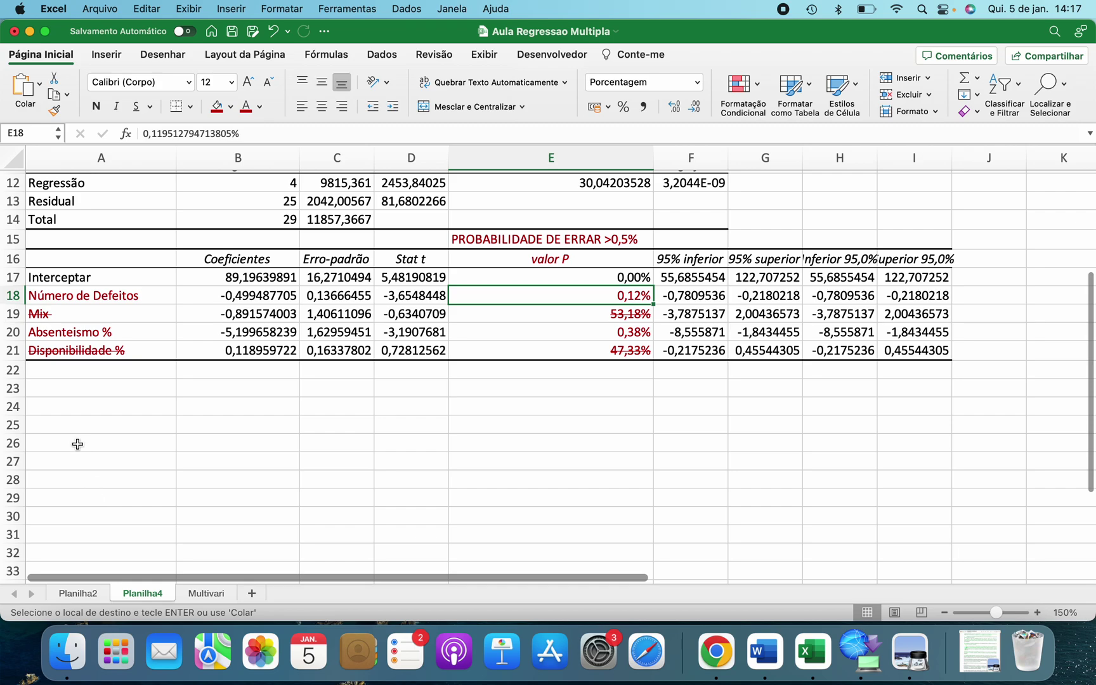
{"action": "left_click", "coordinate": [78, 426]}
{"action": "key", "text": "super+v"}
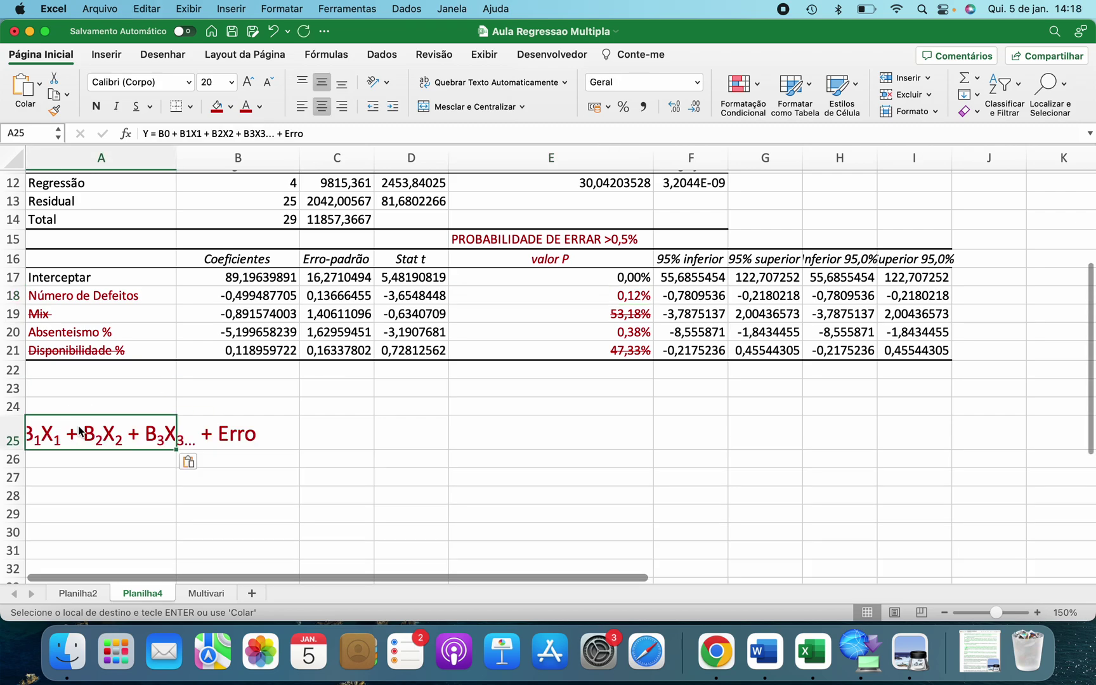
{"action": "left_click_drag", "start_coordinate": [177, 163], "coordinate": [351, 162]}
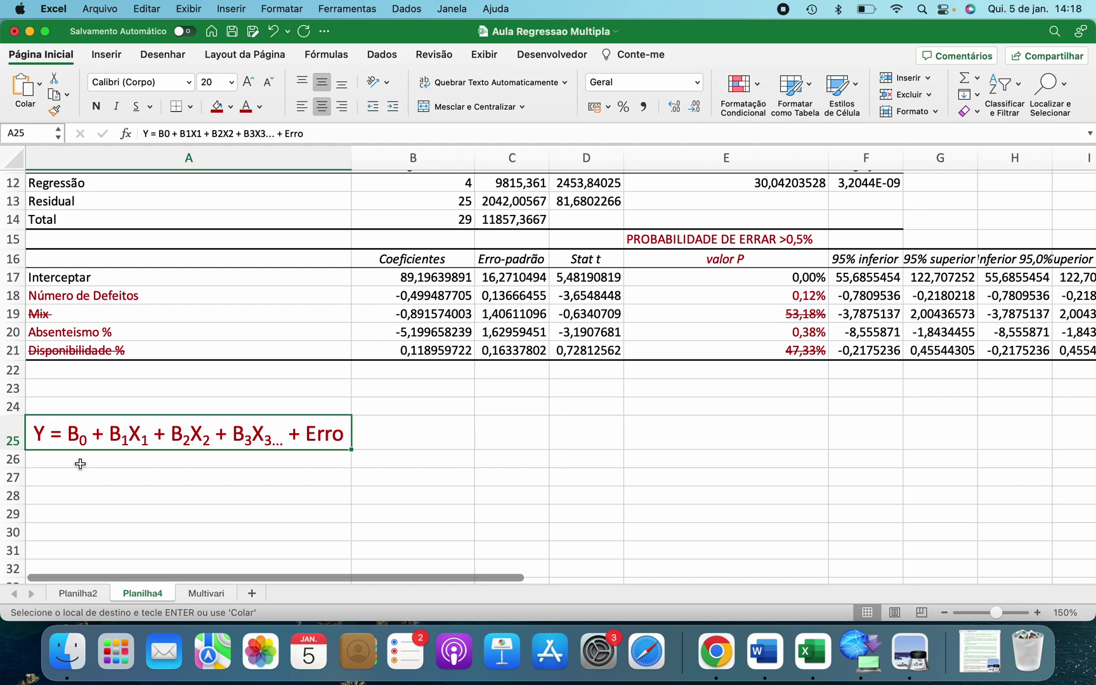
Step: Append X1 to the Número de Defeitos label in A18 and X2 to the Absenteismo % label in A20
{"action": "double_click", "coordinate": [152, 294]}
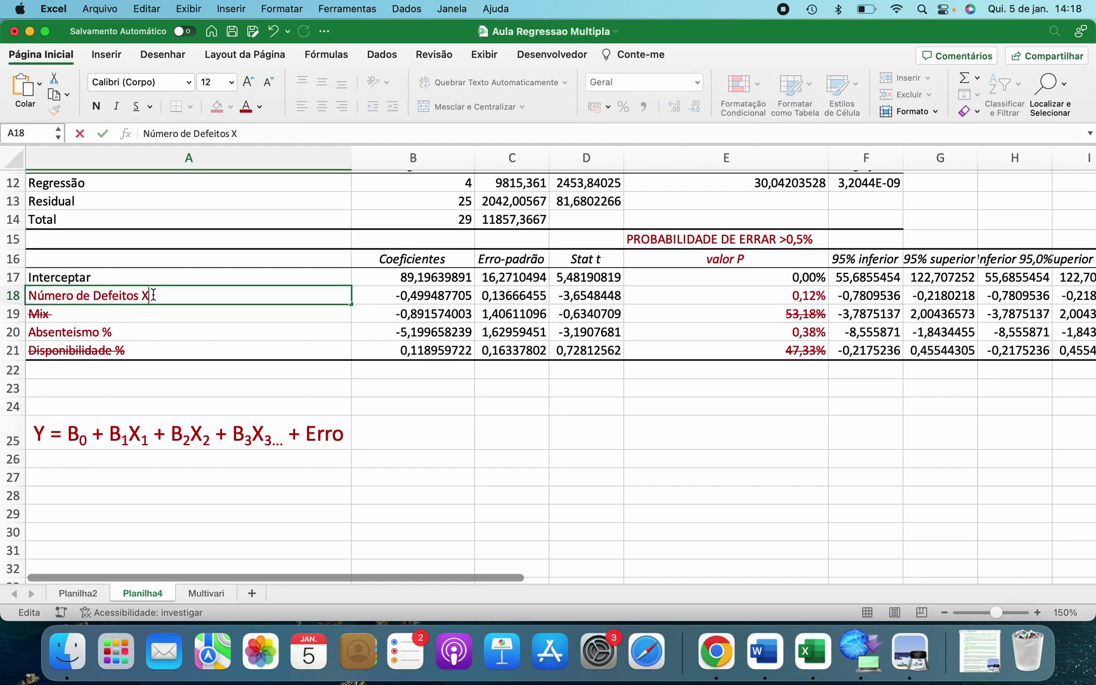
{"action": "double_click", "coordinate": [143, 330]}
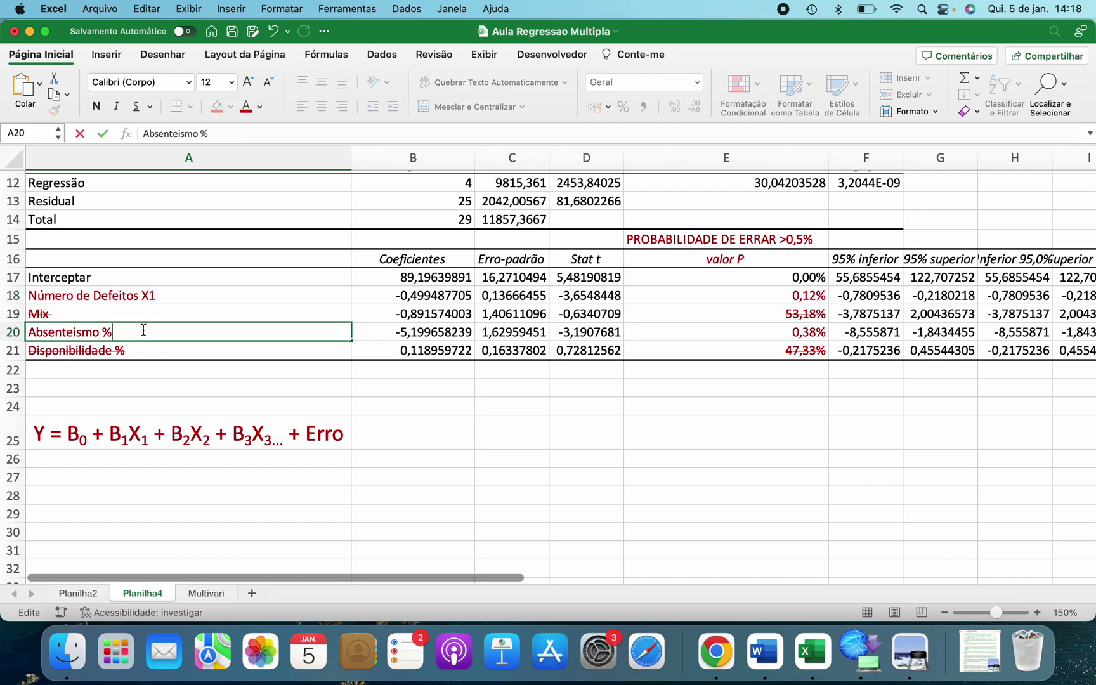
{"action": "type", "text": "X2"}
{"action": "left_click", "coordinate": [388, 435]}
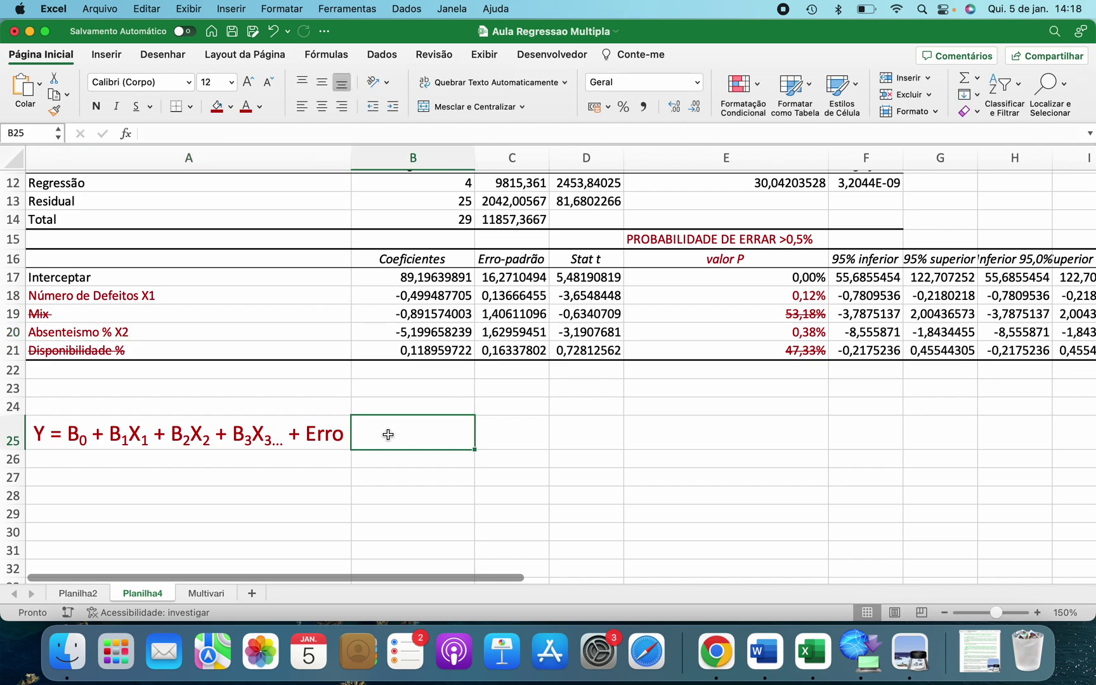
Step: Colour the text of the Erro-padrão row, A7:B7, in the regression statistics blue
{"action": "left_click", "coordinate": [312, 441]}
{"action": "scroll", "coordinate": [313, 441], "scroll_direction": "up", "scroll_amount": 10}
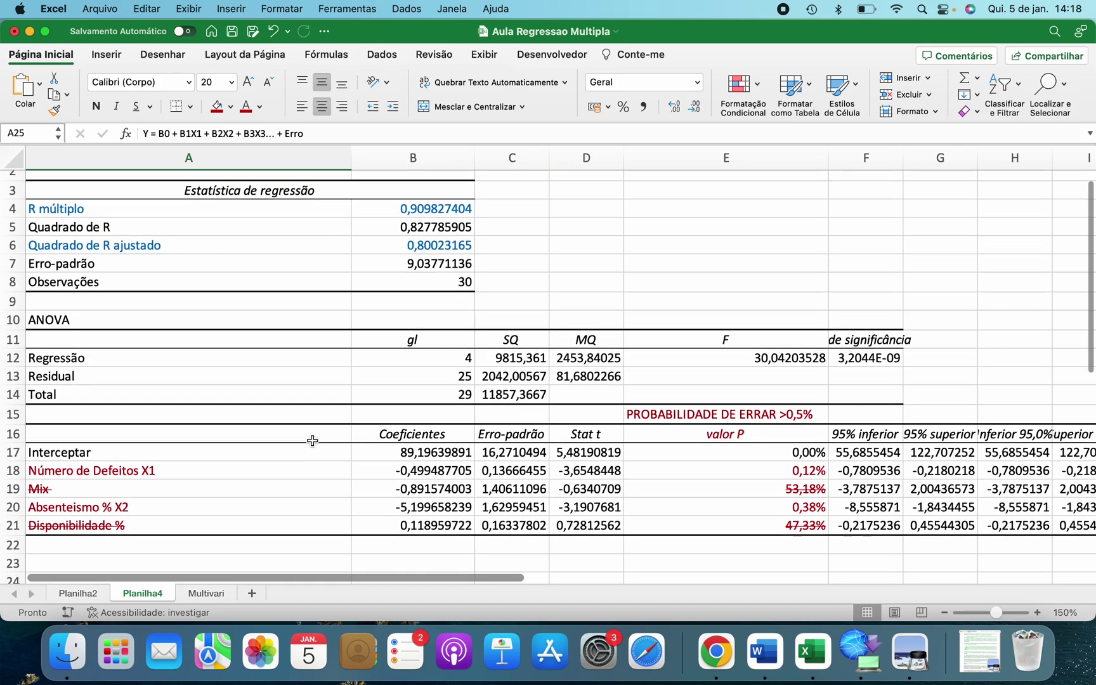
{"action": "left_click", "coordinate": [389, 270]}
{"action": "left_click_drag", "start_coordinate": [313, 276], "coordinate": [371, 277]}
{"action": "left_click", "coordinate": [260, 106]}
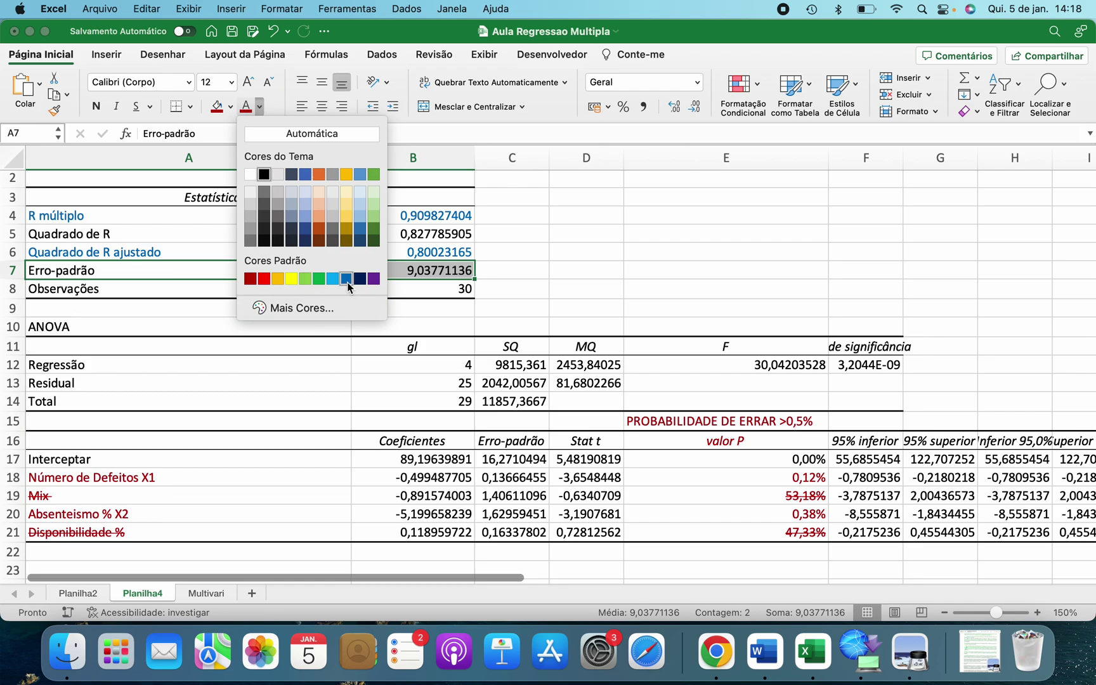
{"action": "left_click", "coordinate": [347, 279]}
{"action": "left_click", "coordinate": [411, 276]}
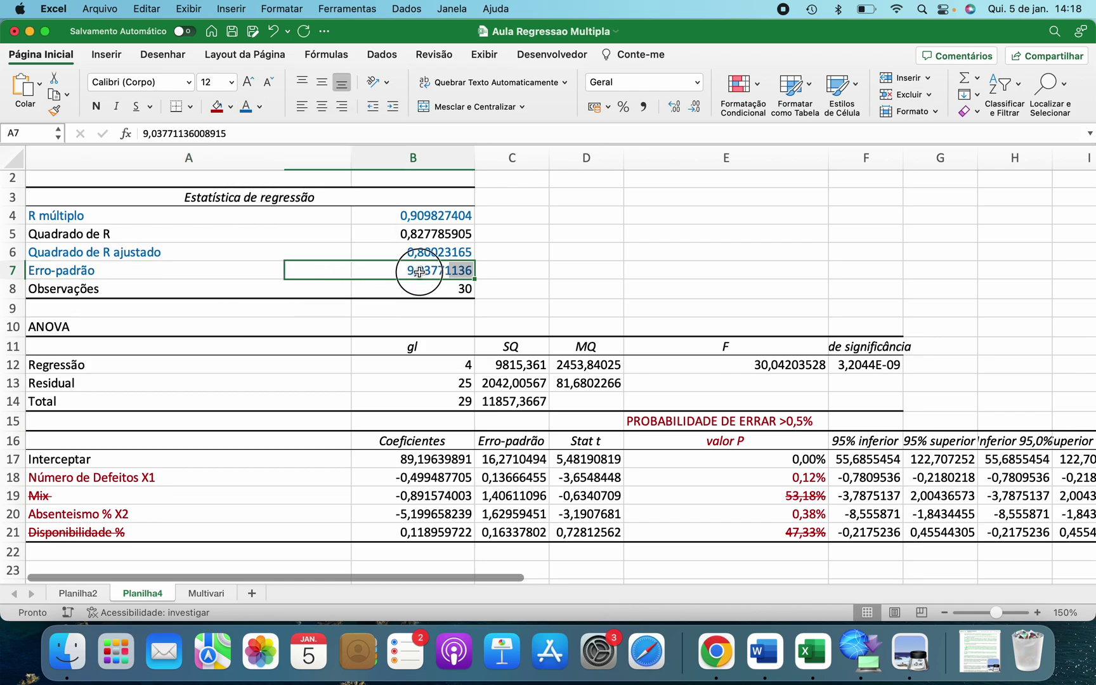
Step: Review the regression equation in A25 together with the coefficients table
{"action": "scroll", "coordinate": [377, 457], "scroll_direction": "down", "scroll_amount": 2}
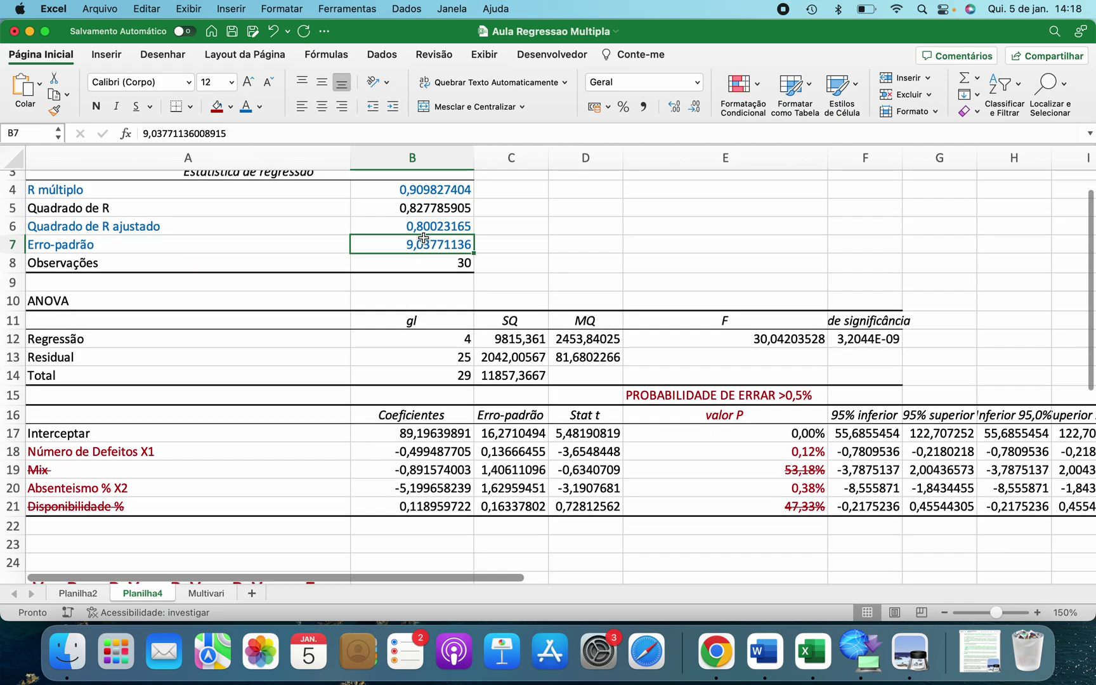
{"action": "scroll", "coordinate": [401, 275], "scroll_direction": "down", "scroll_amount": 5}
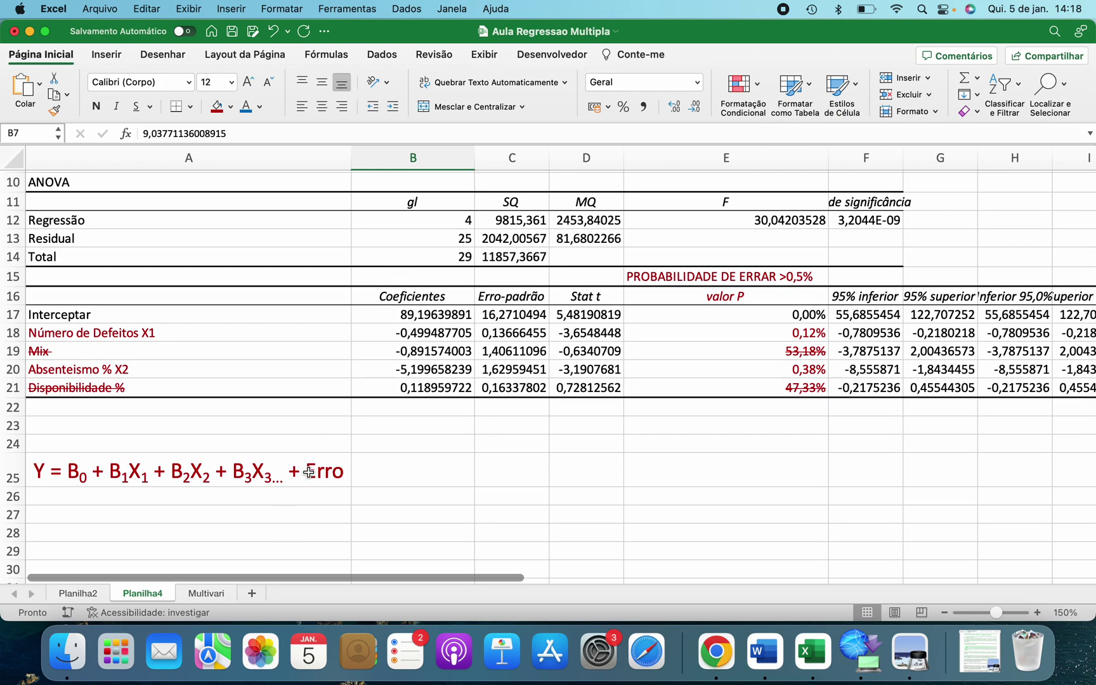
{"action": "scroll", "coordinate": [309, 471], "scroll_direction": "down", "scroll_amount": 2}
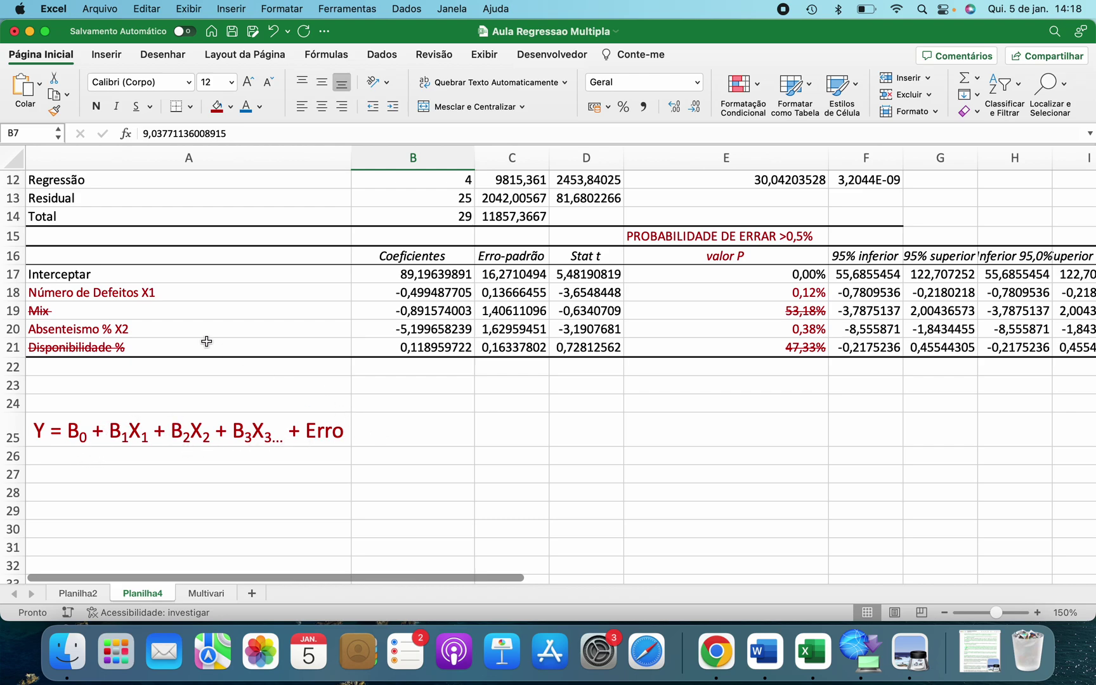
Step: Colour the coefficients of Interceptar, Número de Defeitos X1 and Absenteismo % X2 (B17, B18 and B20) blue
{"action": "left_click", "coordinate": [162, 292]}
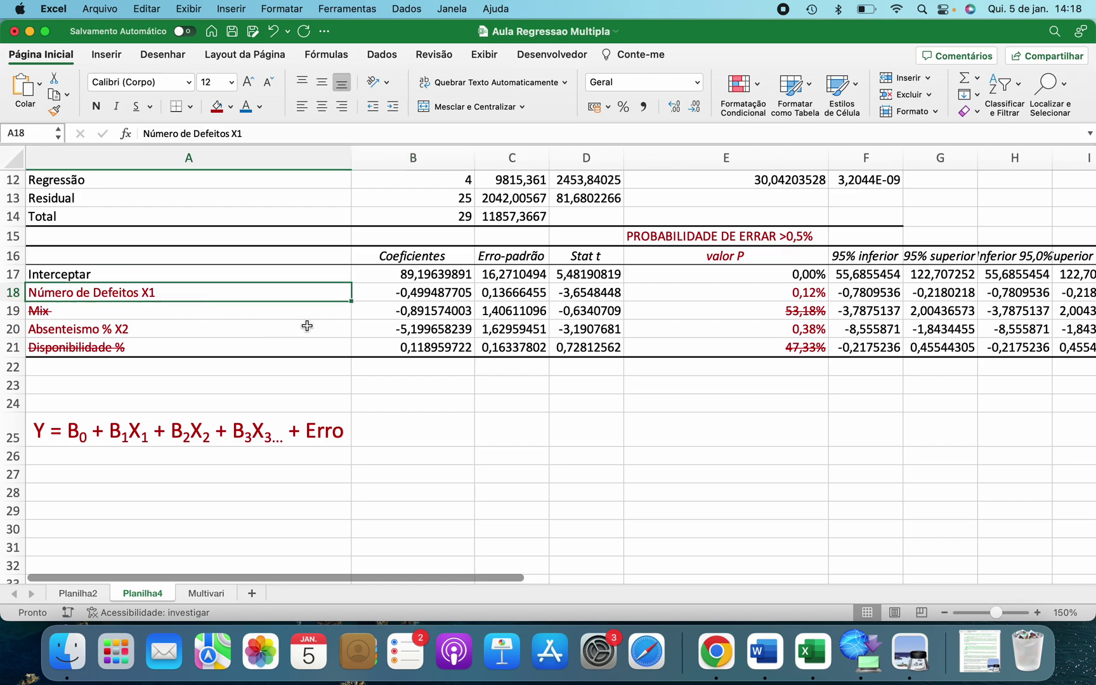
{"action": "left_click", "coordinate": [389, 272]}
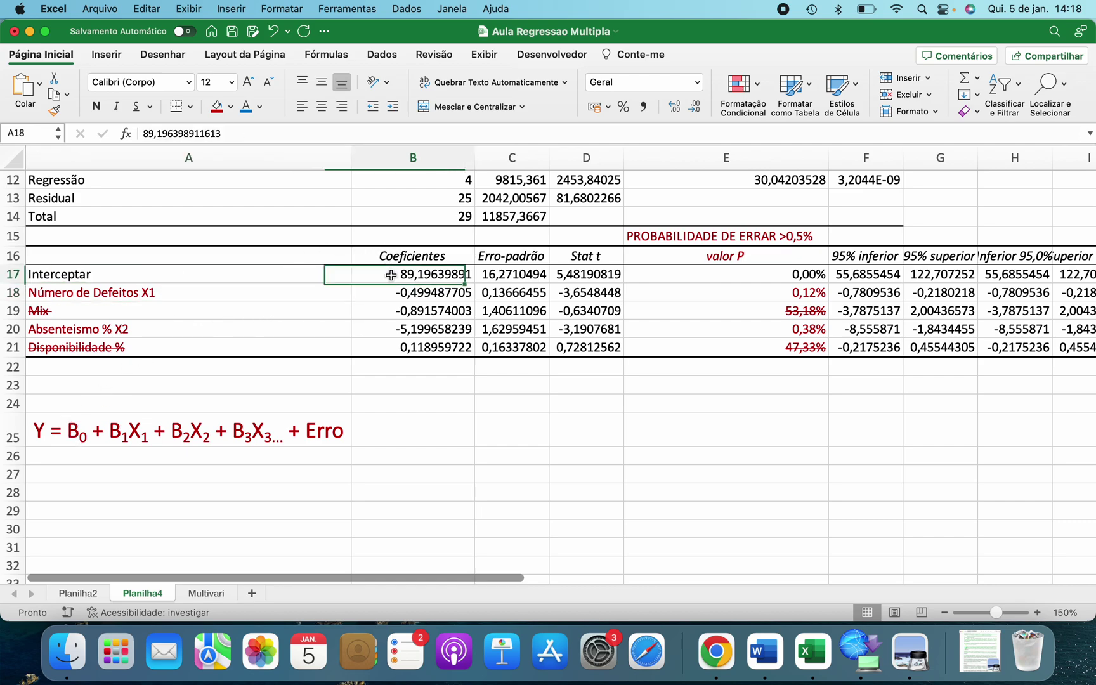
{"action": "left_click", "coordinate": [251, 109]}
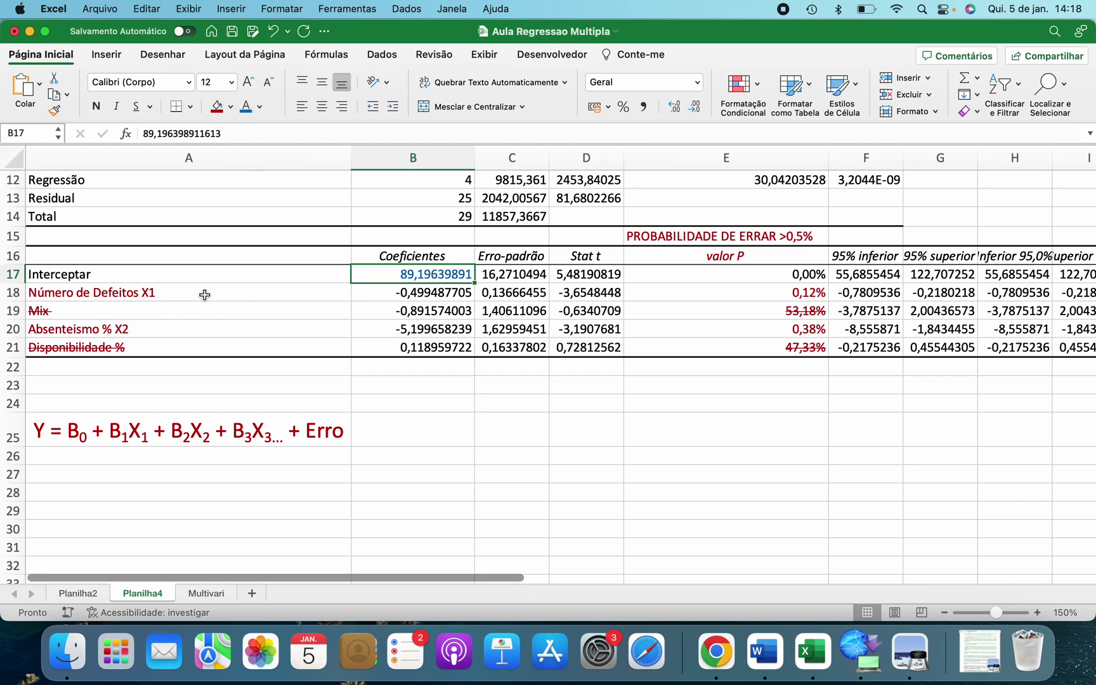
{"action": "left_click", "coordinate": [391, 295]}
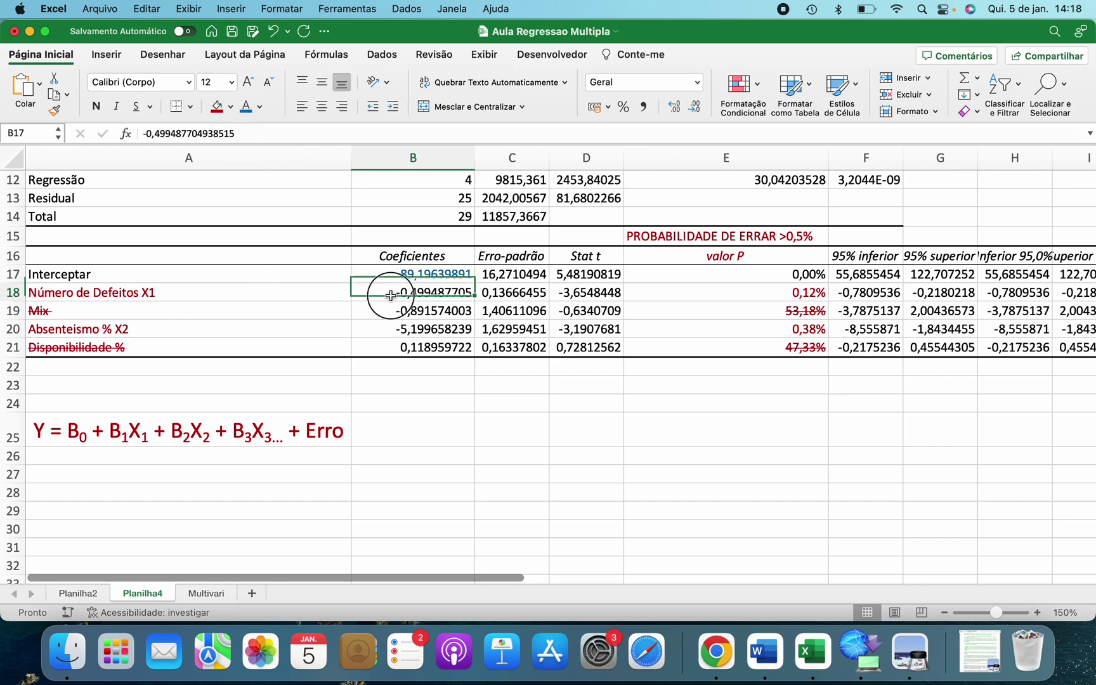
{"action": "left_click", "coordinate": [246, 107]}
{"action": "left_click", "coordinate": [390, 326]}
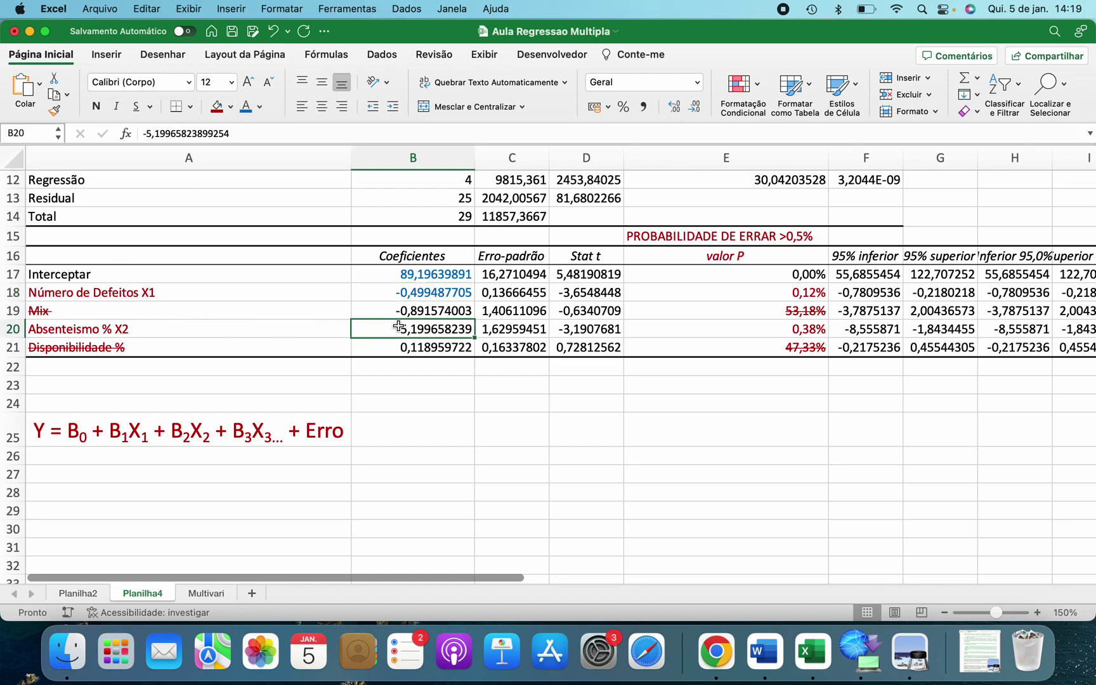
{"action": "left_click", "coordinate": [247, 107]}
Step: Enter the labels NUMERO DE DEFEITOS in A27 and ABSENTEISMO % in A28 below the regression equation
{"action": "left_click", "coordinate": [217, 470]}
{"action": "type", "text": "NUME"}
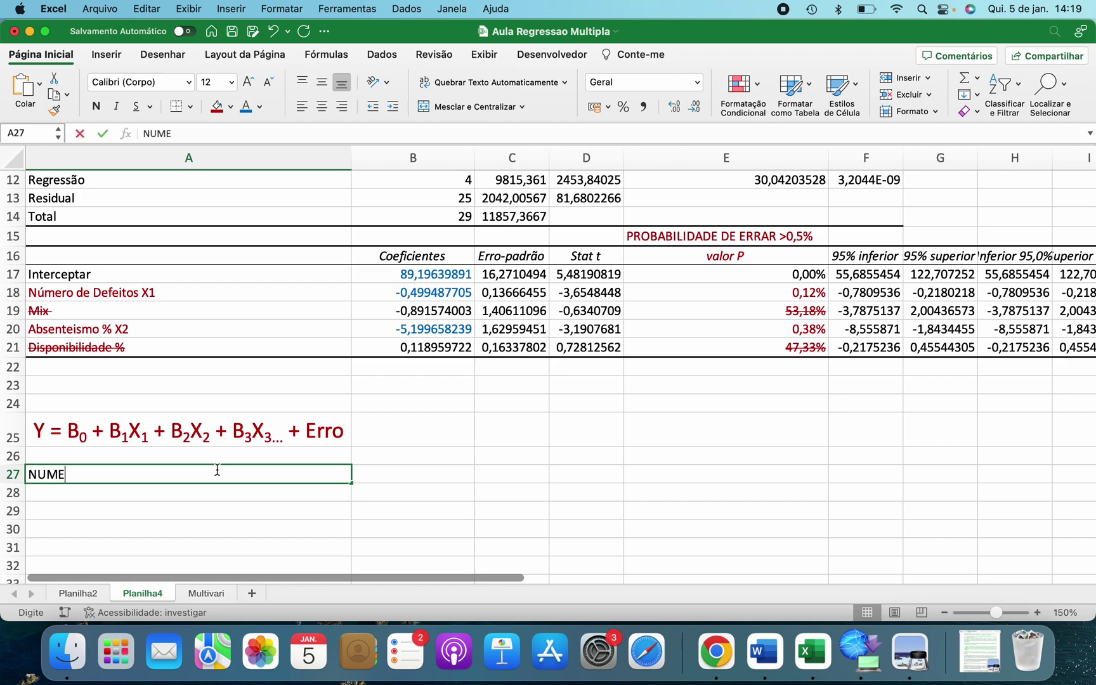
{"action": "type", "text": "RO DE DEFEITOS"}
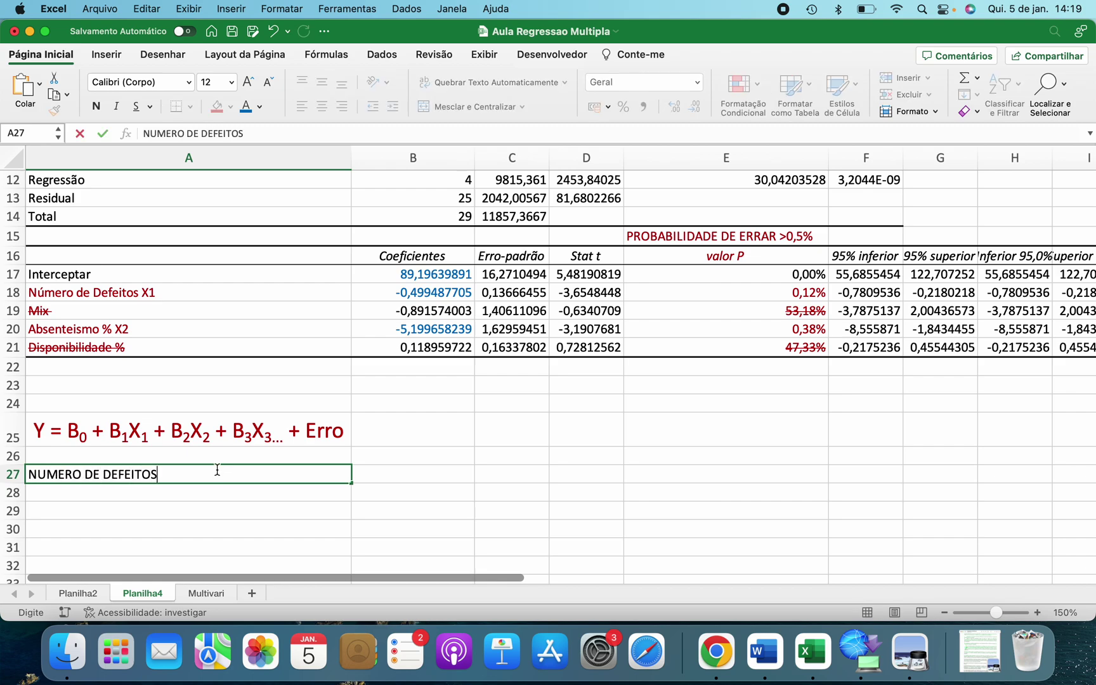
{"action": "key", "text": "Return"}
{"action": "type", "text": "AB"}
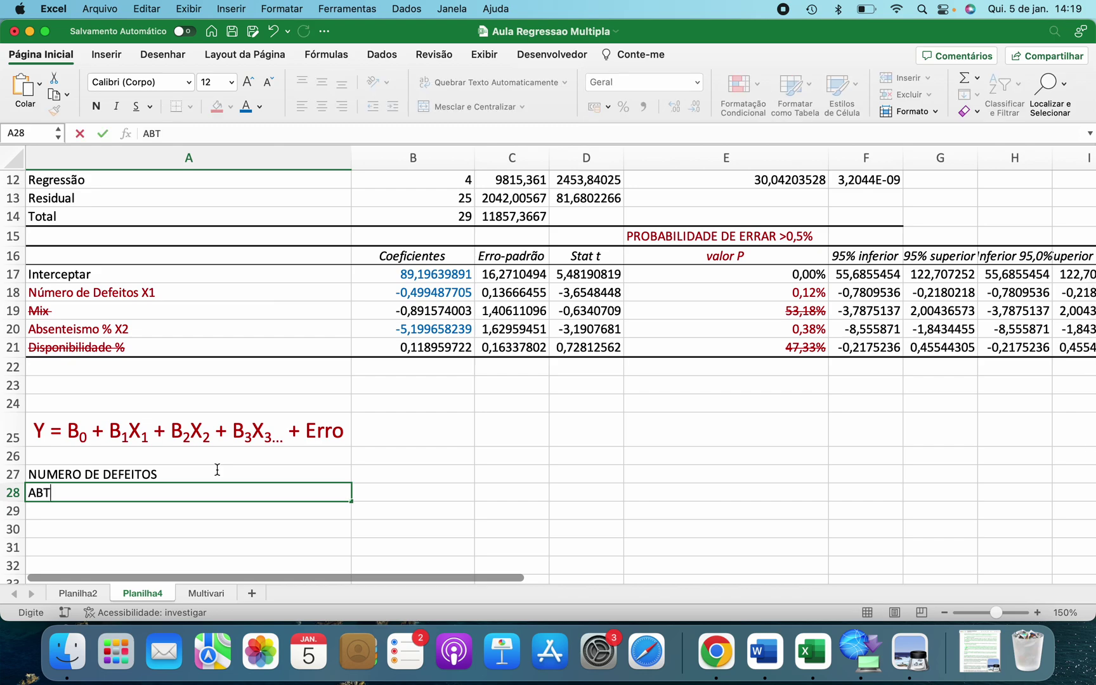
{"action": "type", "text": "SENTEISMO %"}
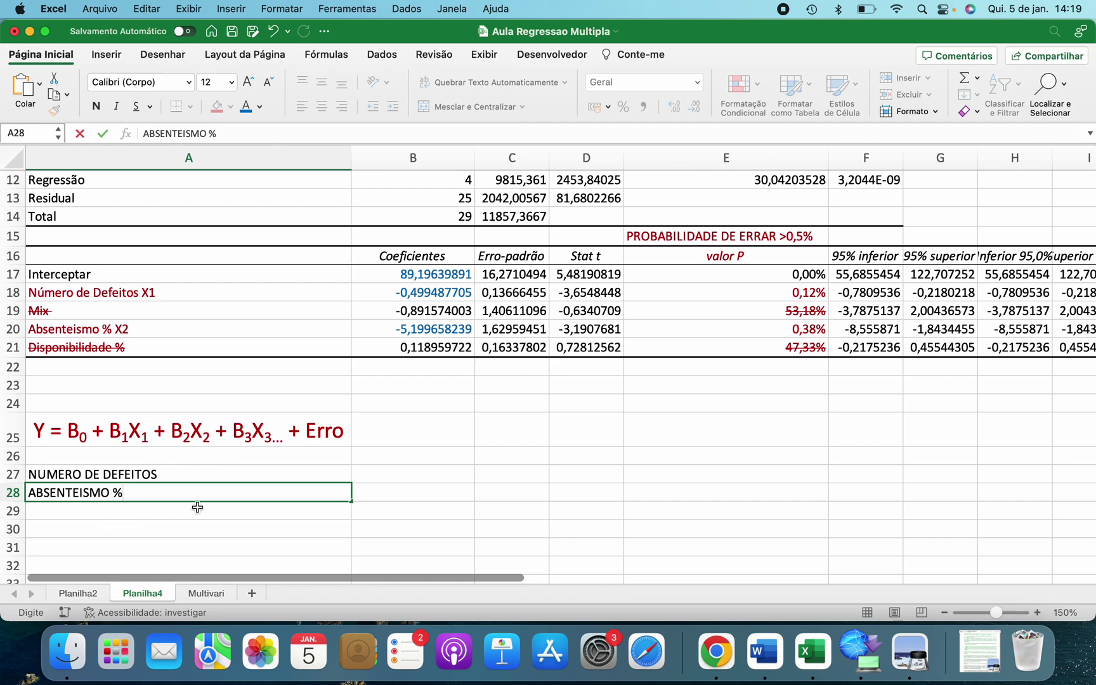
{"action": "left_click", "coordinate": [404, 492]}
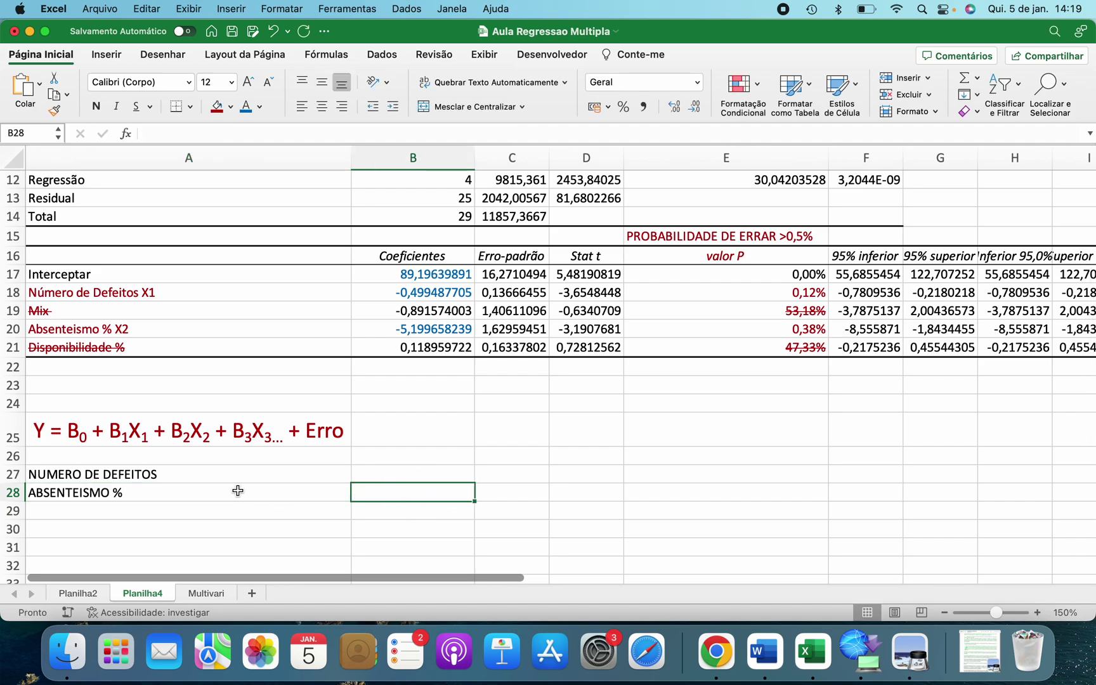
Step: Enter 15 in B27 and 6 in B28 as the input values, centring both cells horizontally and vertically
{"action": "left_click", "coordinate": [261, 475]}
{"action": "left_click", "coordinate": [402, 479]}
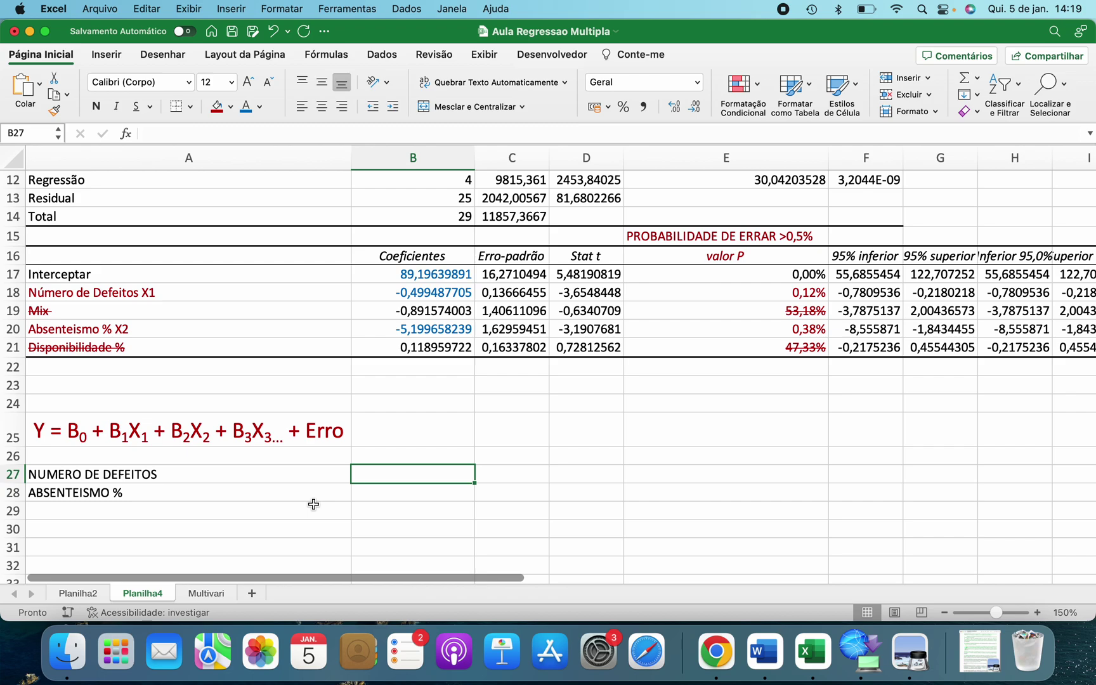
{"action": "type", "text": "15"}
{"action": "key", "text": "Return"}
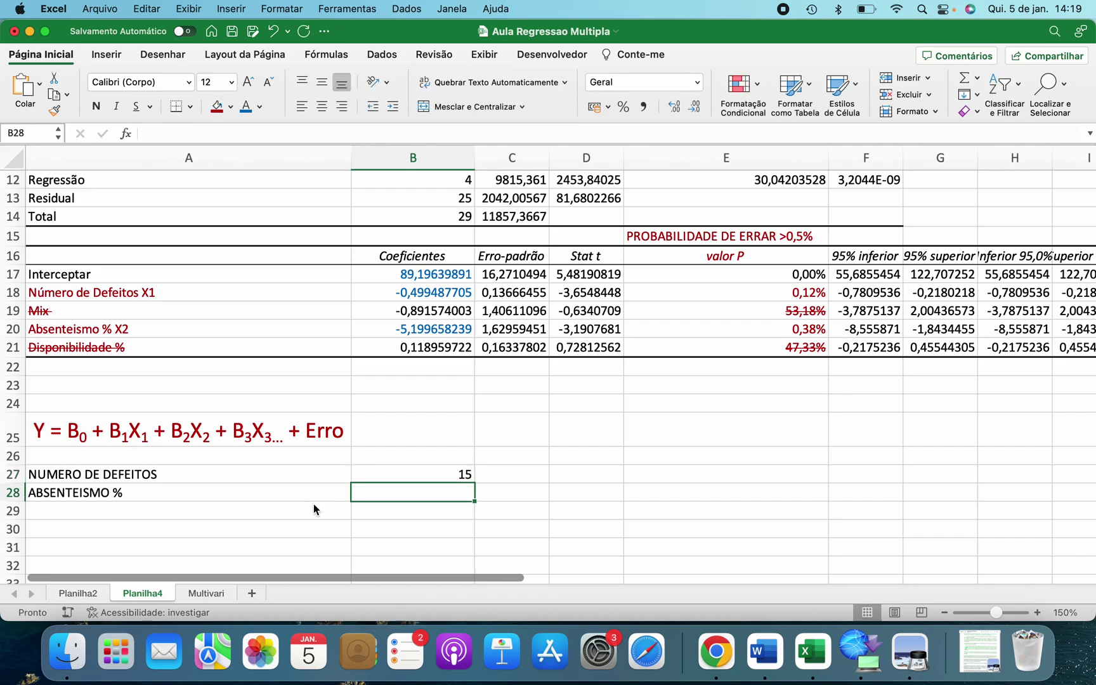
{"action": "left_click_drag", "start_coordinate": [415, 477], "coordinate": [418, 492]}
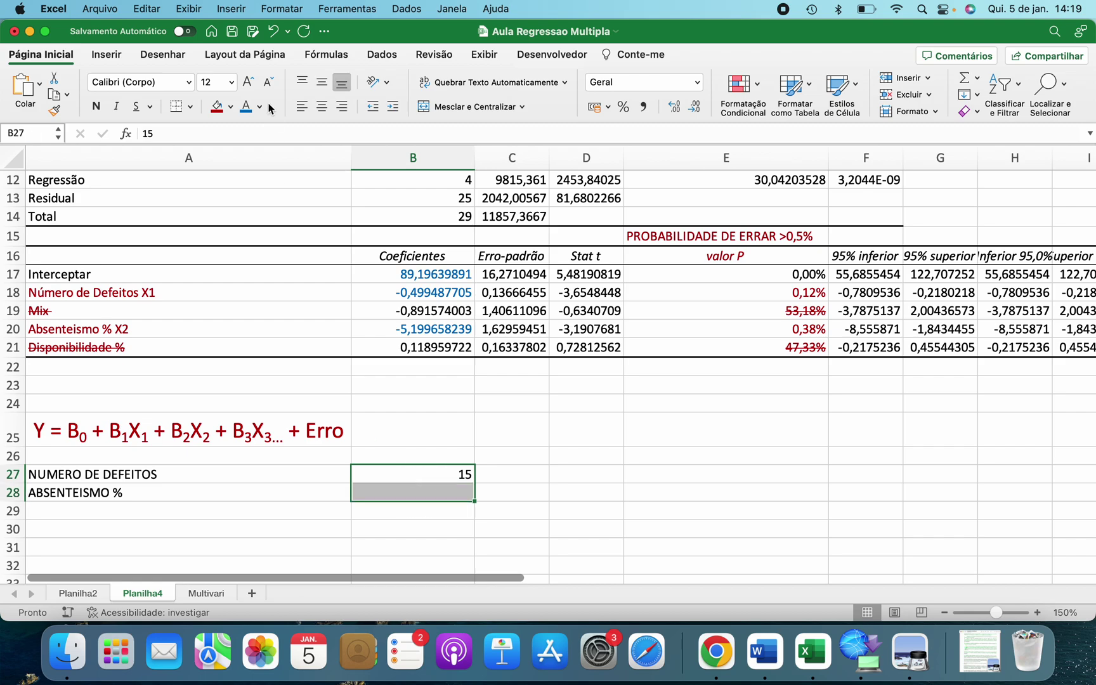
{"action": "left_click", "coordinate": [323, 83]}
{"action": "left_click", "coordinate": [322, 106]}
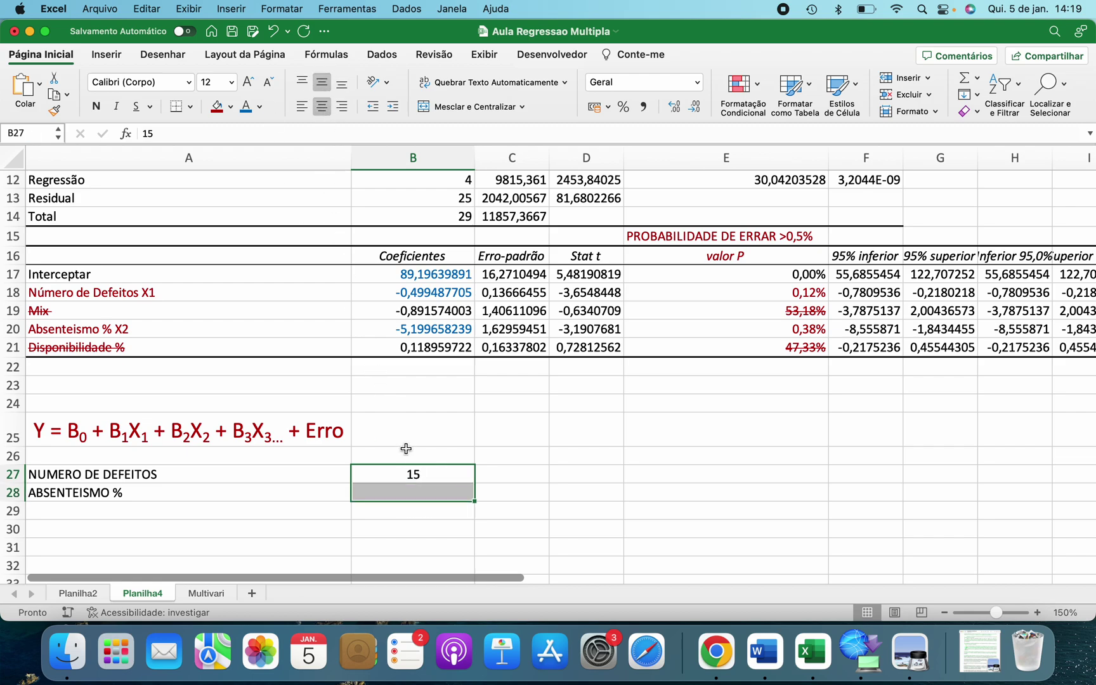
{"action": "left_click", "coordinate": [412, 495]}
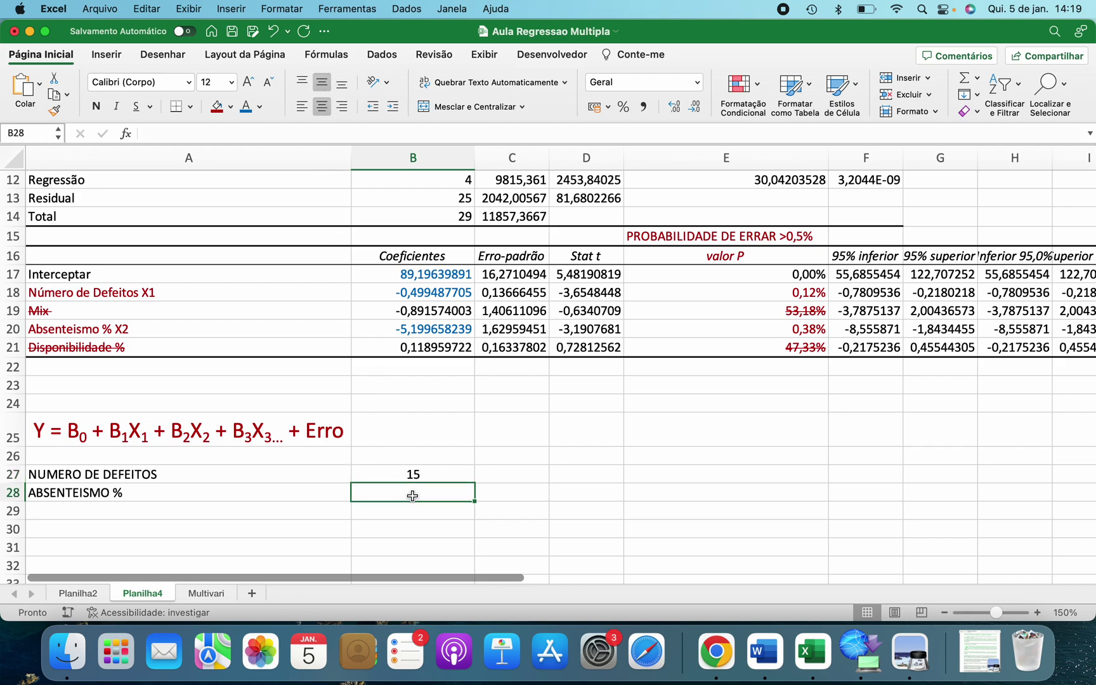
{"action": "type", "text": "6"}
{"action": "key", "text": "Return"}
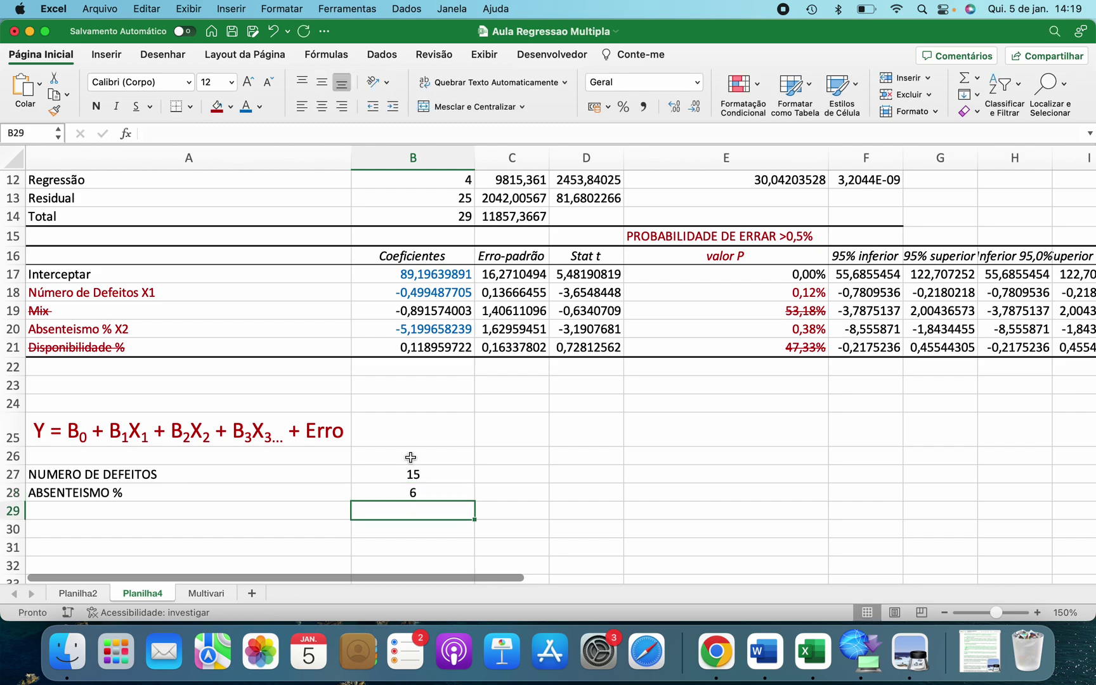
{"action": "left_click", "coordinate": [408, 431]}
{"action": "type", "text": "="}
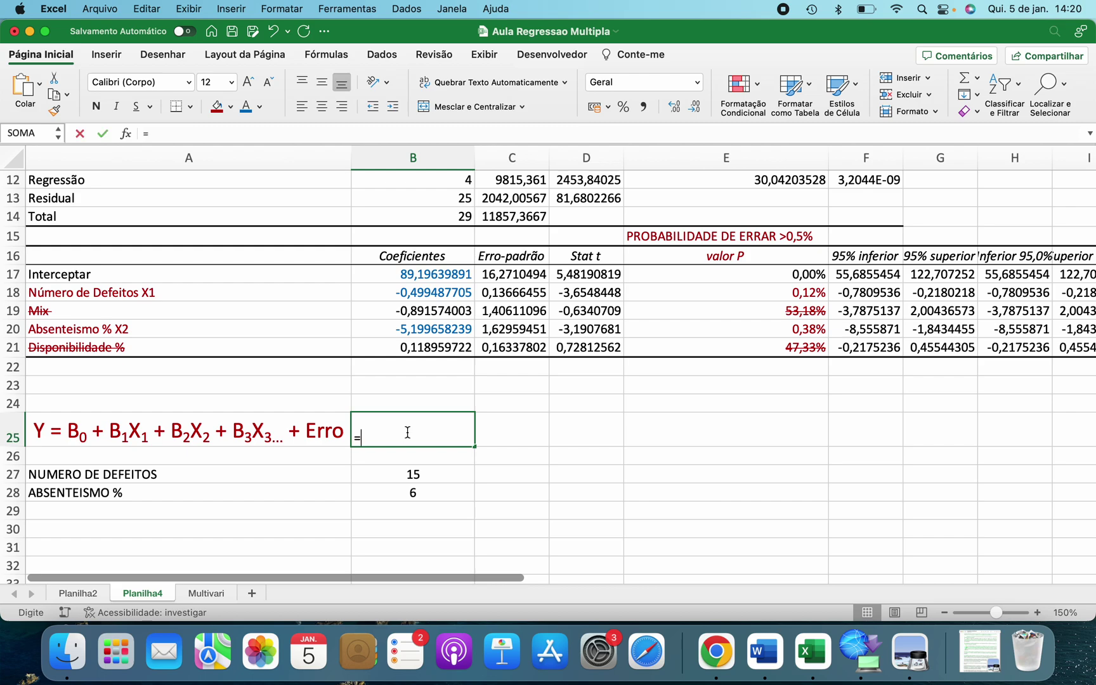
{"action": "left_click", "coordinate": [140, 455]}
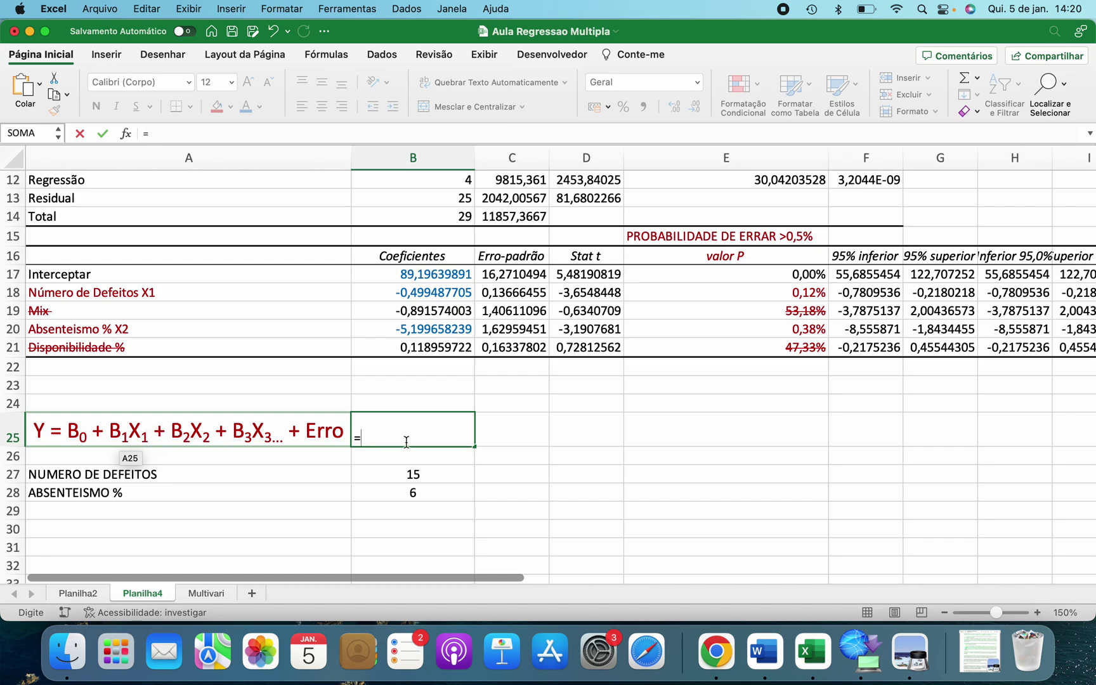
{"action": "key", "text": "Escape"}
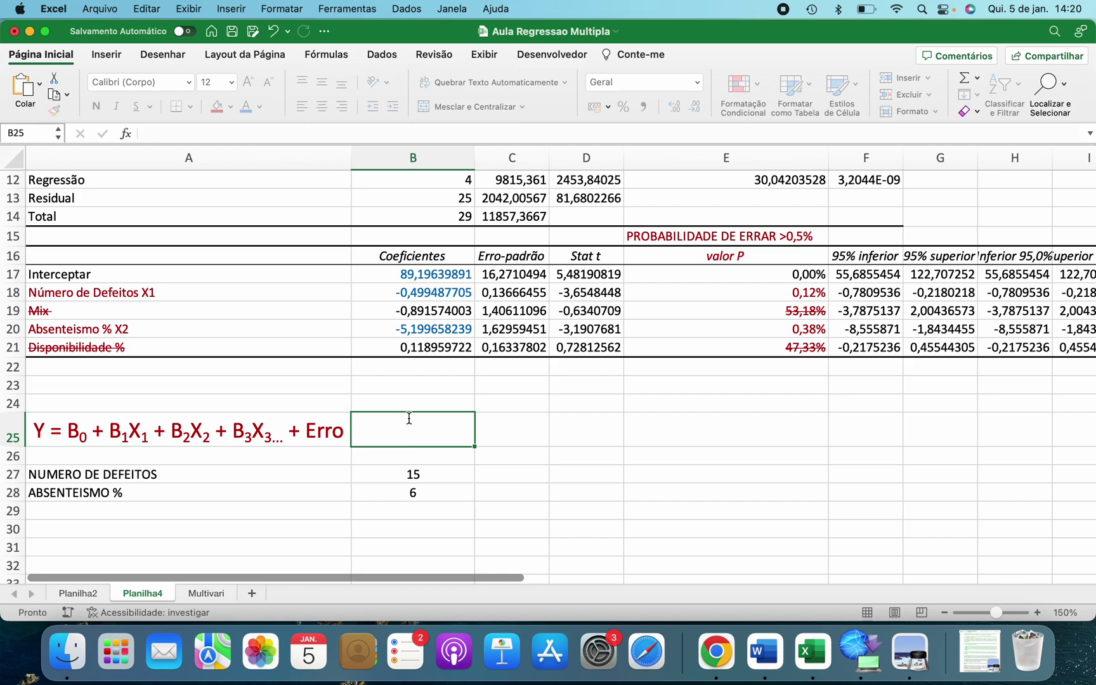
Step: Enter the heading MODELO MATEMATICO in B24 and widen column B to fit it
{"action": "left_click", "coordinate": [409, 404]}
{"action": "type", "text": "MODELO MATEMATICO"}
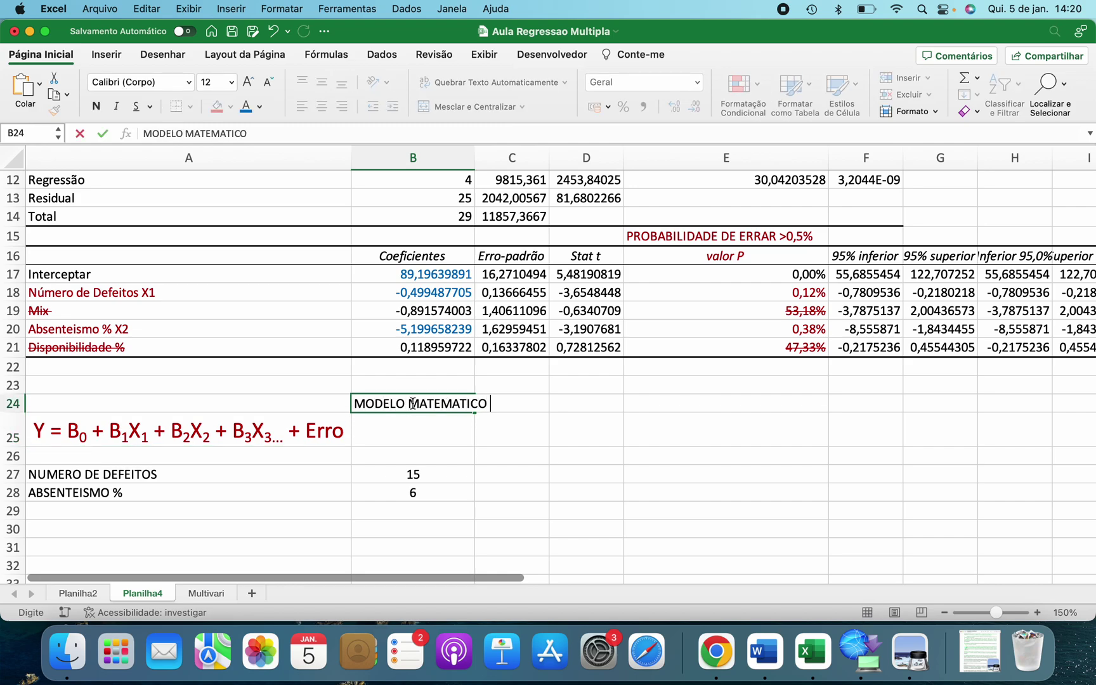
{"action": "key", "text": "Return"}
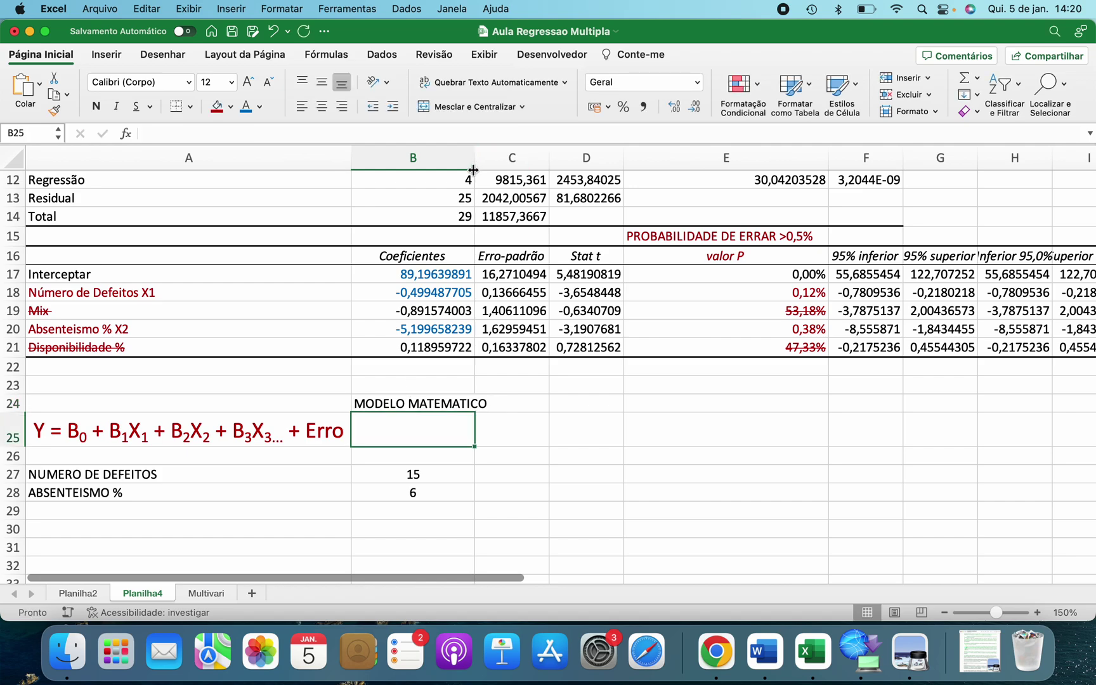
{"action": "left_click_drag", "start_coordinate": [475, 158], "coordinate": [500, 157]}
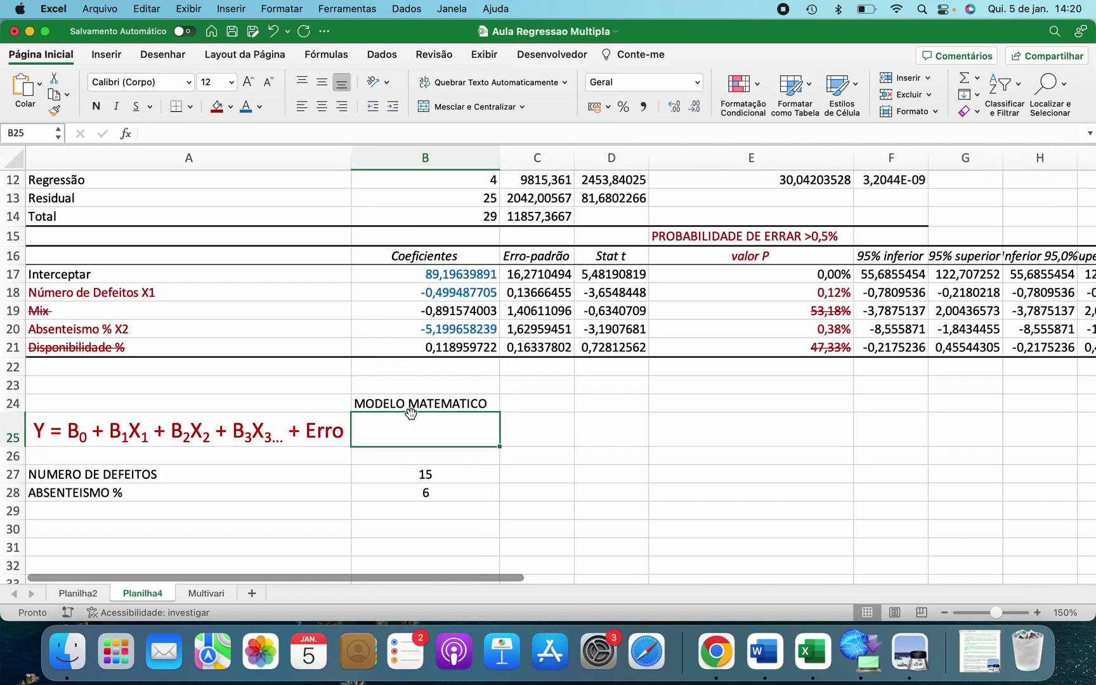
Step: Build the predictive model in B25 with the formula =B17+(B18*B27)+(B20*B28)
{"action": "type", "text": "="}
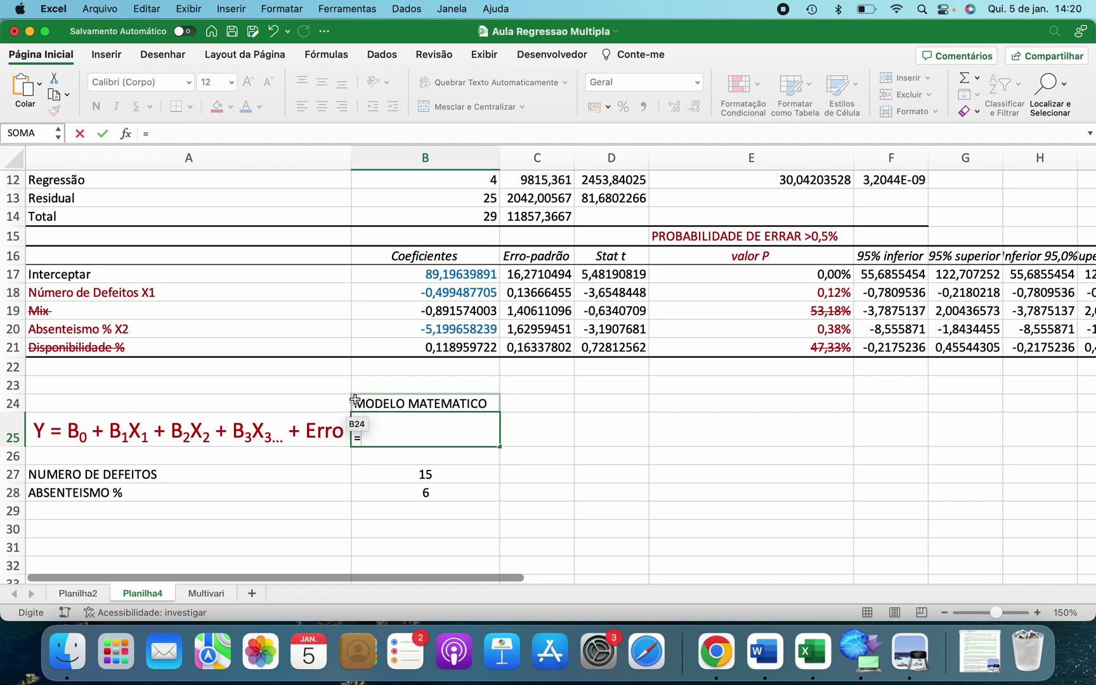
{"action": "left_click", "coordinate": [467, 272]}
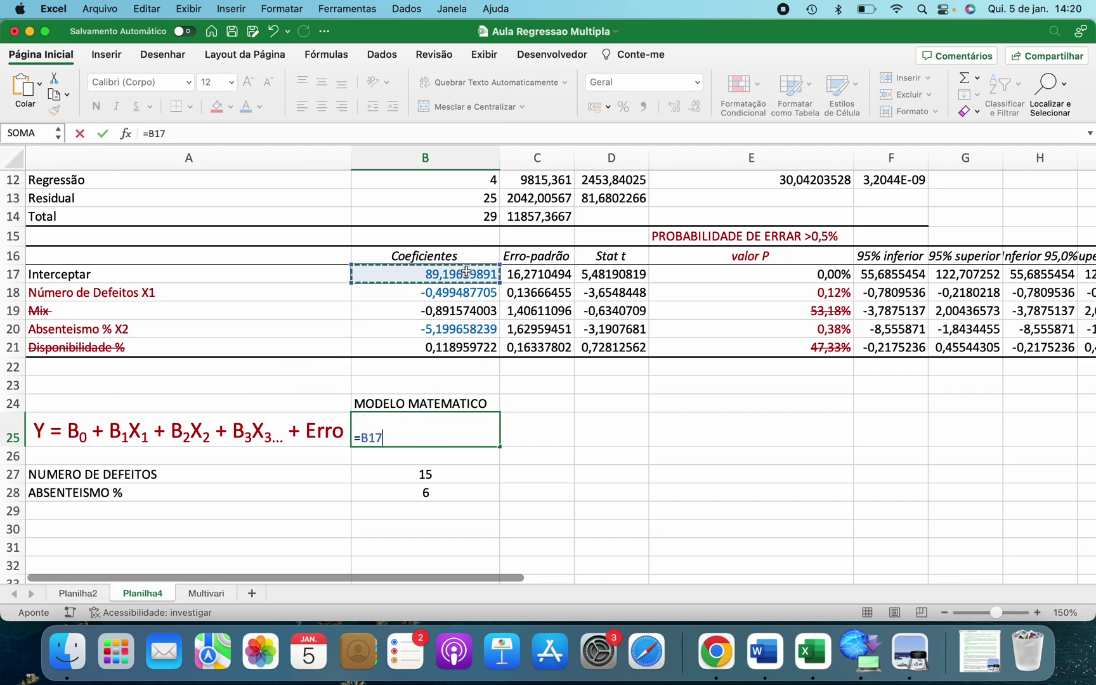
{"action": "type", "text": "="}
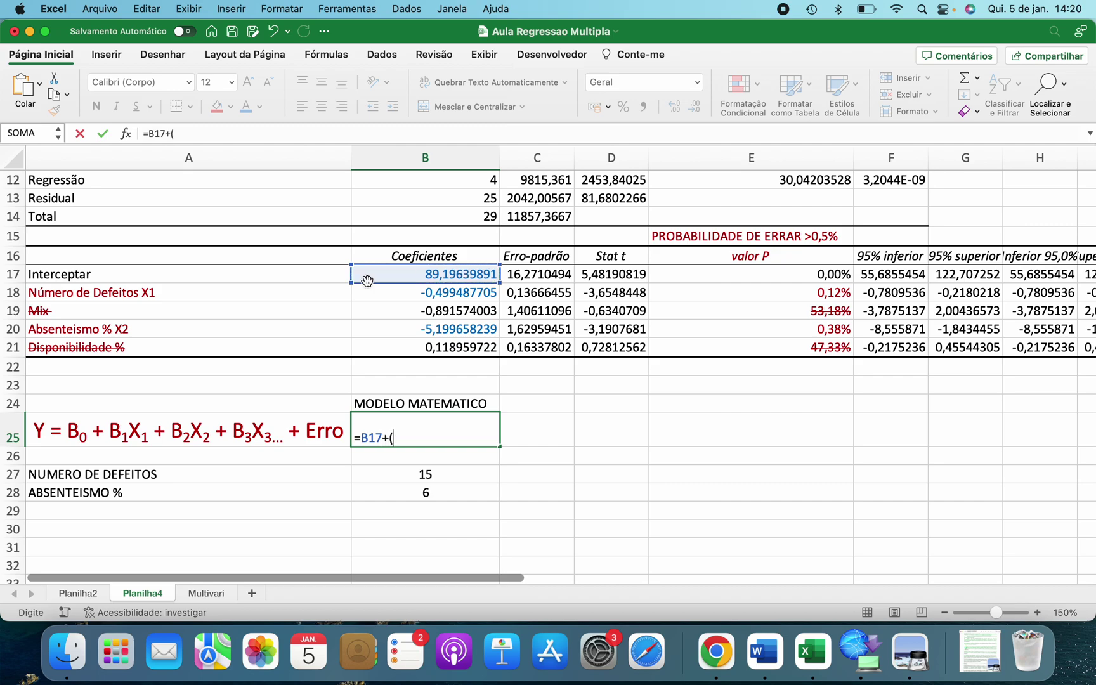
{"action": "left_click", "coordinate": [425, 292]}
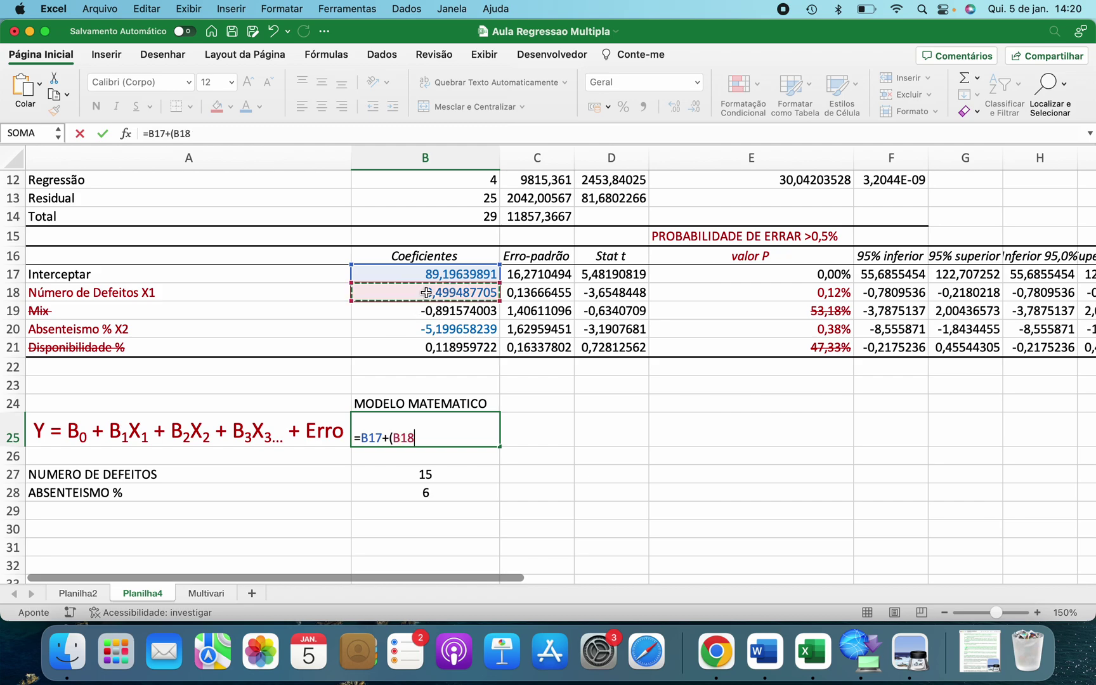
{"action": "type", "text": "*"}
{"action": "left_click", "coordinate": [433, 473]}
{"action": "type", "text": ")+("}
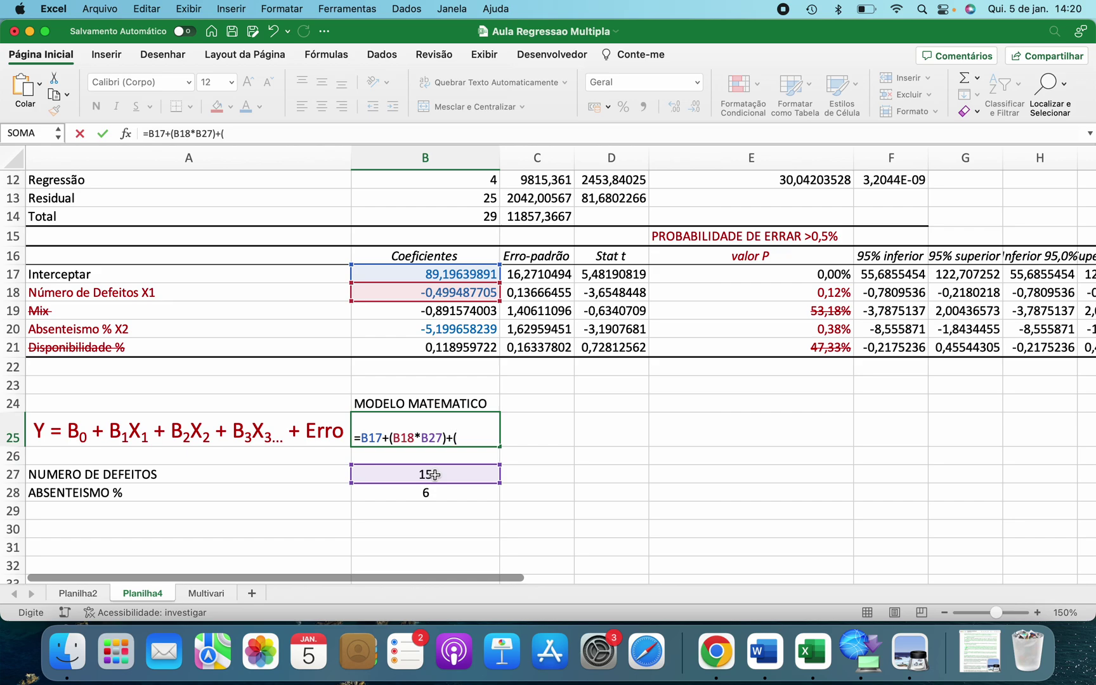
{"action": "left_click", "coordinate": [419, 328]}
{"action": "type", "text": "*"}
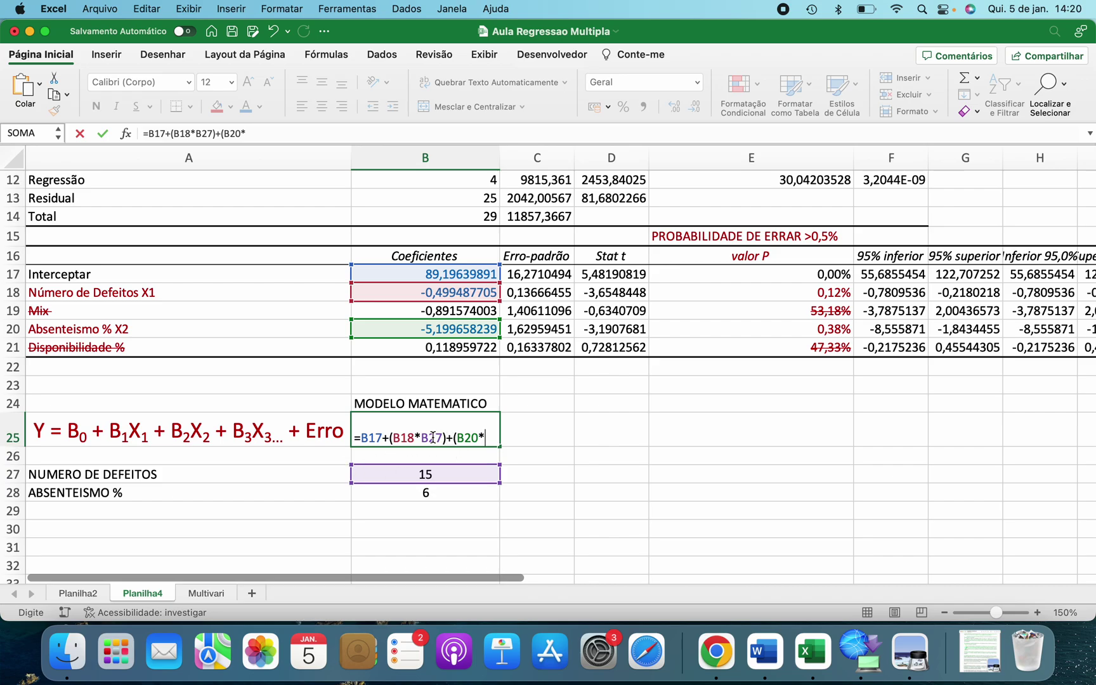
{"action": "left_click", "coordinate": [396, 498]}
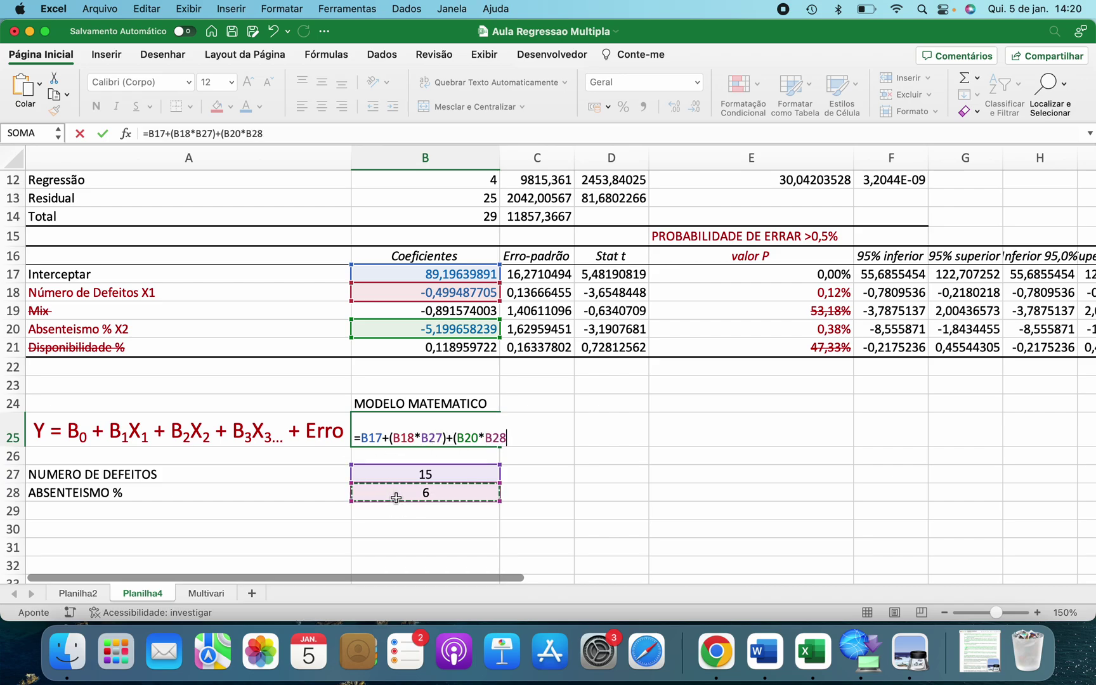
{"action": "type", "text": ")"}
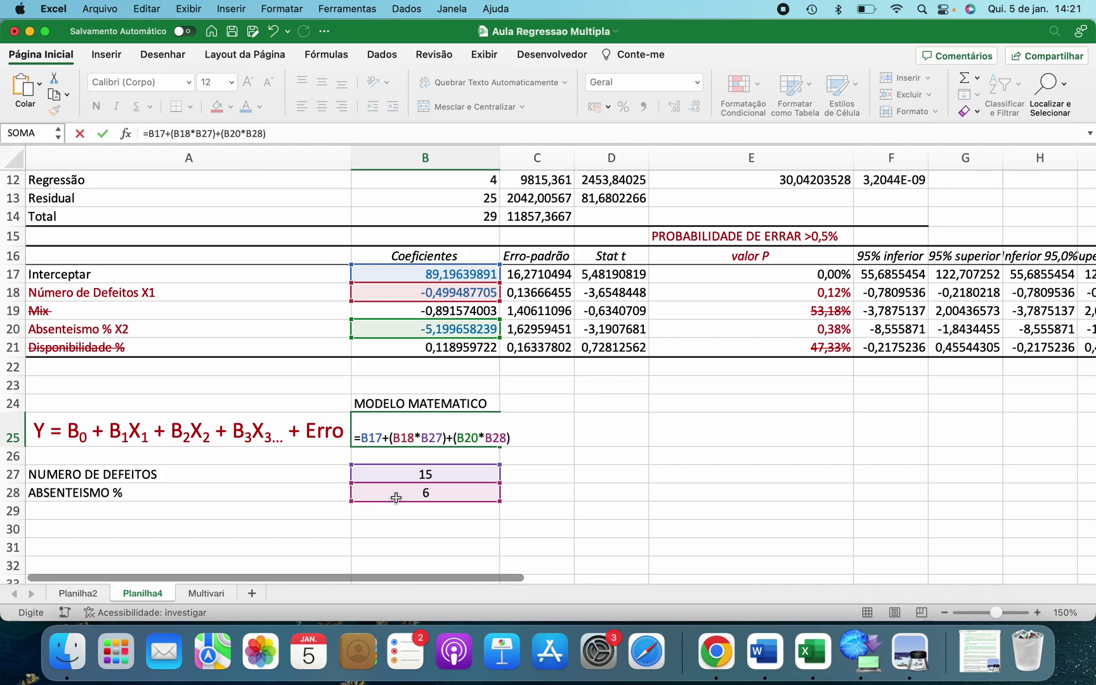
{"action": "key", "text": "Return"}
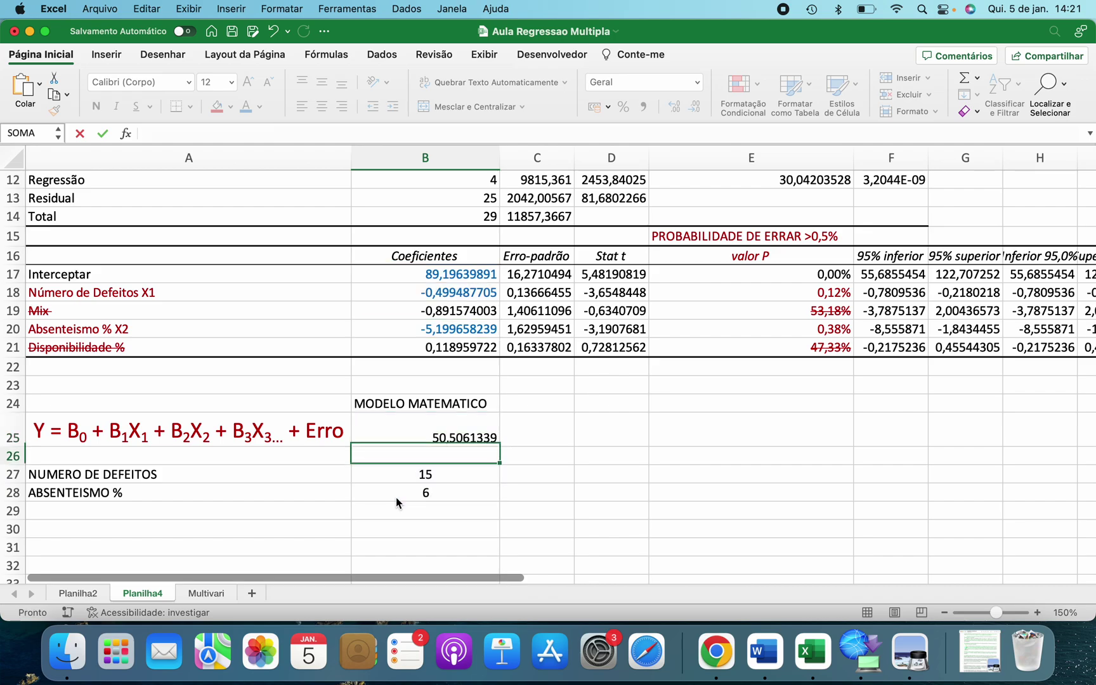
Step: Centre the model result in B25 both vertically and horizontally
{"action": "left_click", "coordinate": [421, 429]}
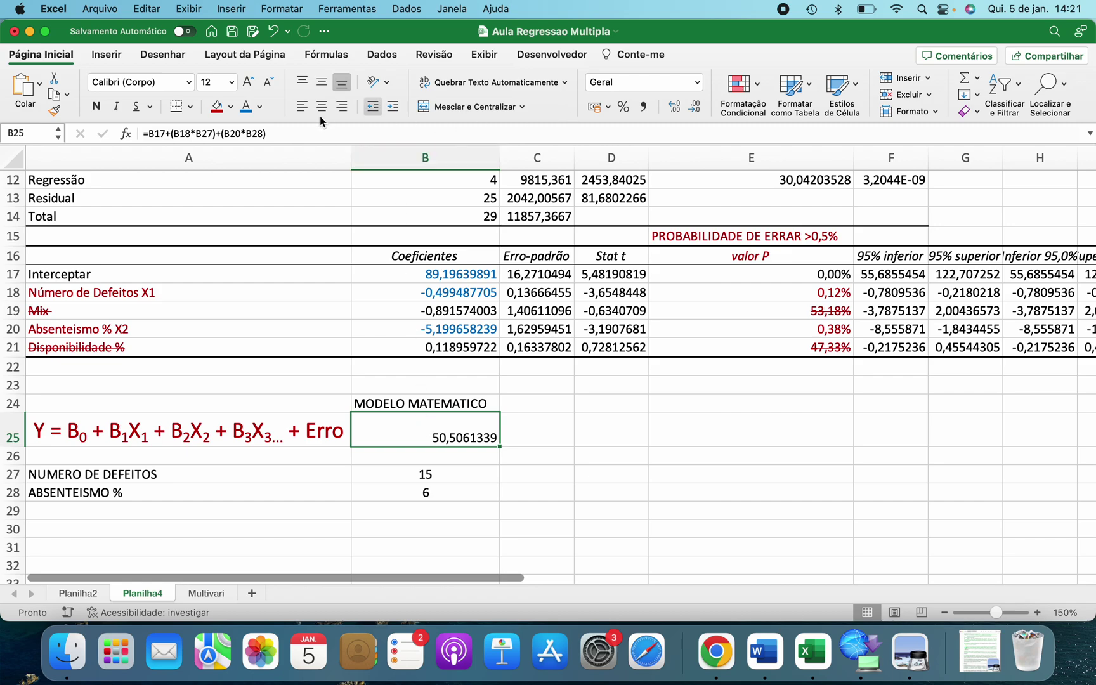
{"action": "left_click", "coordinate": [322, 83]}
{"action": "left_click", "coordinate": [322, 107]}
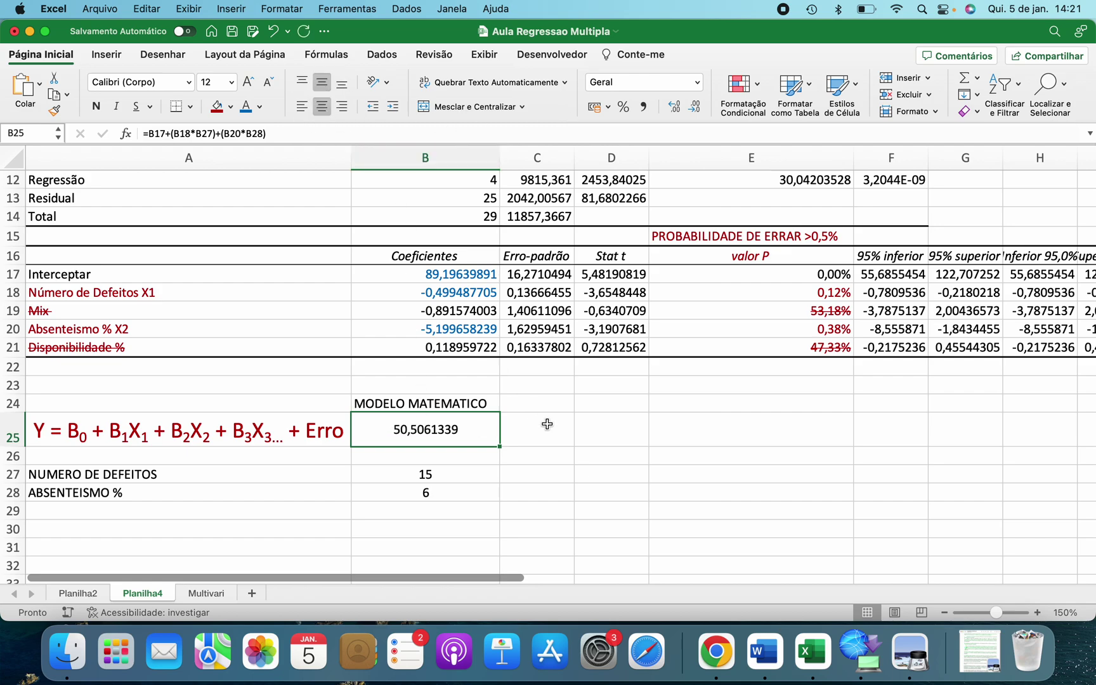
Step: Enter the headings ERRO + in C24 and ERRO- in D24 beside MODELO MATEMATICO
{"action": "left_click", "coordinate": [538, 402]}
{"action": "type", "text": "ERRO"}
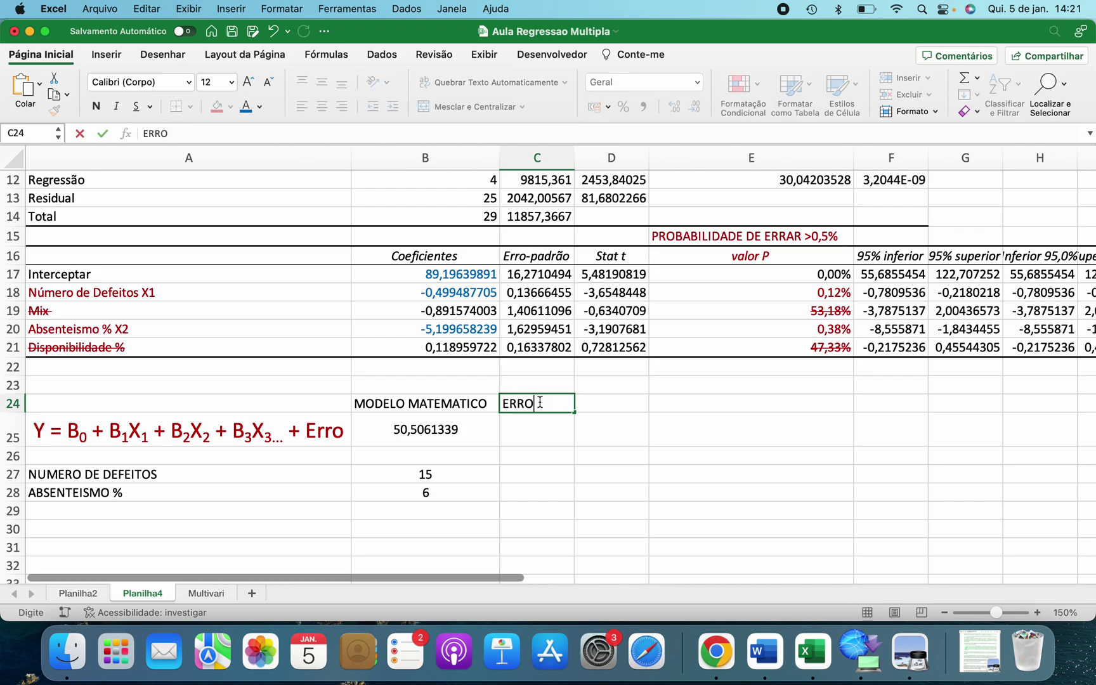
{"action": "type", "text": " MAS"}
{"action": "left_click", "coordinate": [629, 403]}
{"action": "type", "text": "ERRO-"}
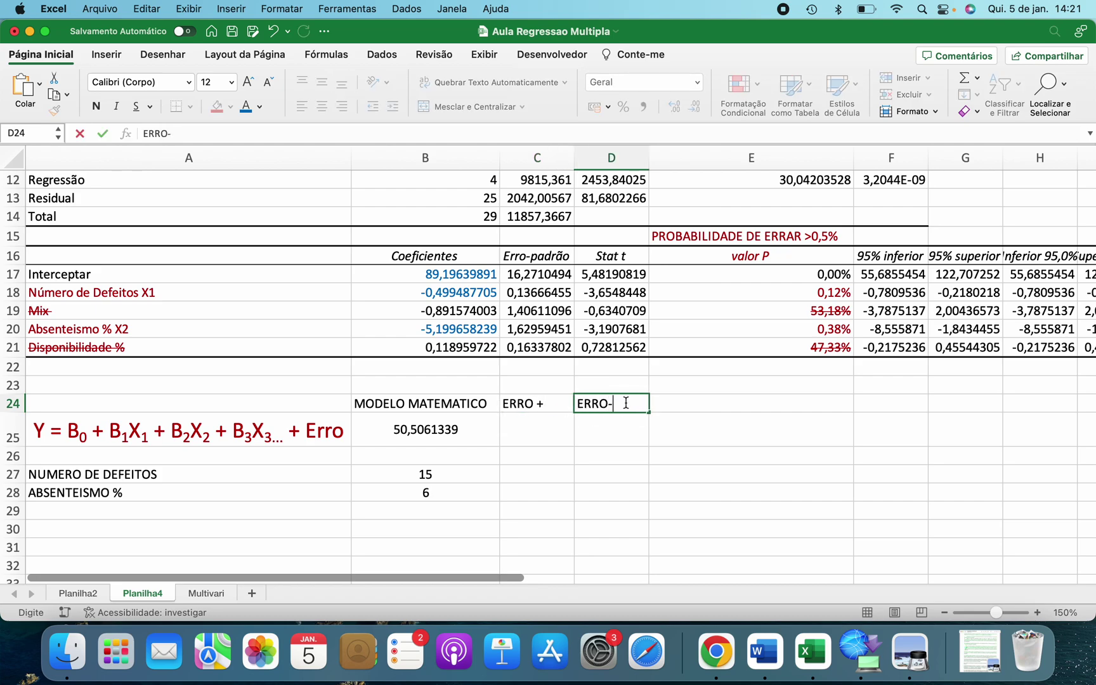
{"action": "key", "text": "Return"}
Step: Calculate the upper error limit in C25 by adding the Erro-padrão in B7 to the model result in B25
{"action": "left_click", "coordinate": [548, 429]}
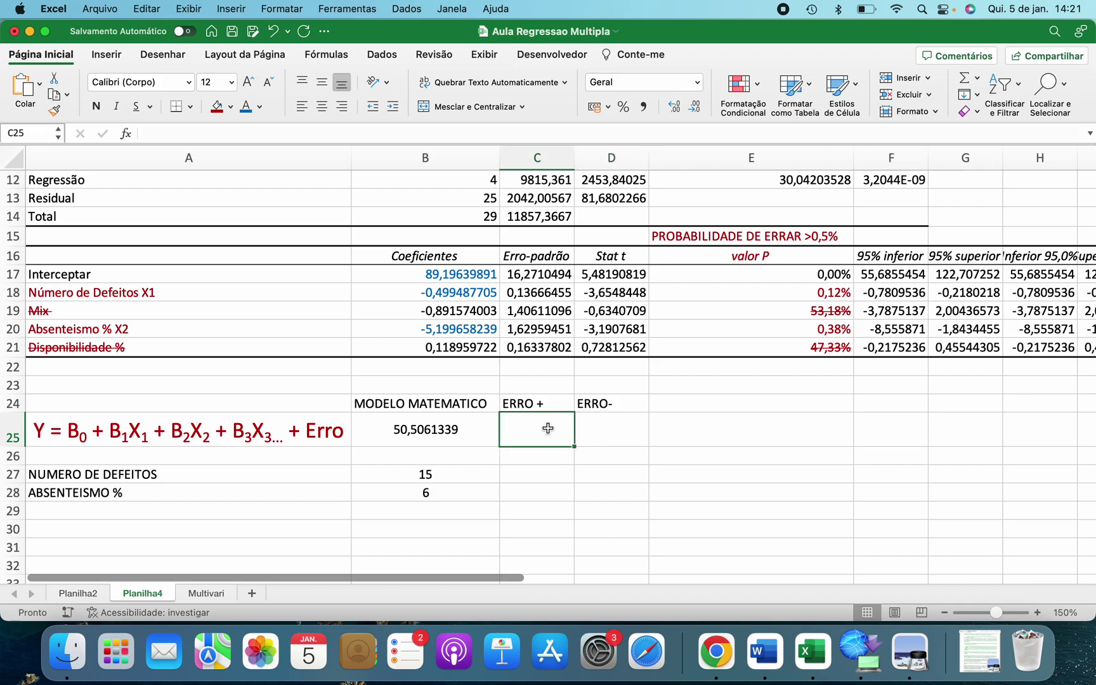
{"action": "type", "text": "="}
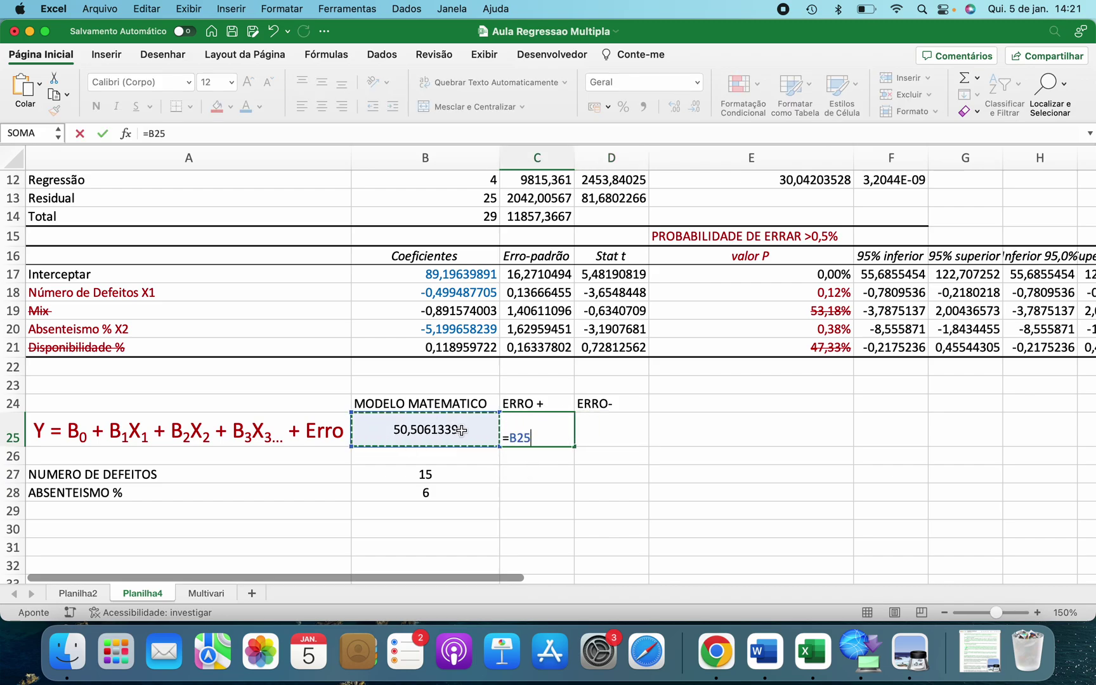
{"action": "type", "text": "+"}
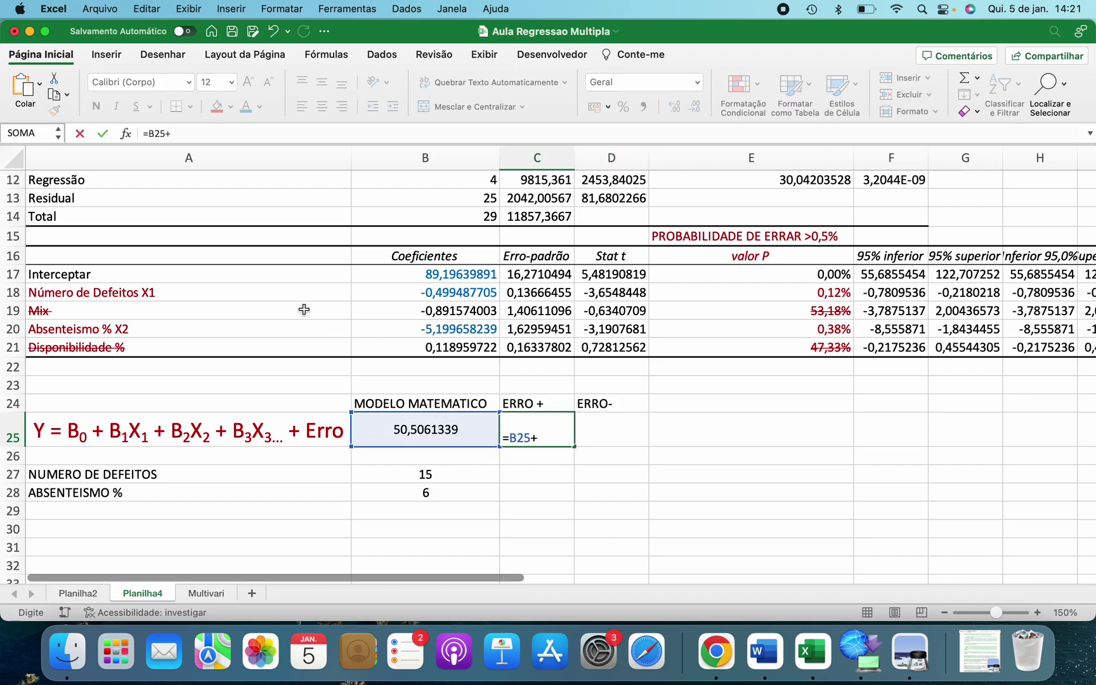
{"action": "scroll", "coordinate": [303, 310], "scroll_direction": "up", "scroll_amount": 6}
{"action": "left_click", "coordinate": [485, 295]}
{"action": "key", "text": "Return"}
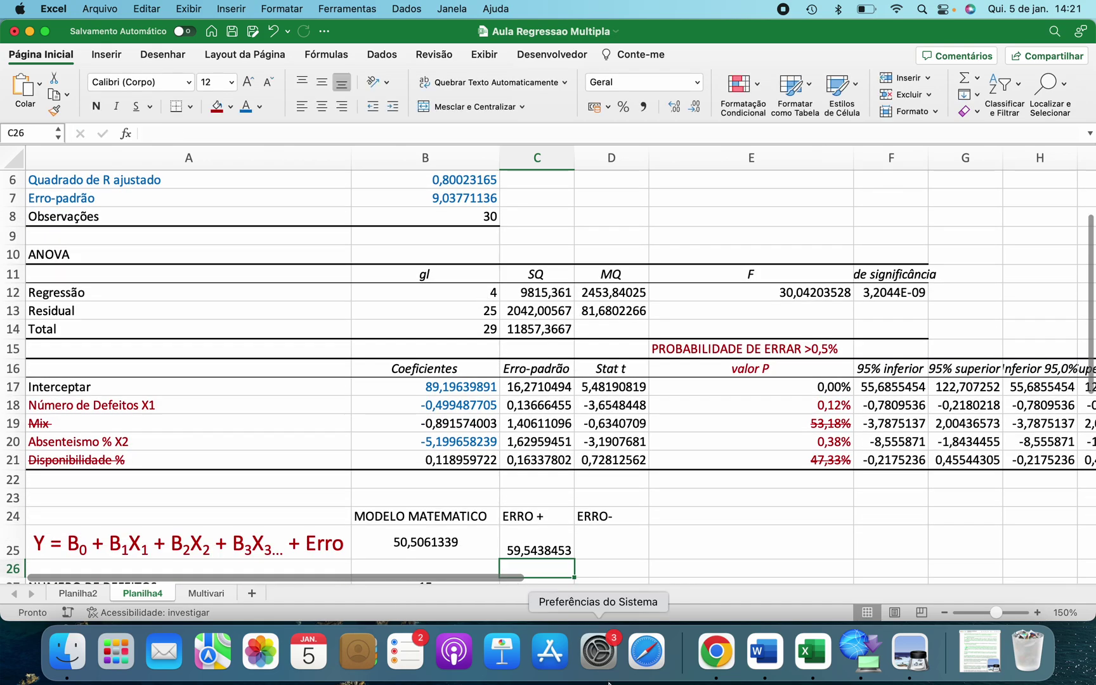
Step: Calculate the lower error limit in D25 by subtracting the Erro-padrão in B7 from the model result in B25
{"action": "left_click", "coordinate": [591, 544]}
{"action": "type", "text": "="}
{"action": "left_click", "coordinate": [430, 550]}
{"action": "type", "text": "-"}
{"action": "scroll", "coordinate": [305, 281], "scroll_direction": "up", "scroll_amount": 3}
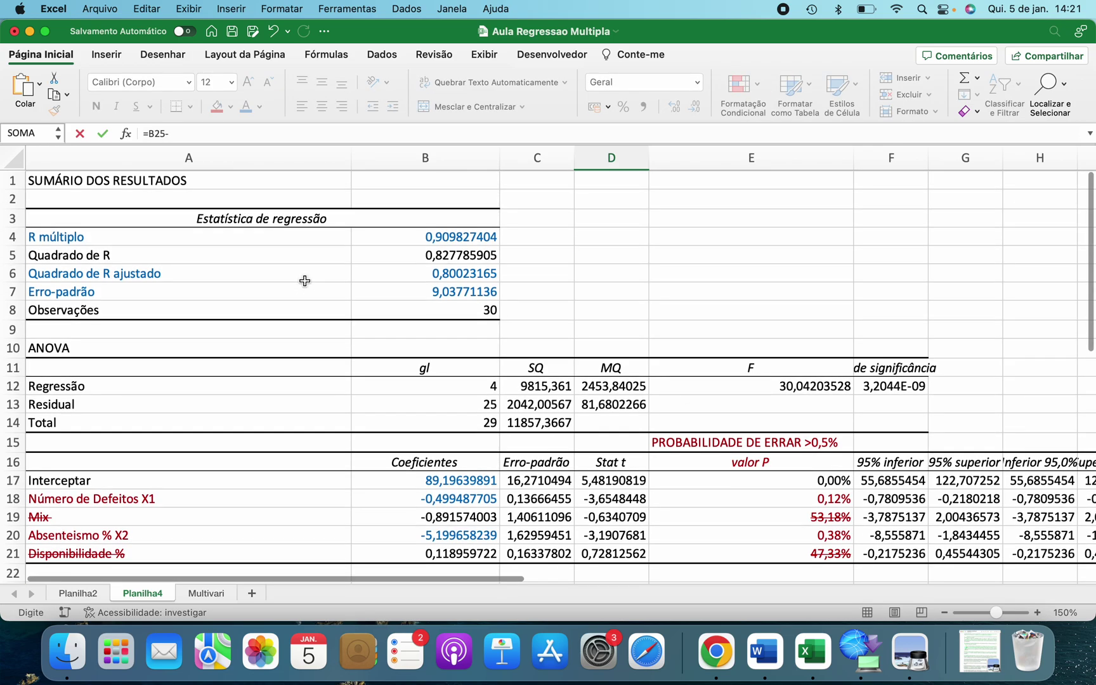
{"action": "left_click", "coordinate": [445, 296]}
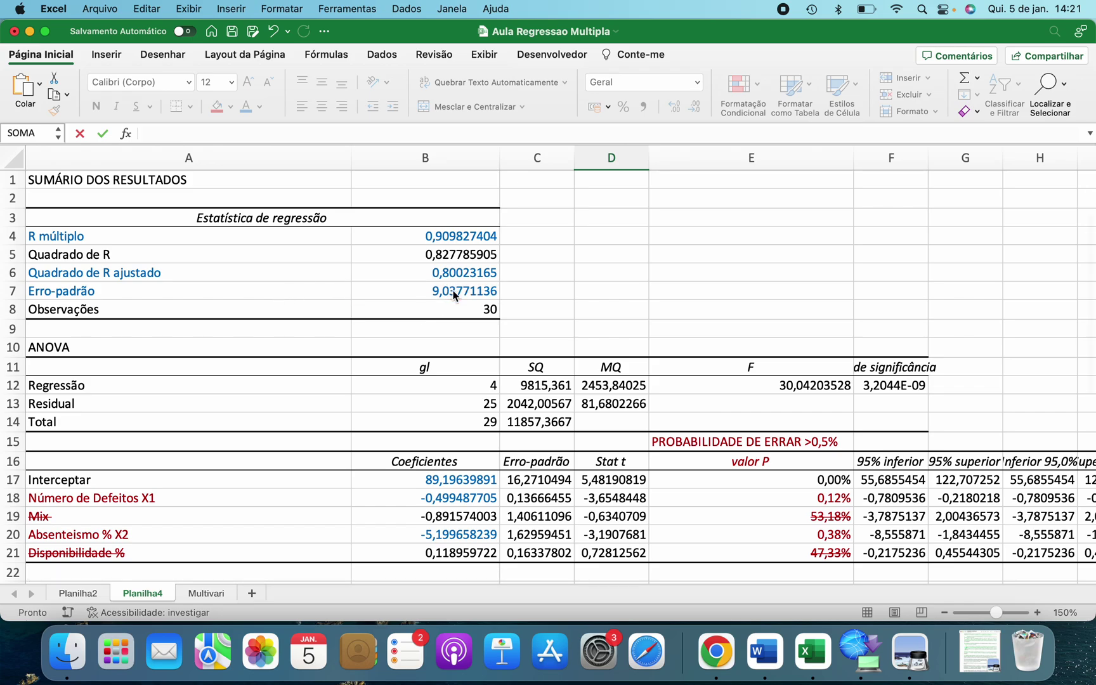
{"action": "key", "text": "Return"}
Step: Centre the model result and both error limits in B25:D25 vertically and horizontally
{"action": "scroll", "coordinate": [451, 296], "scroll_direction": "down", "scroll_amount": 5}
{"action": "left_click_drag", "start_coordinate": [403, 424], "coordinate": [587, 431]}
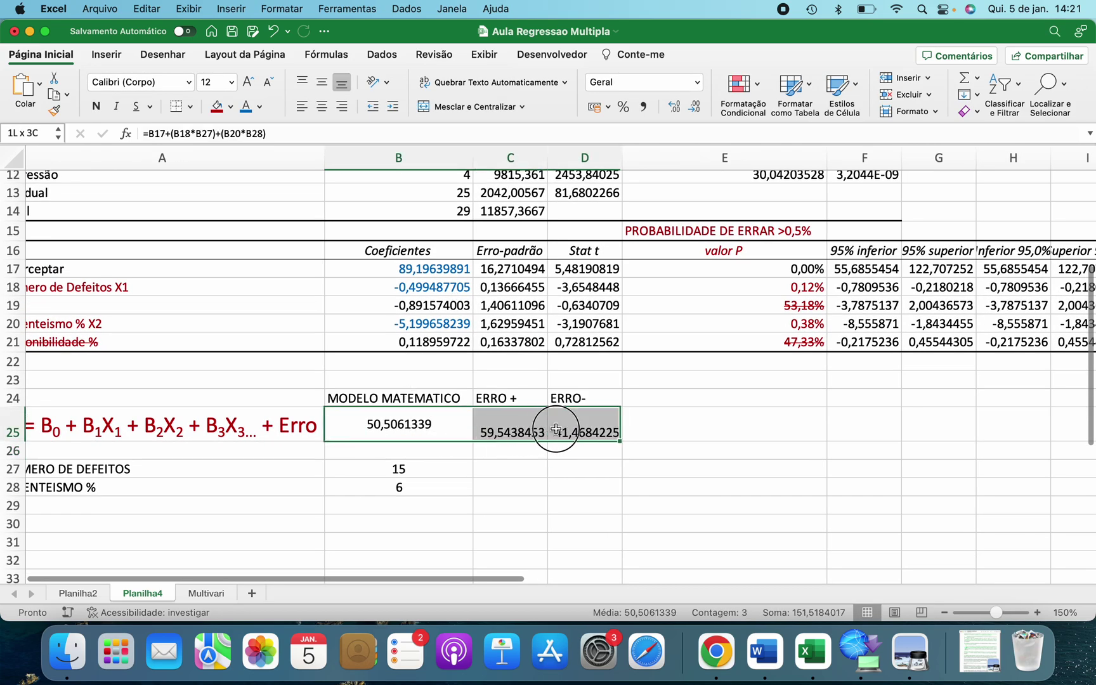
{"action": "left_click", "coordinate": [322, 83]}
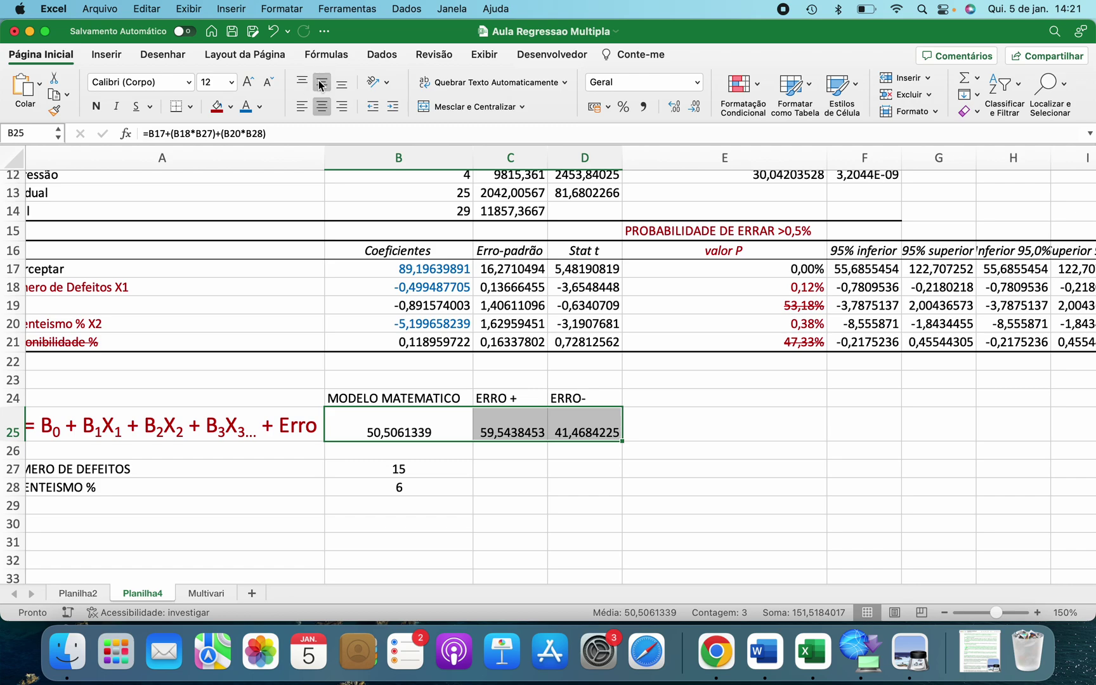
{"action": "left_click", "coordinate": [322, 107]}
{"action": "left_click", "coordinate": [324, 83]}
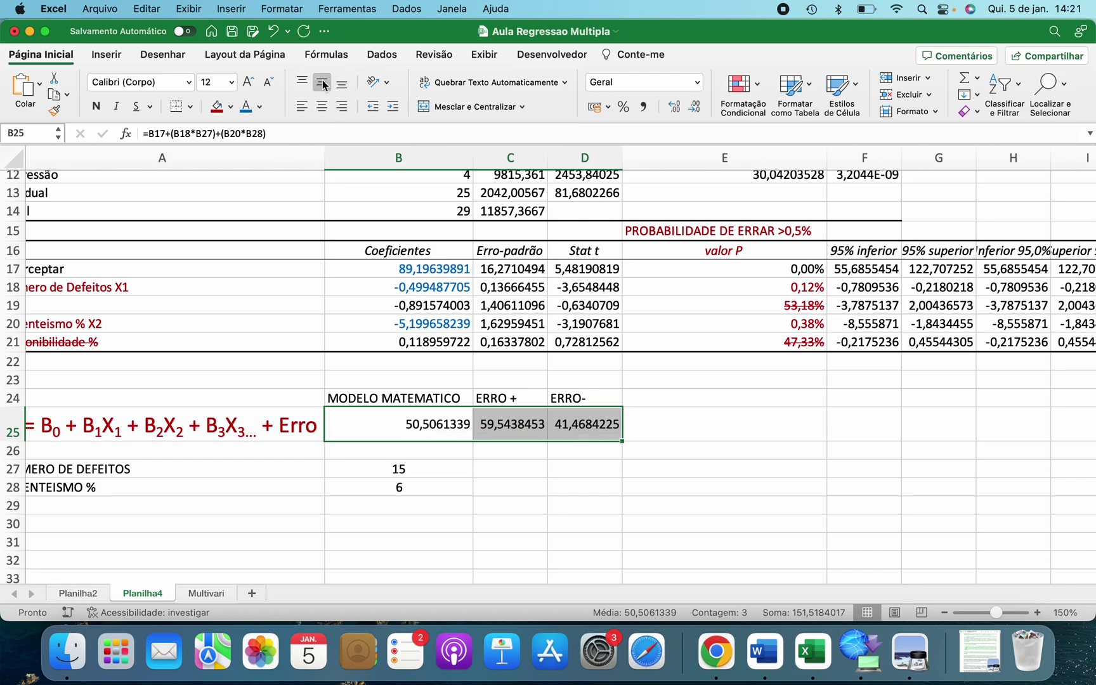
{"action": "left_click", "coordinate": [323, 107]}
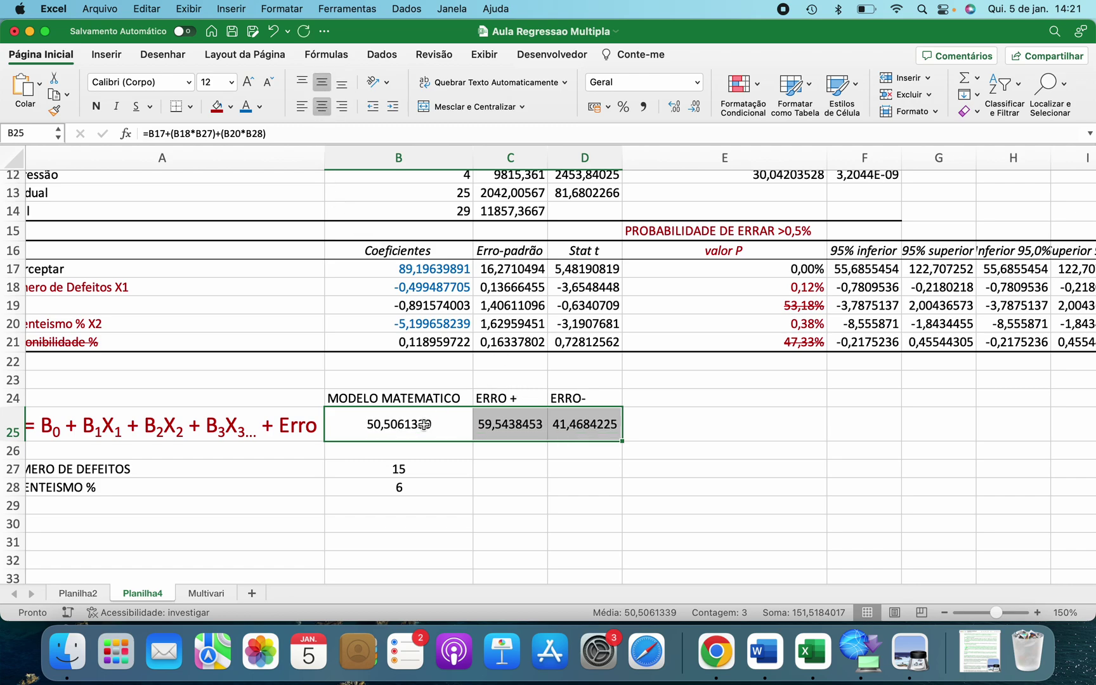
Step: Reduce the number format of B25:D25 to zero decimal places
{"action": "left_click", "coordinate": [695, 106]}
{"action": "left_click", "coordinate": [695, 107]}
{"action": "left_click", "coordinate": [695, 107]}
{"action": "left_click", "coordinate": [695, 106]}
{"action": "left_click", "coordinate": [695, 106]}
{"action": "left_click", "coordinate": [696, 107]}
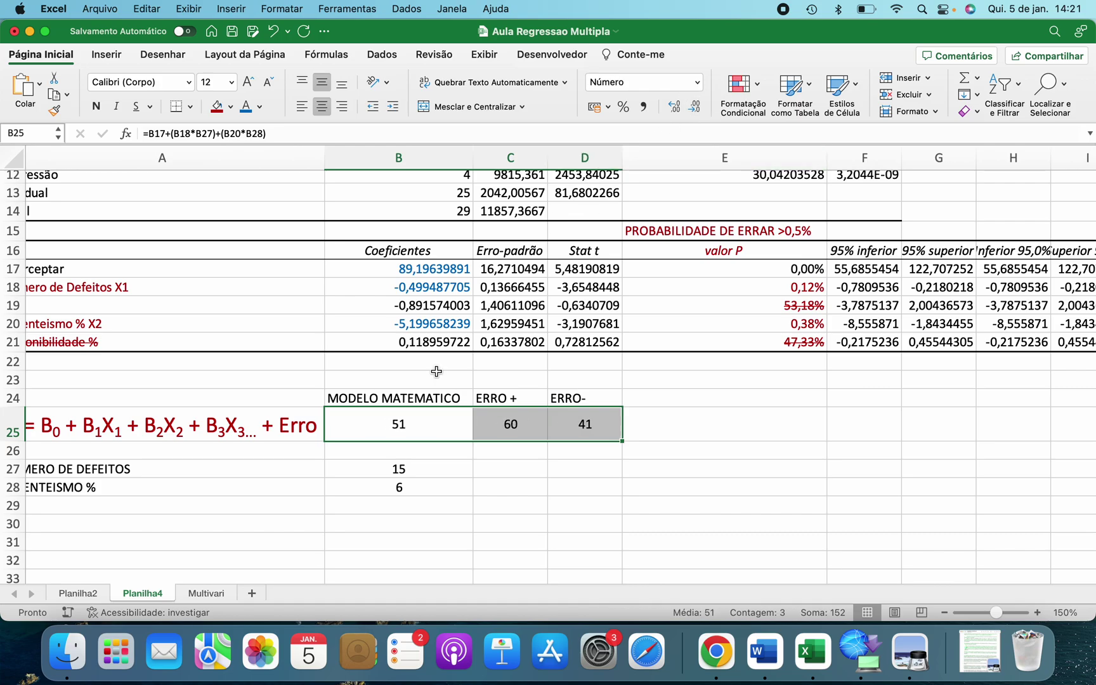
{"action": "scroll", "coordinate": [358, 511], "scroll_direction": "down", "scroll_amount": 1}
{"action": "left_click", "coordinate": [357, 506]}
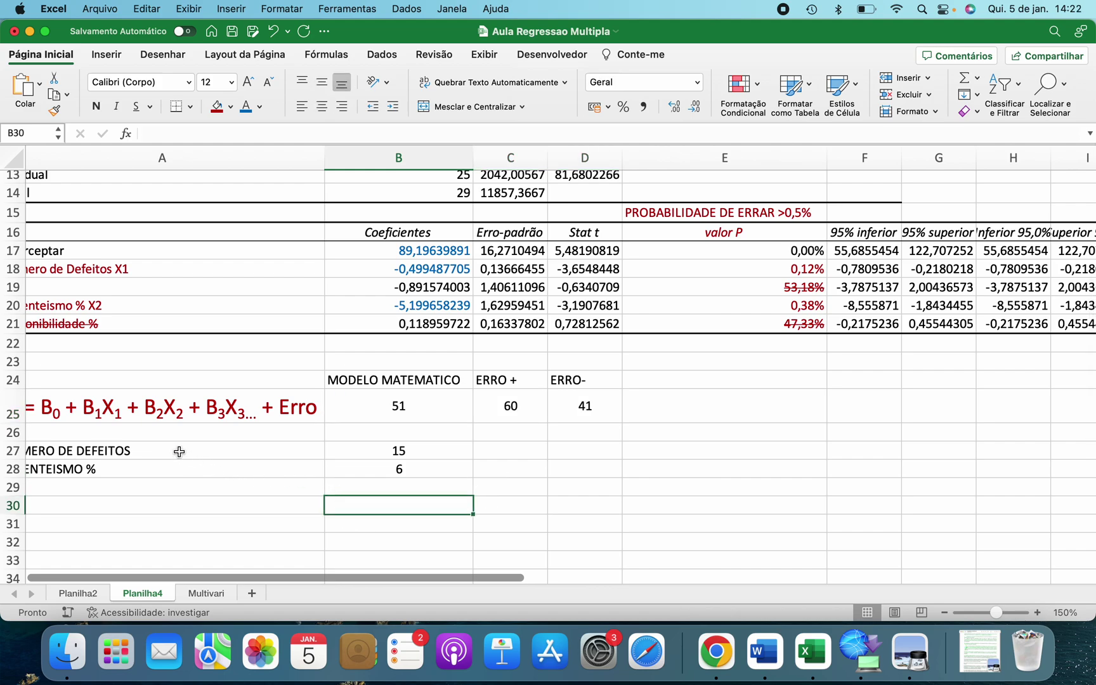
Step: Set NUMERO DE DEFEITOS in B27 to 30 to test the prediction
{"action": "scroll", "coordinate": [133, 473], "scroll_direction": "left", "scroll_amount": 2}
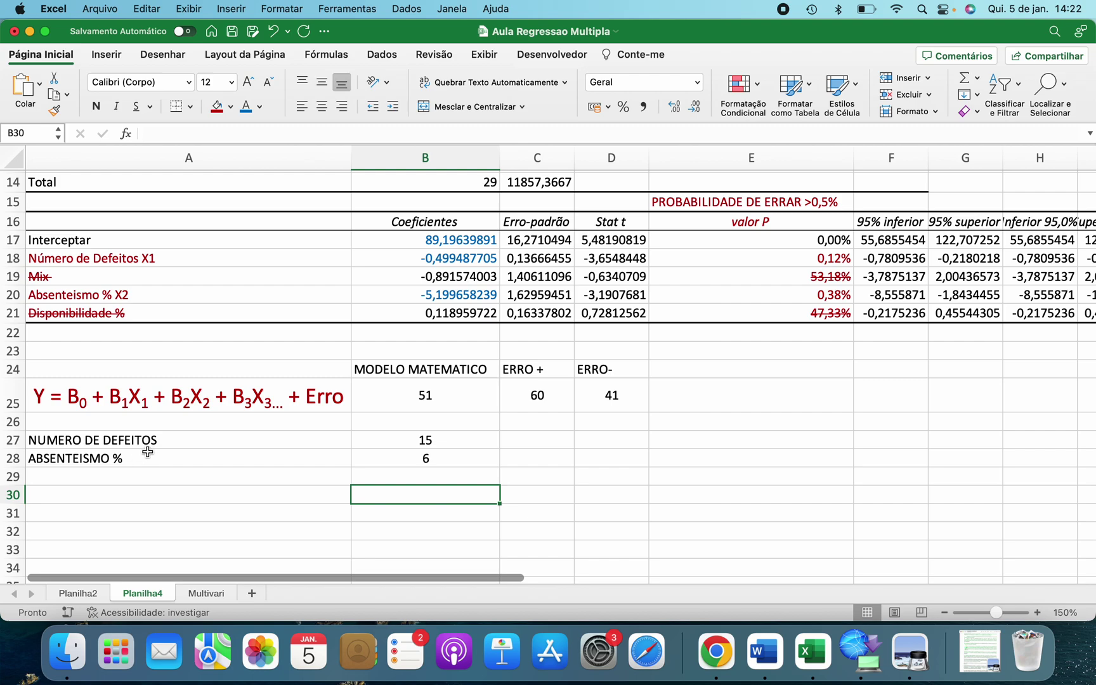
{"action": "left_click", "coordinate": [399, 441]}
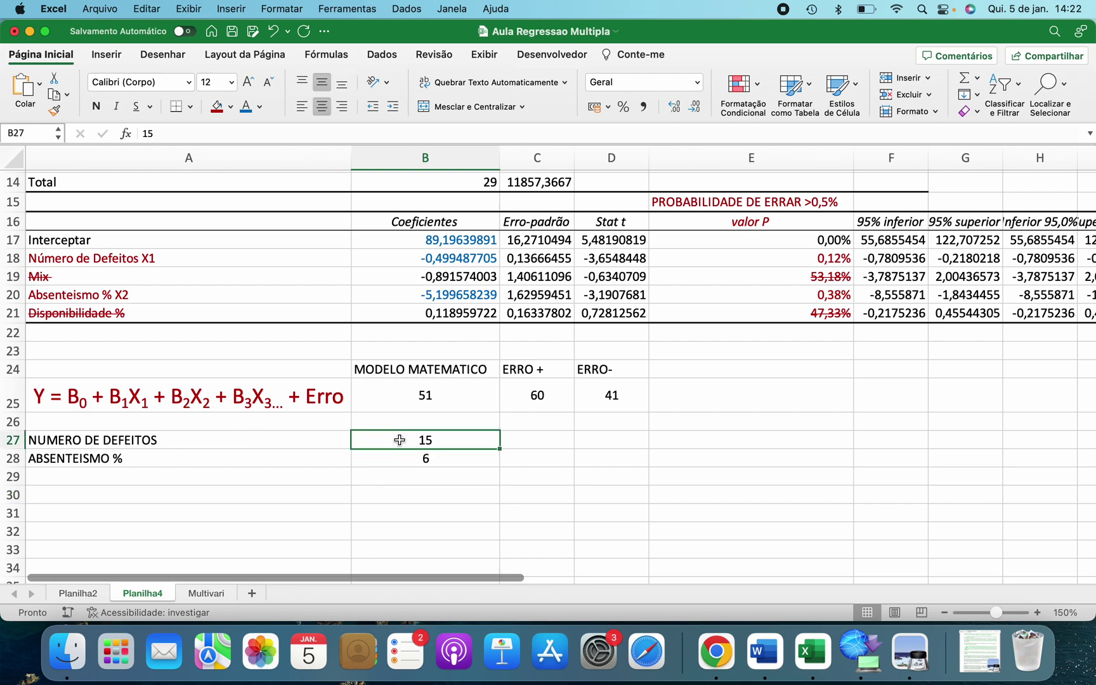
{"action": "type", "text": "30"}
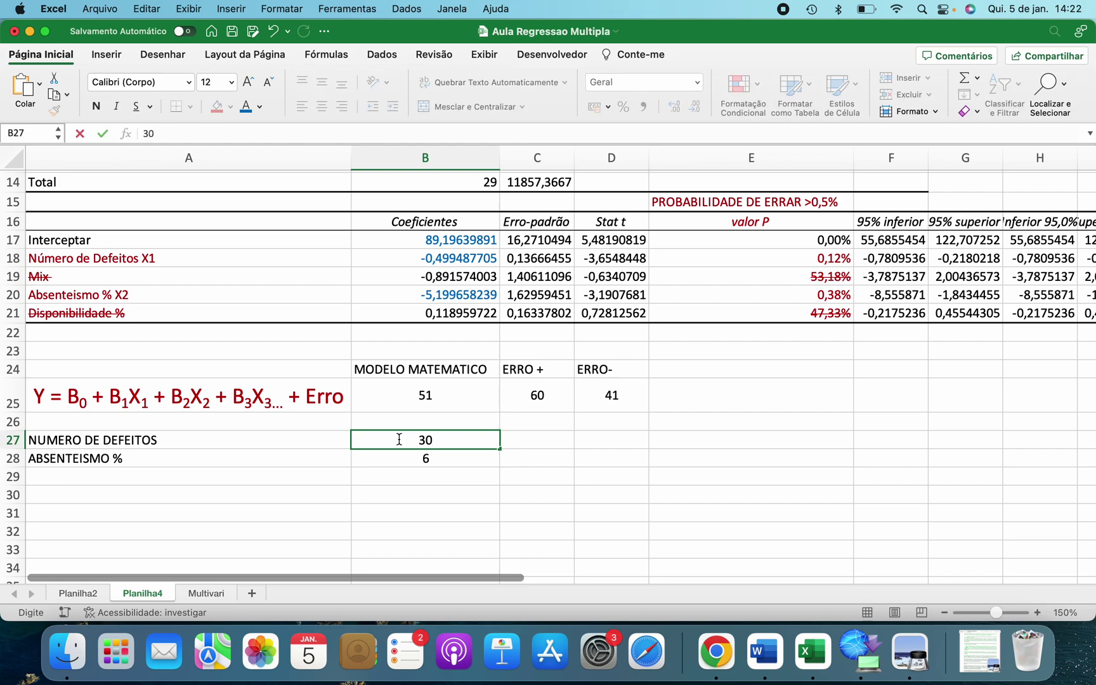
{"action": "key", "text": "Return"}
{"action": "left_click", "coordinate": [399, 440]}
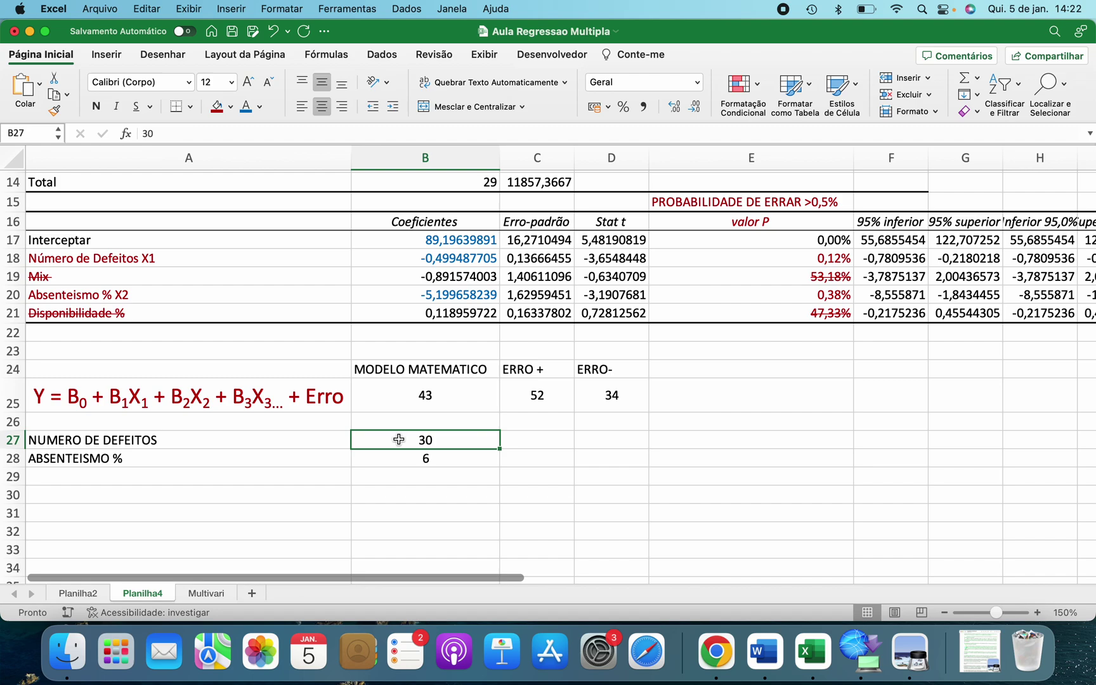
Step: Set ABSENTEISMO % in B28 to 1 and check the model result in B25
{"action": "left_click", "coordinate": [404, 457]}
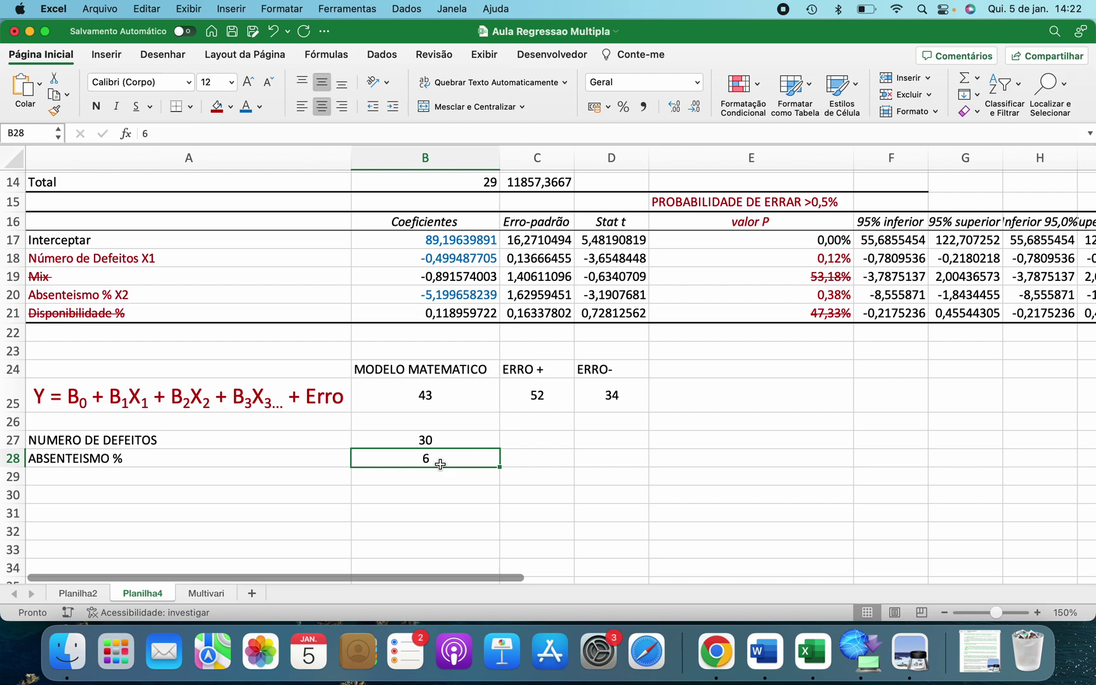
{"action": "type", "text": "1"}
{"action": "key", "text": "Return"}
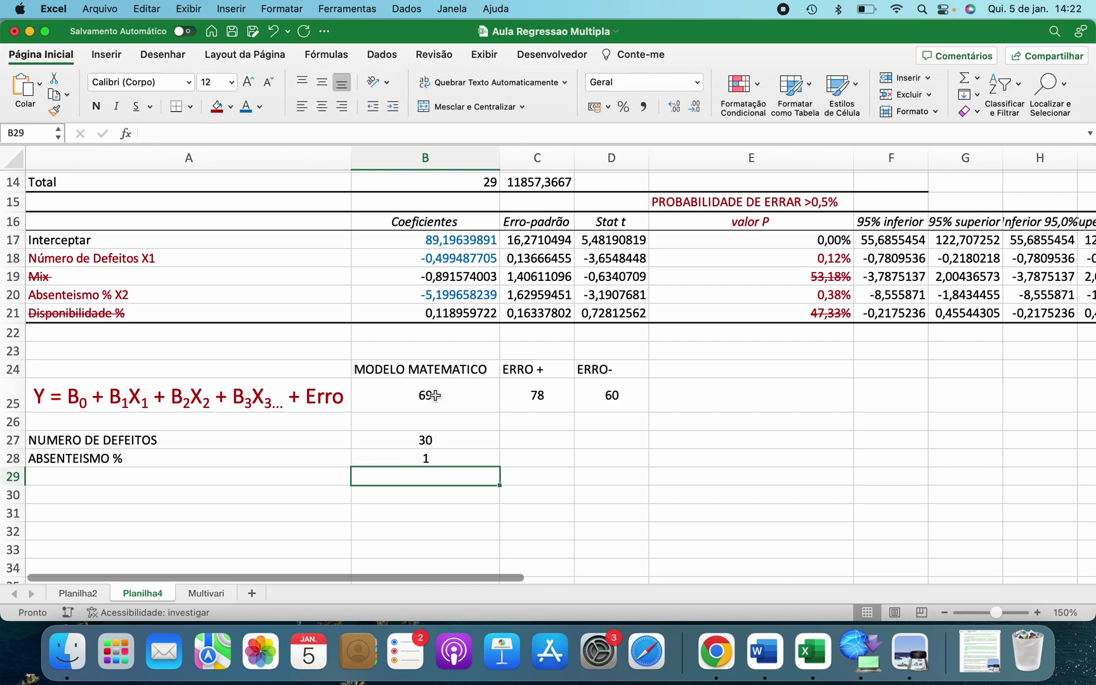
{"action": "left_click", "coordinate": [434, 395]}
Step: Set ABSENTEISMO % in B28 to 0,5 and check the model result in B25
{"action": "left_click", "coordinate": [424, 459]}
{"action": "type", "text": "0"}
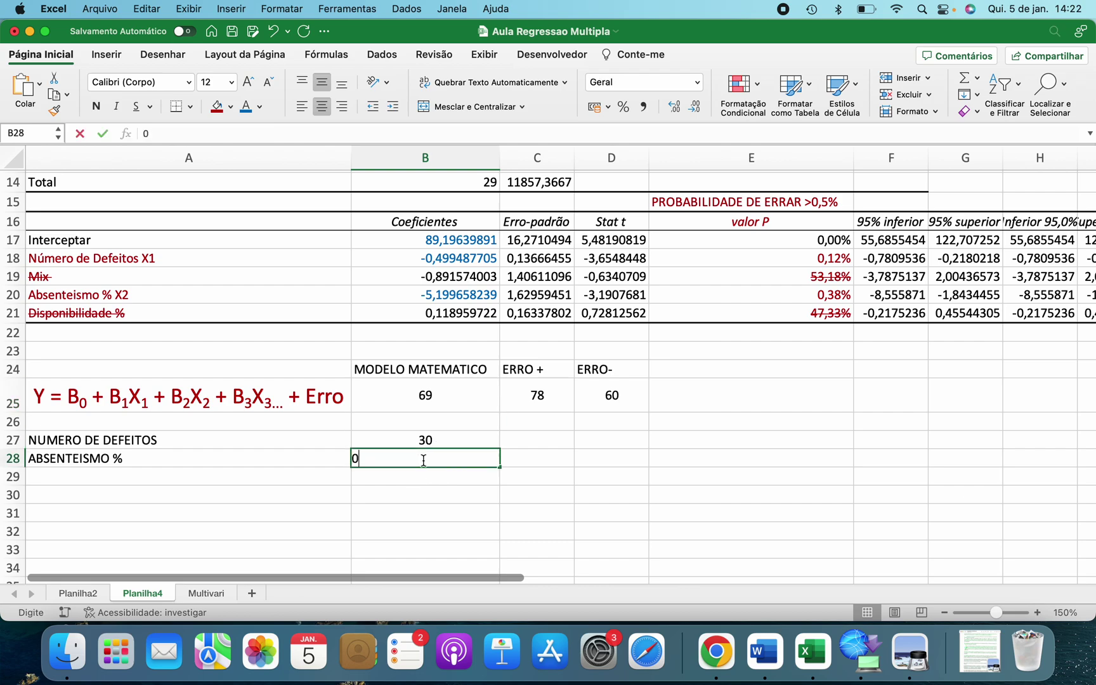
{"action": "type", "text": ",5"}
{"action": "key", "text": "Return"}
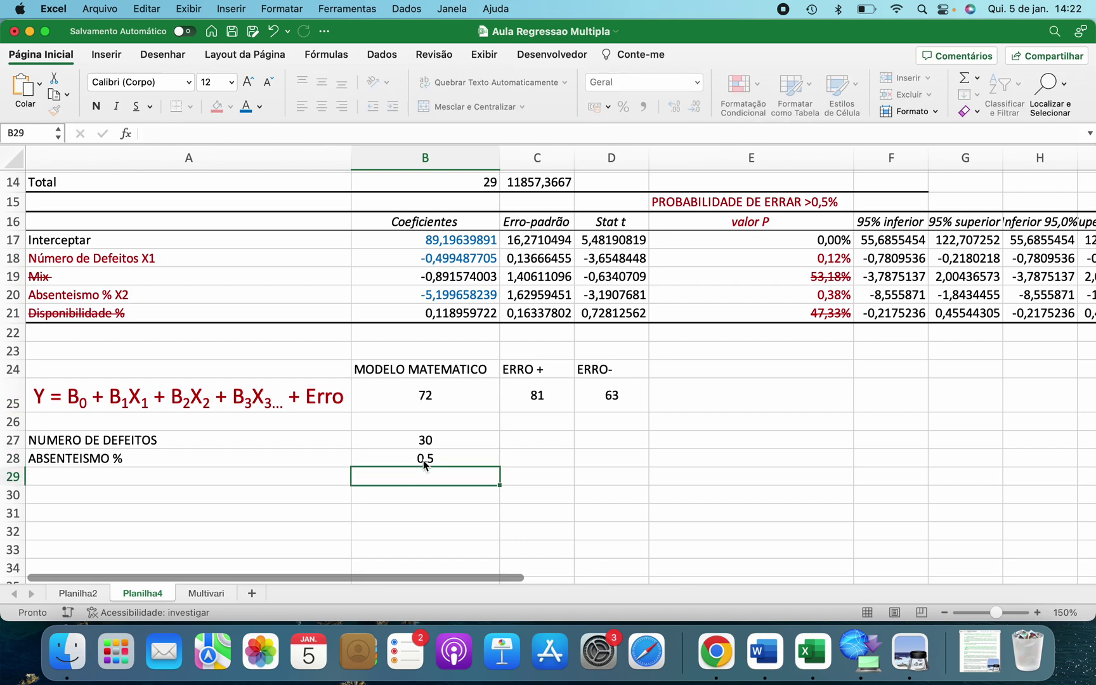
{"action": "left_click", "coordinate": [427, 389]}
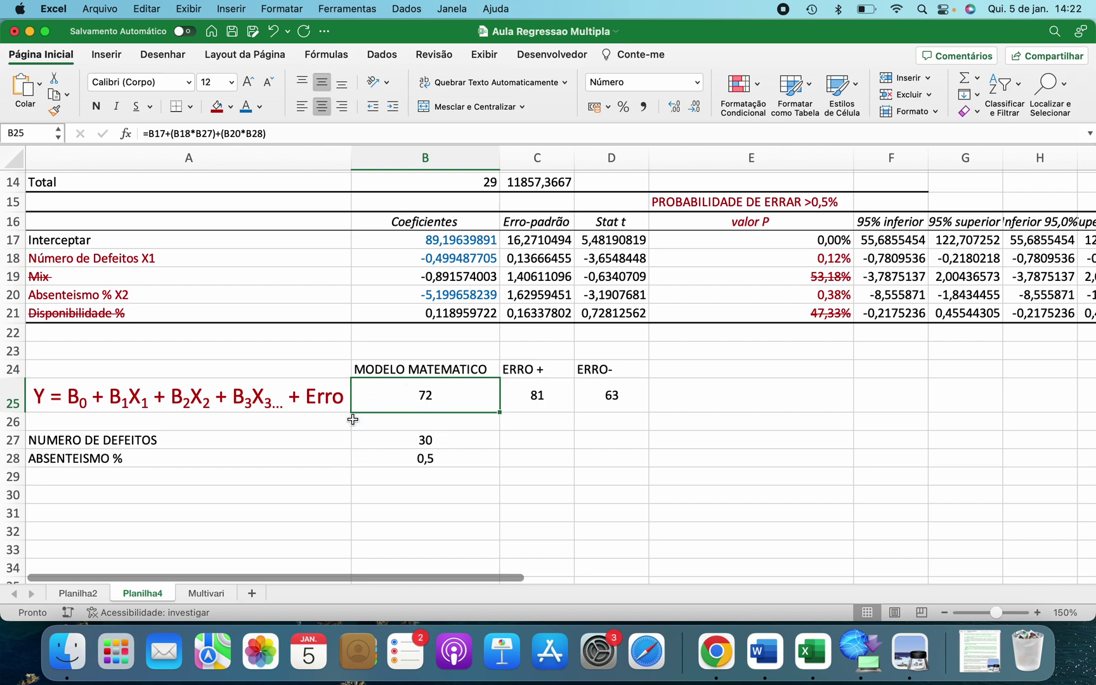
Step: Set NUMERO DE DEFEITOS in B27 to 20, undo it to compare the predictions, and enter 20 again
{"action": "left_click", "coordinate": [393, 441]}
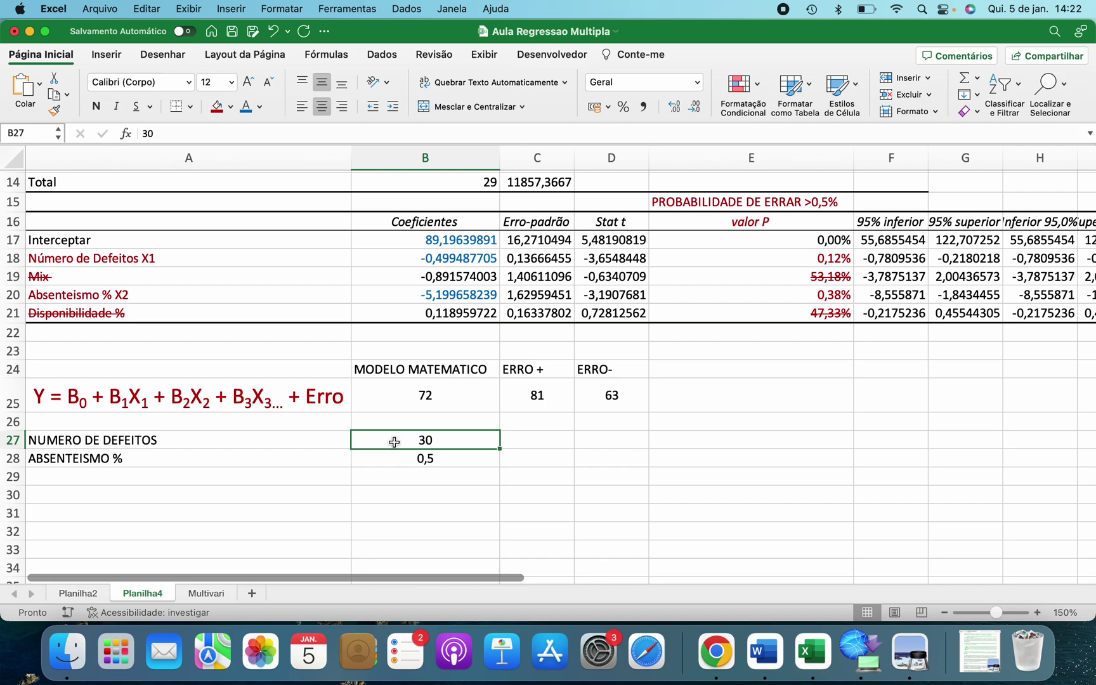
{"action": "type", "text": "20"}
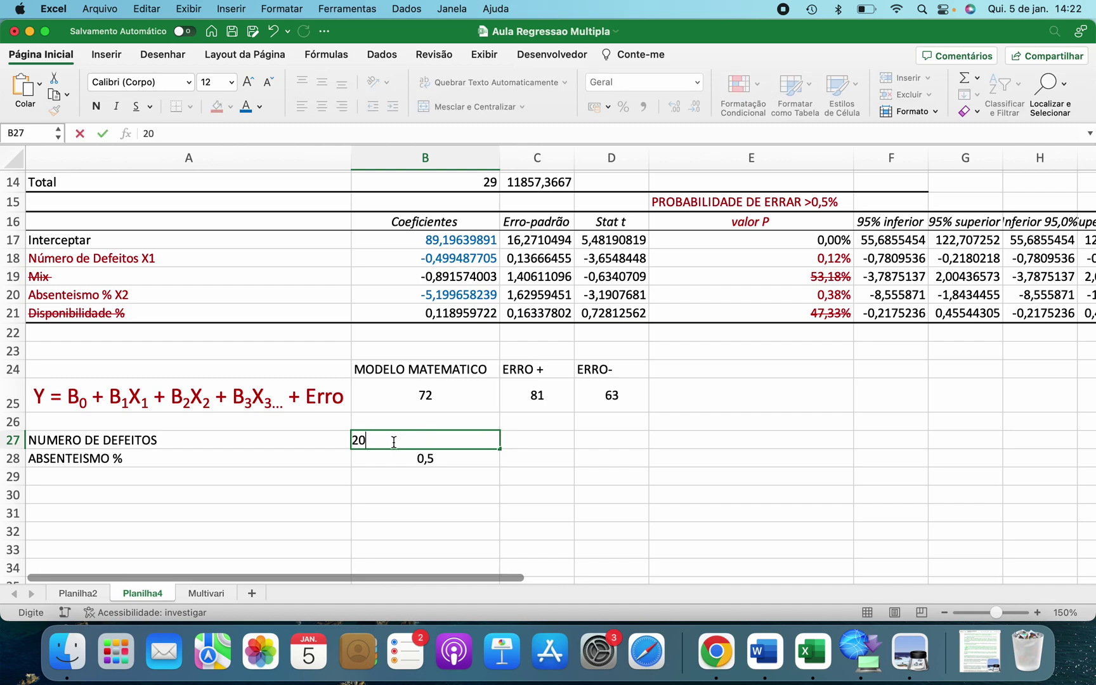
{"action": "key", "text": "Return"}
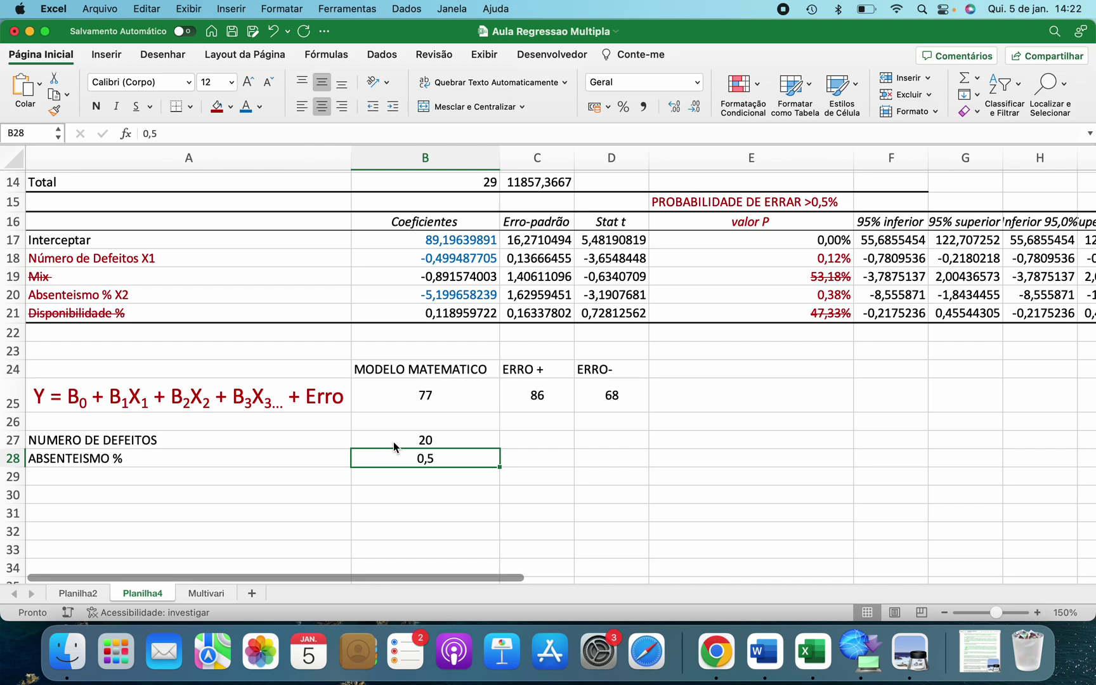
{"action": "key", "text": "super+z"}
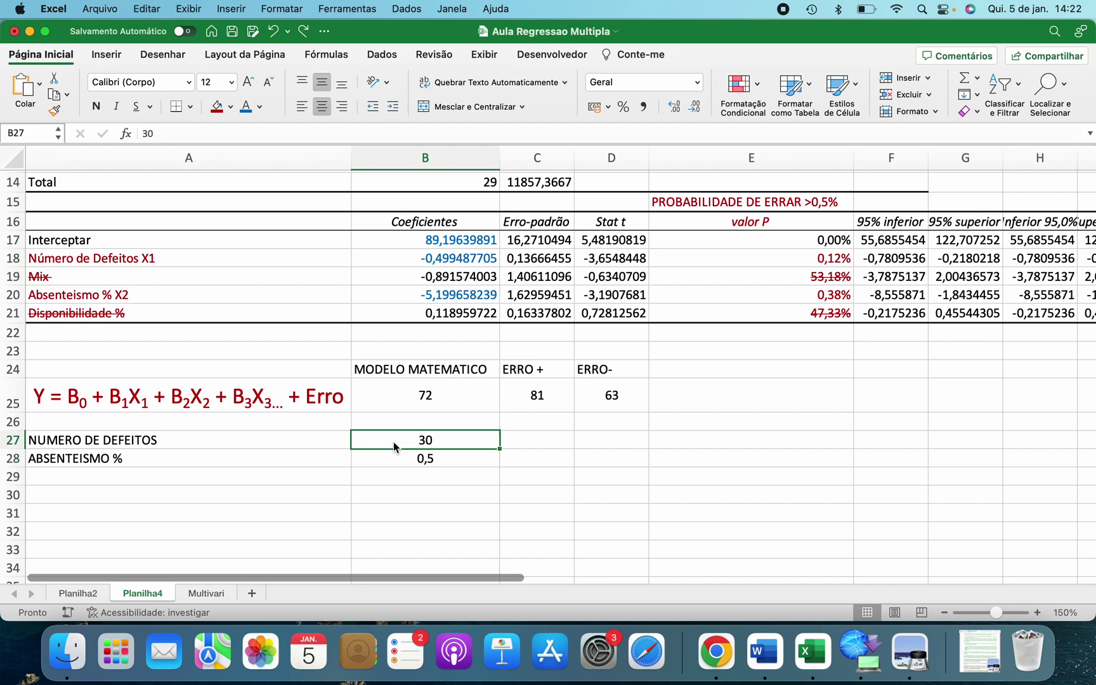
{"action": "type", "text": "20"}
{"action": "key", "text": "Return"}
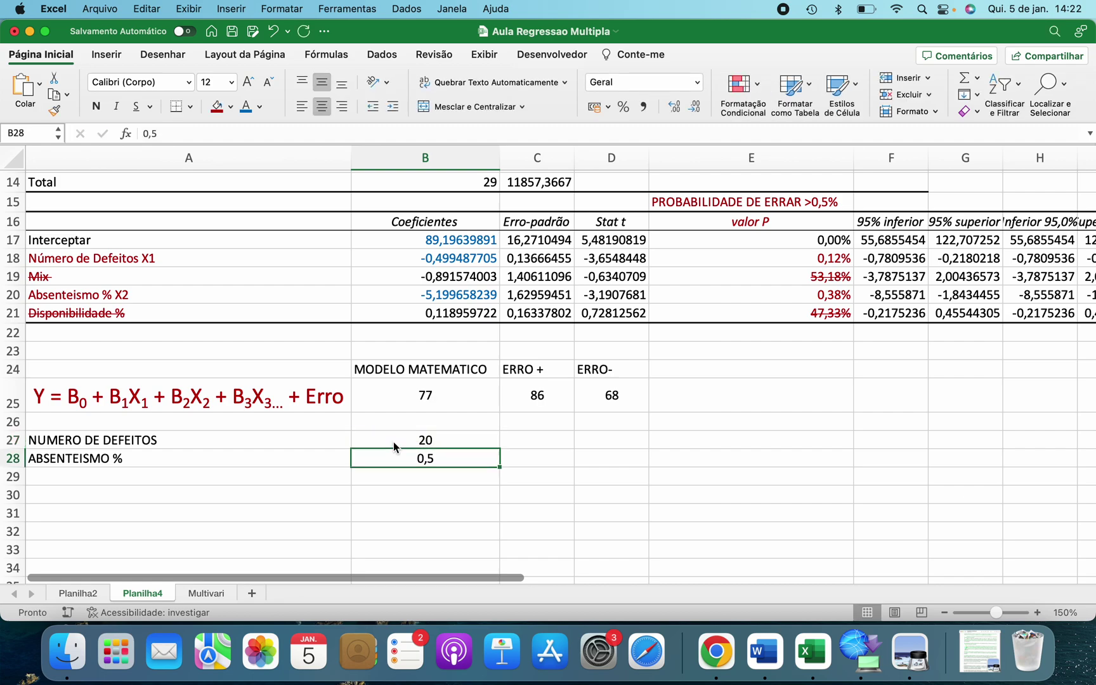
Step: Set NUMERO DE DEFEITOS in B27 to 15 and check the model result in B25
{"action": "left_click", "coordinate": [425, 440]}
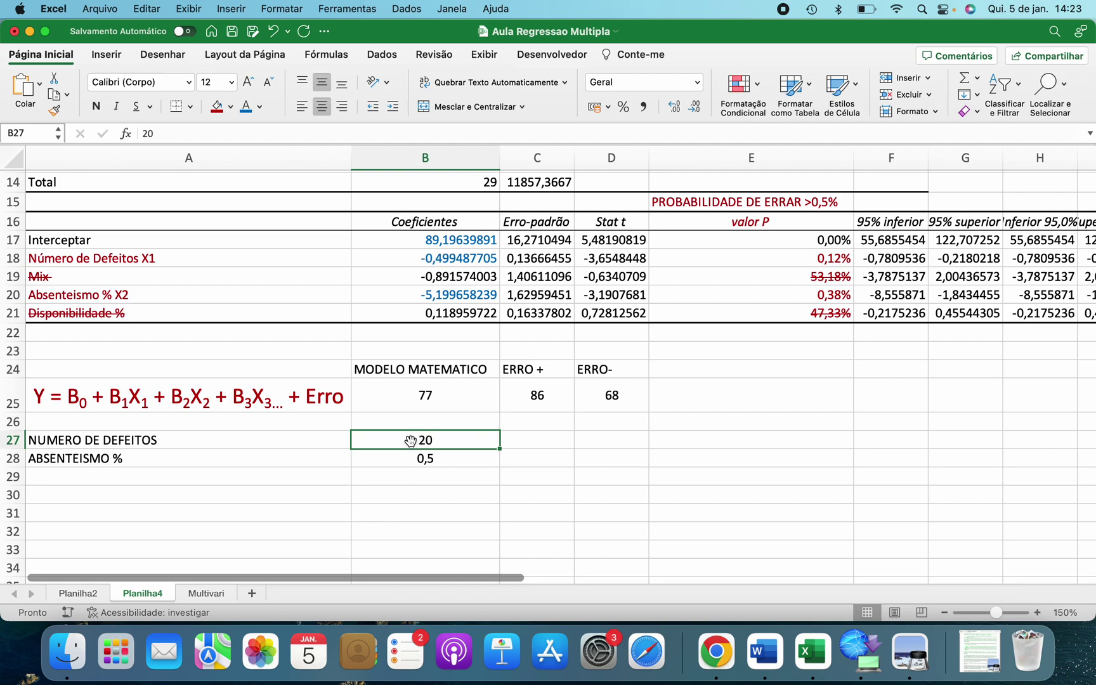
{"action": "type", "text": "15"}
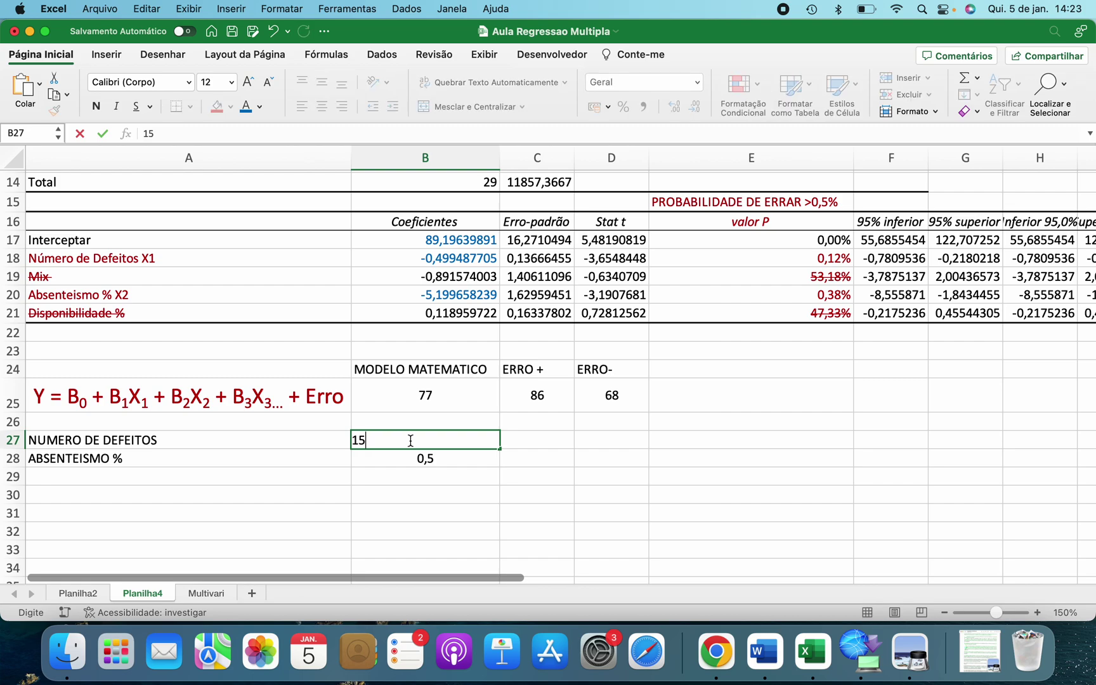
{"action": "key", "text": "Return"}
{"action": "left_click", "coordinate": [434, 393]}
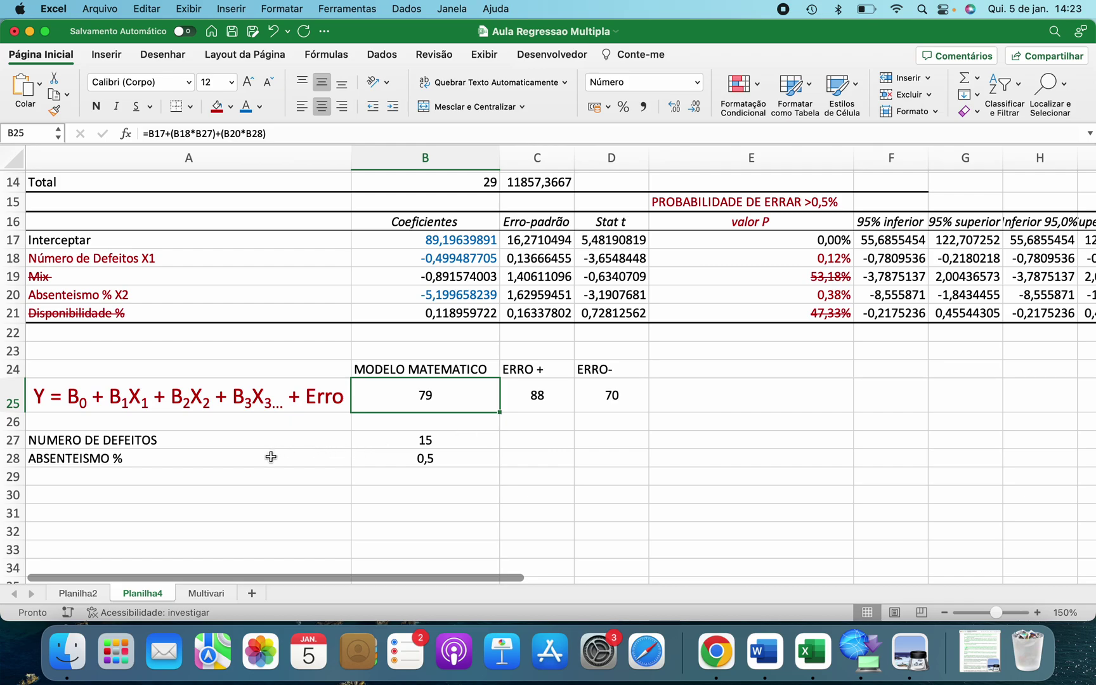
{"action": "scroll", "coordinate": [266, 376], "scroll_direction": "up", "scroll_amount": 5}
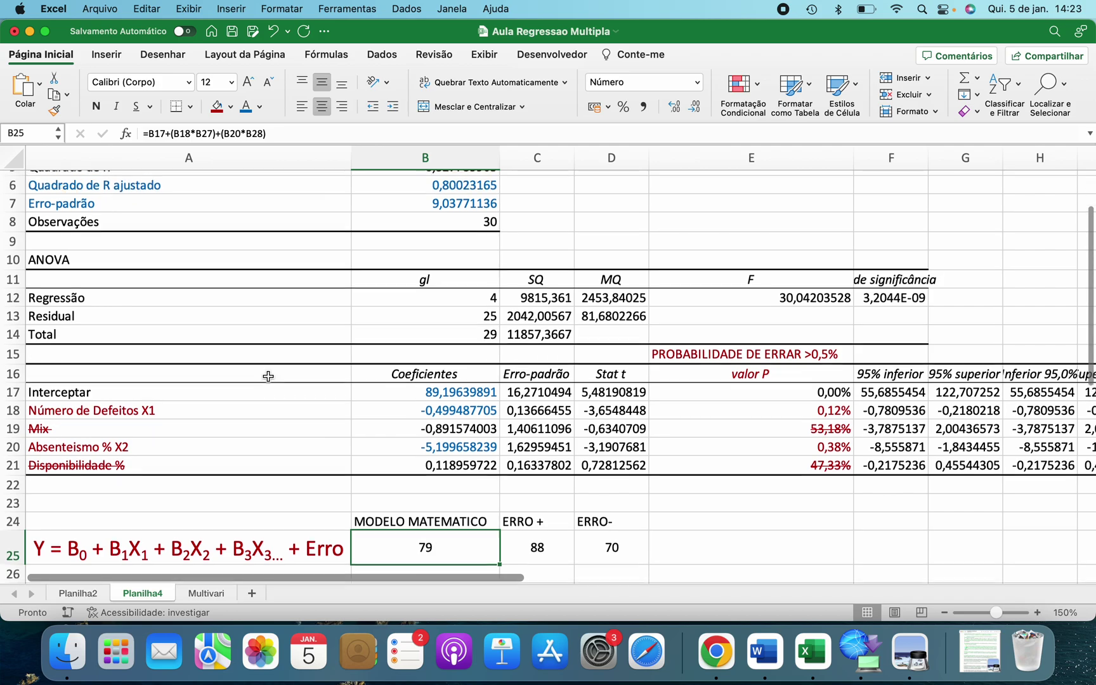
{"action": "scroll", "coordinate": [267, 376], "scroll_direction": "down", "scroll_amount": 5}
{"action": "scroll", "coordinate": [268, 376], "scroll_direction": "up", "scroll_amount": 3}
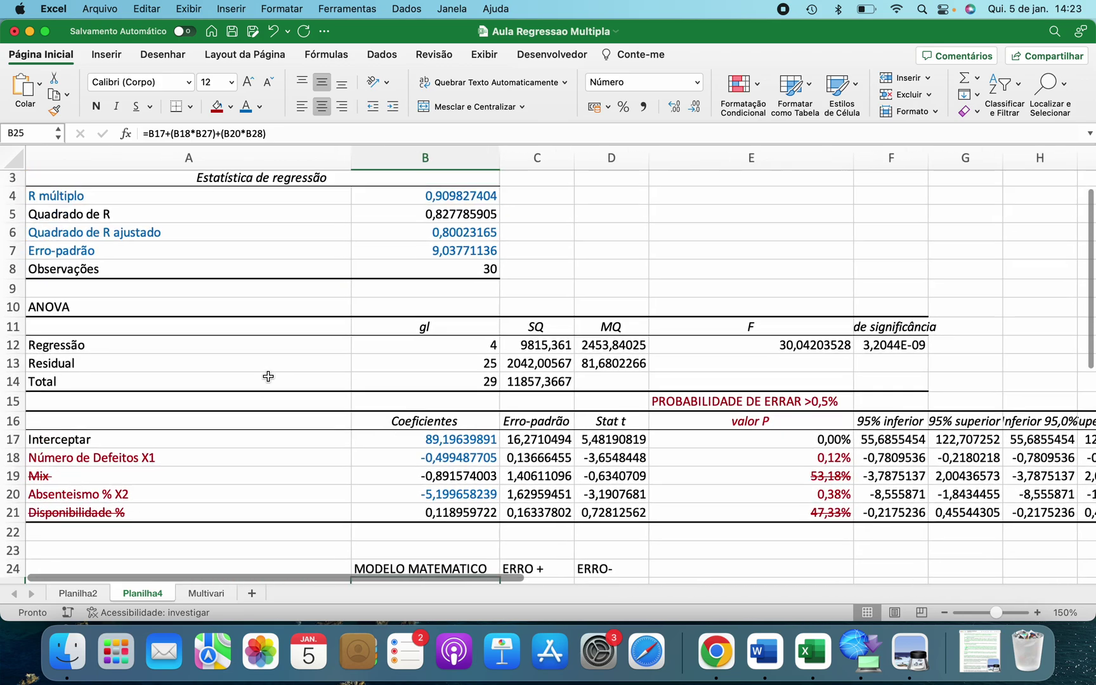